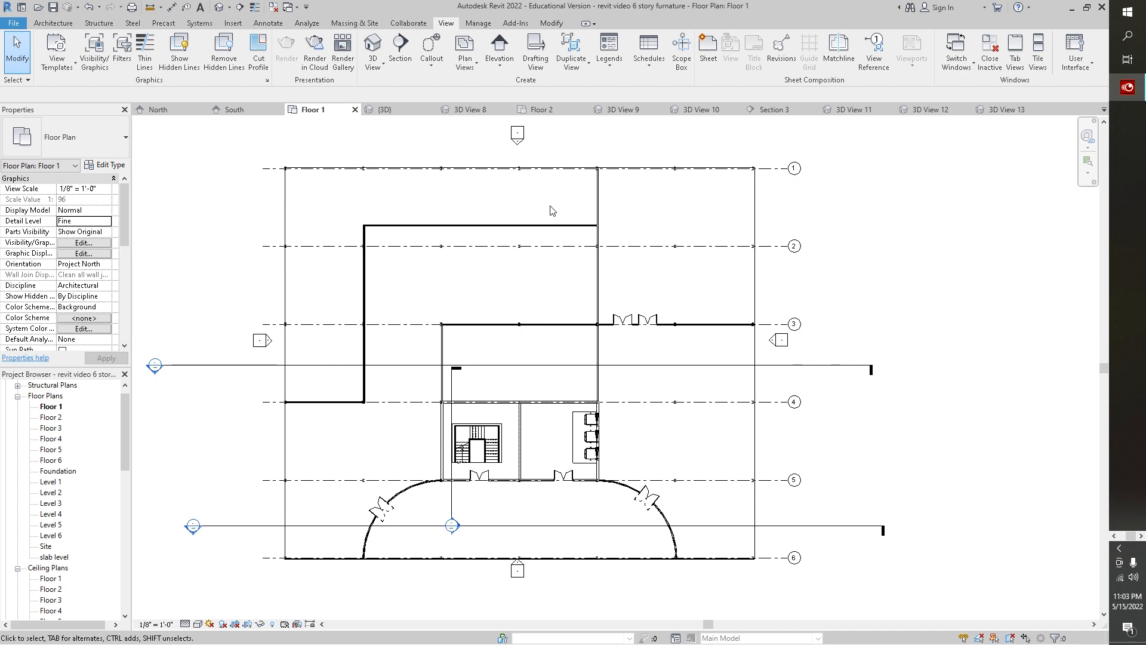
- Open the Floor 2 floor plan and switch it from the shaded visual style to an unshaded line style
left_click(555, 114)
middle_click_drag(973, 382, 914, 215)
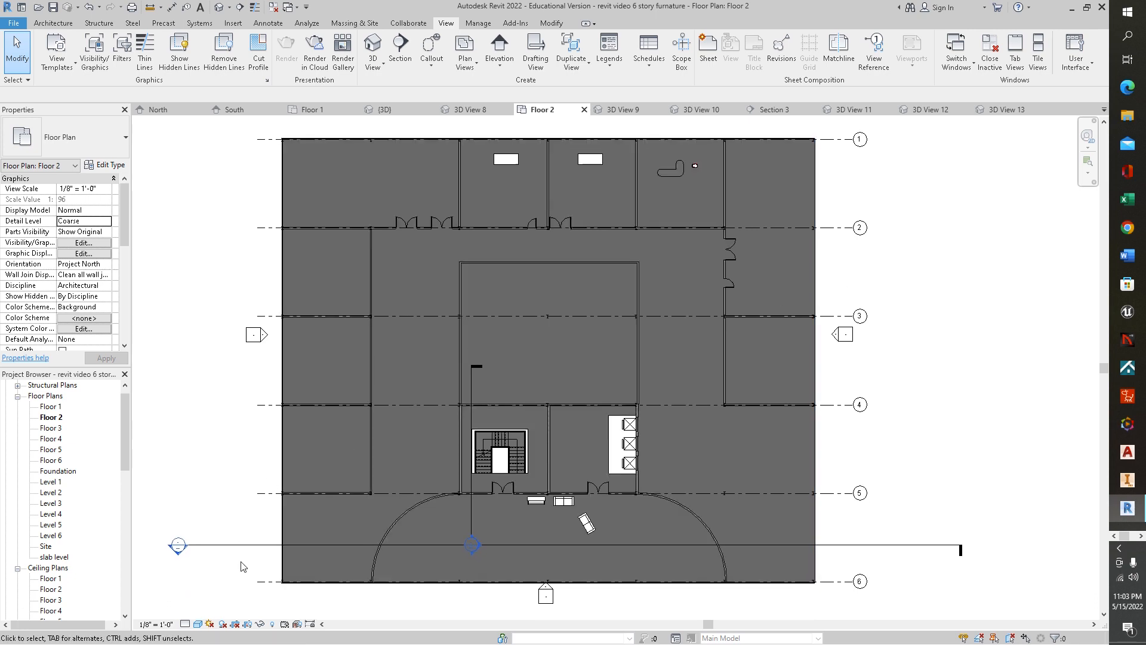
left_click(198, 625)
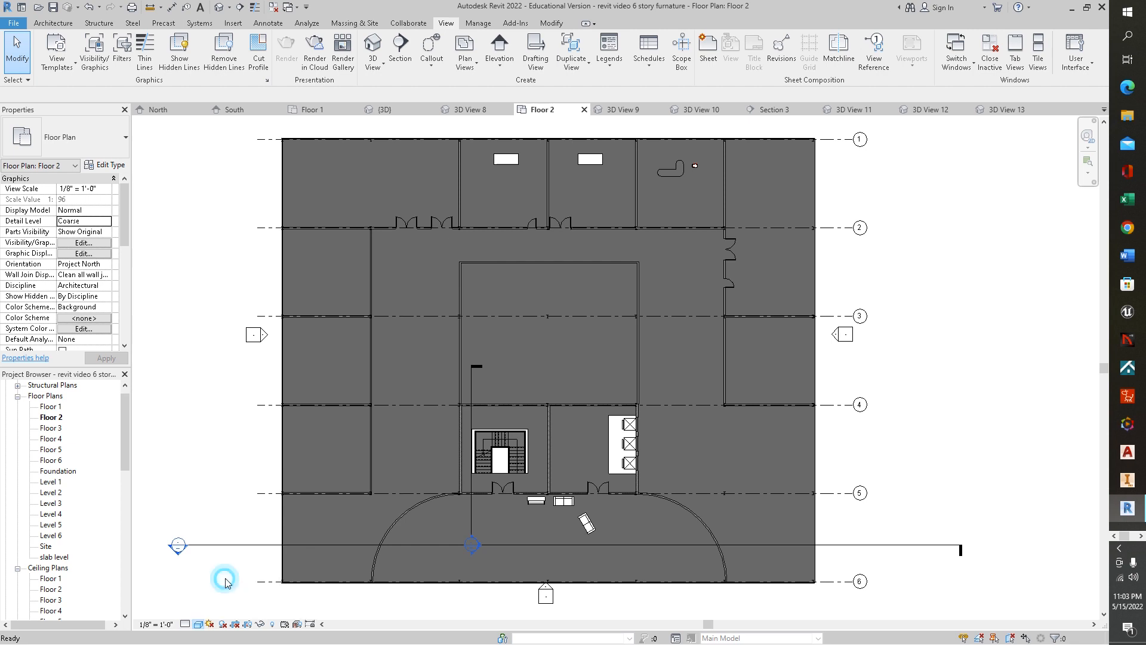
left_click(226, 577)
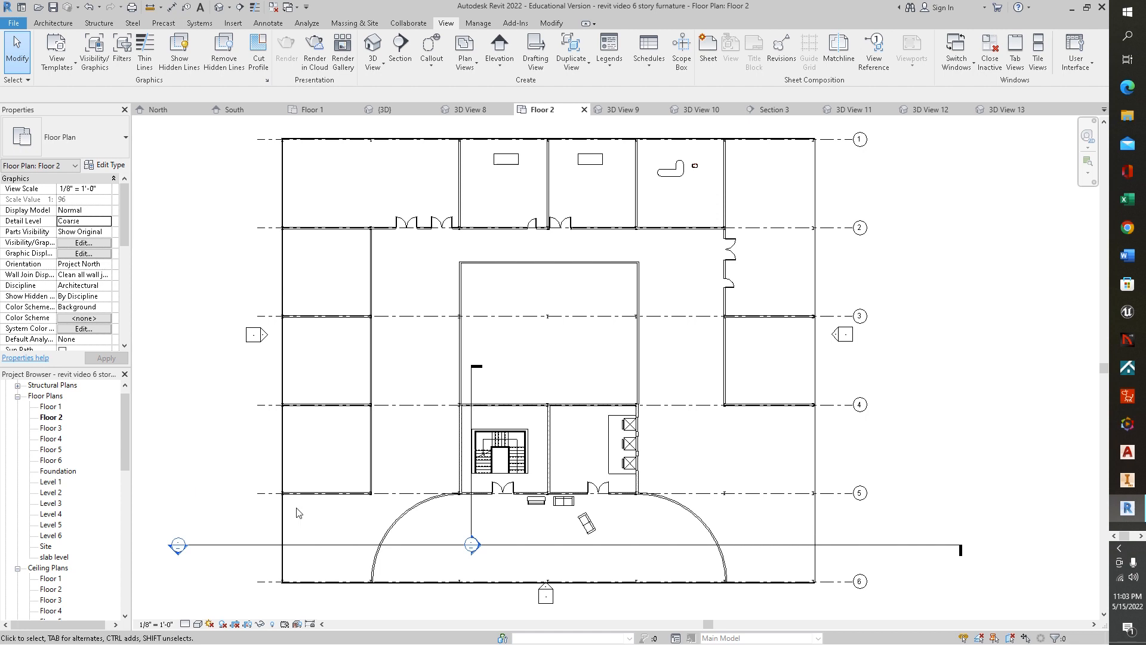
- Delete the two section markers (Section 3 and Section 2) that cross the Floor 2 plan
left_click(472, 528)
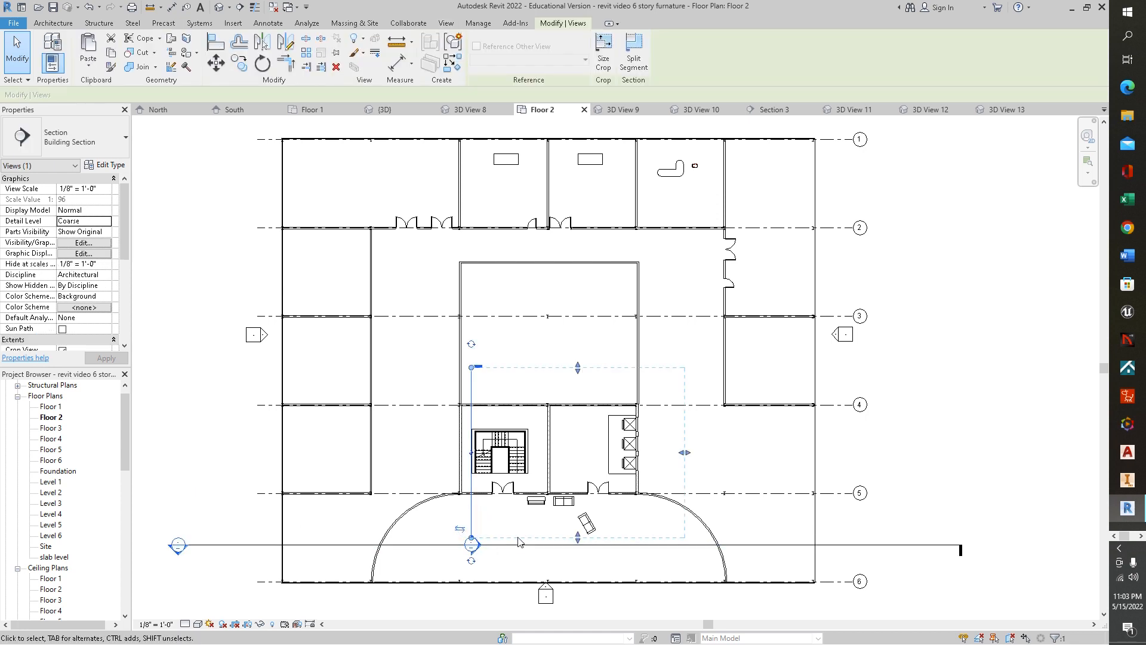
key("Delete")
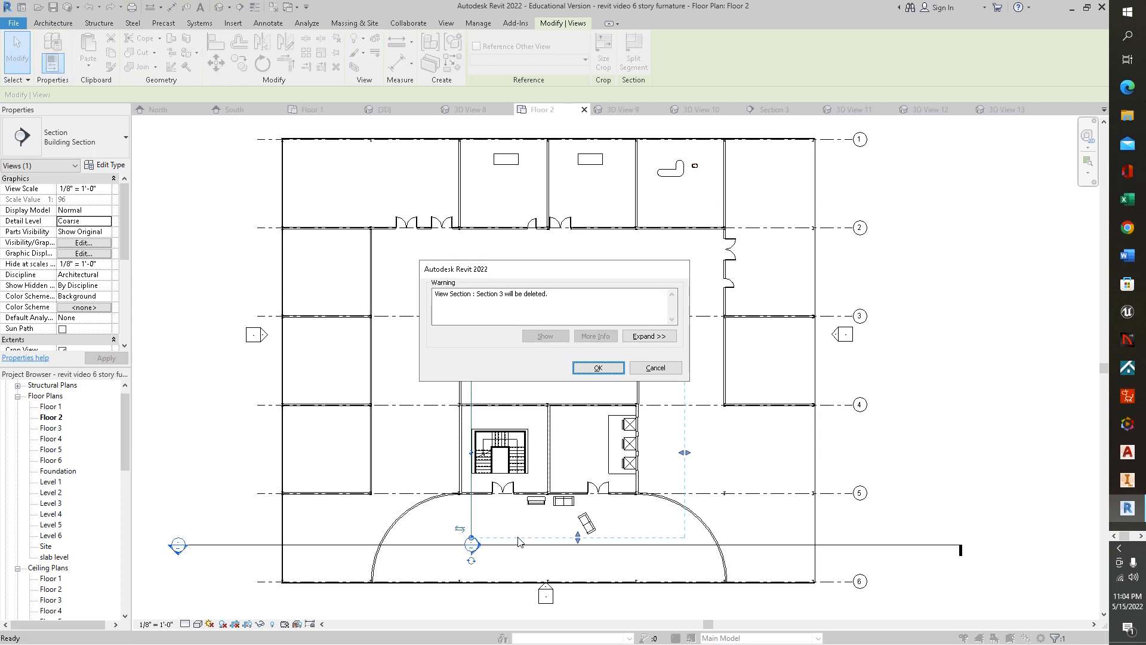
left_click(597, 367)
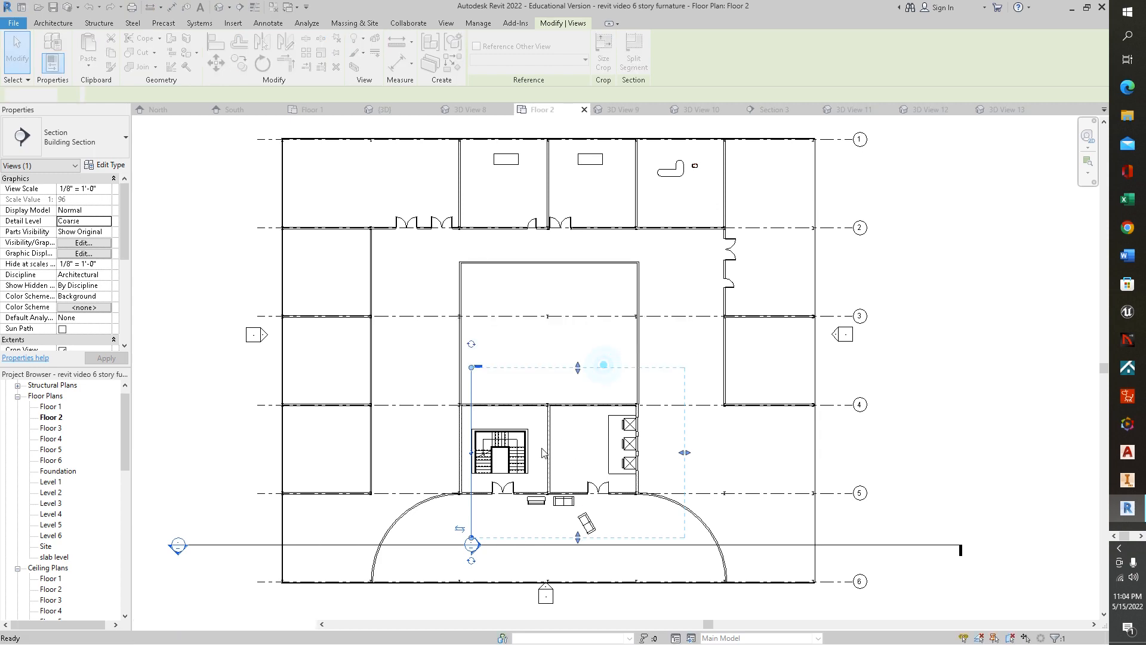
left_click(458, 544)
key("Delete")
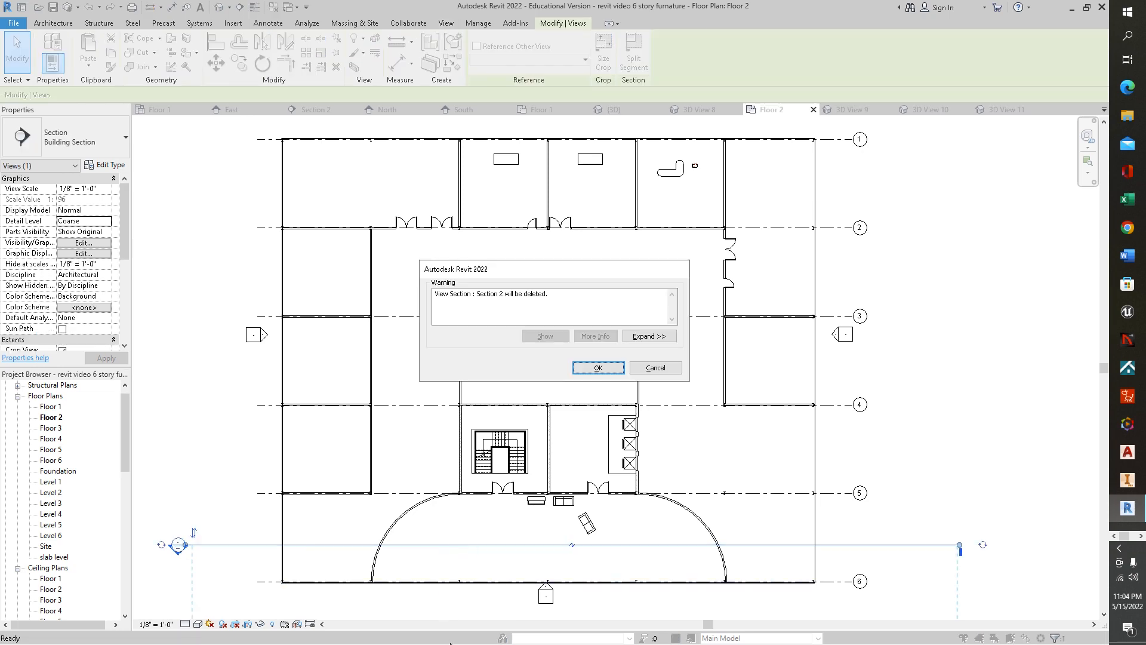
left_click(597, 367)
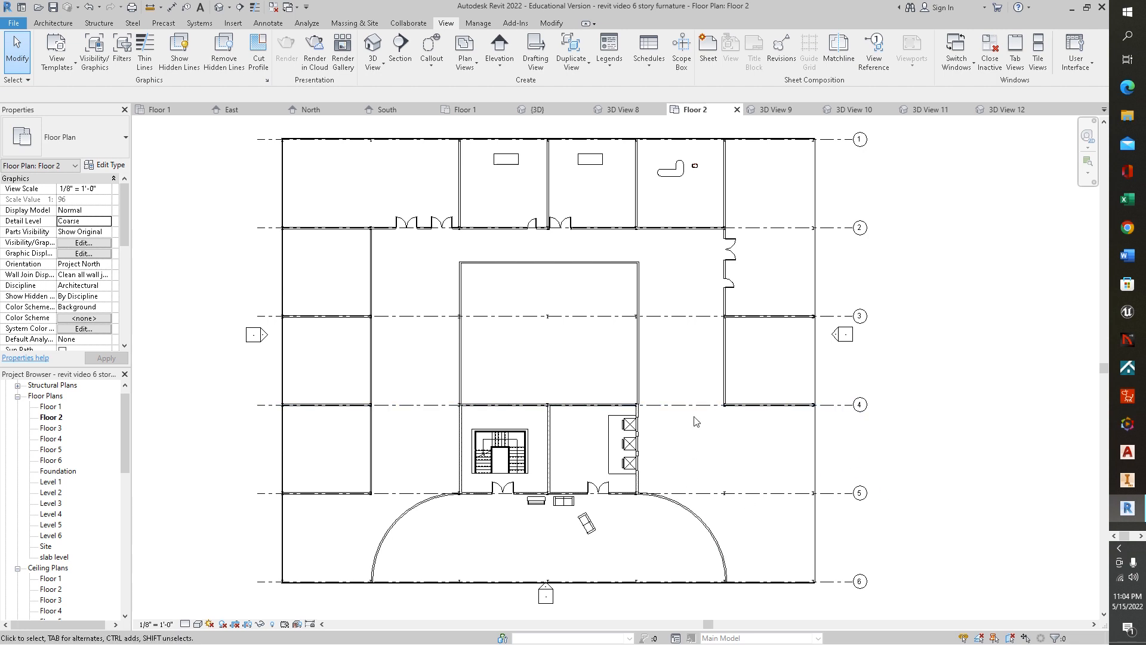
- Place an aligned dimension string across the wall centerlines along grid line 1 at the top of the plan
middle_click_drag(695, 270, 654, 280)
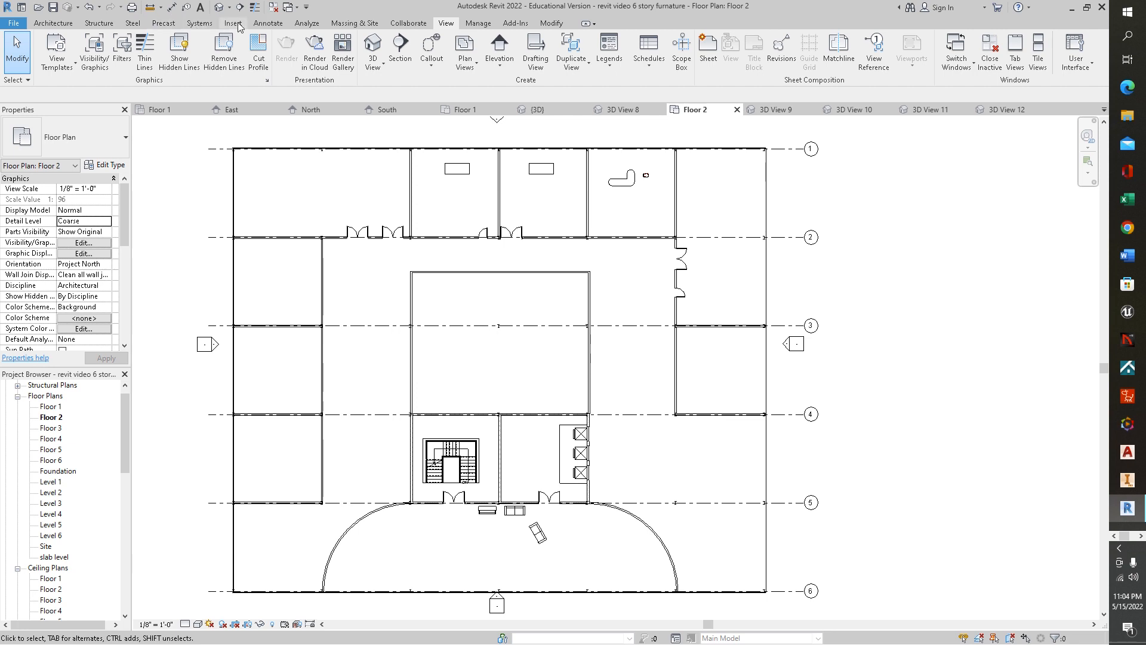
left_click(258, 27)
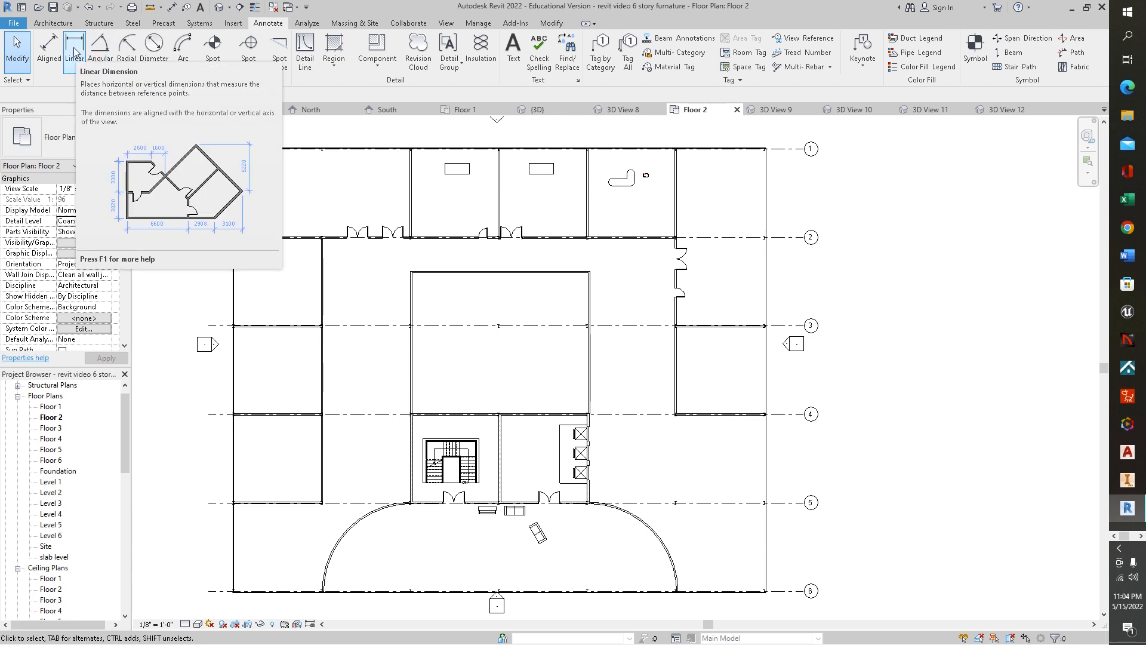
left_click(51, 48)
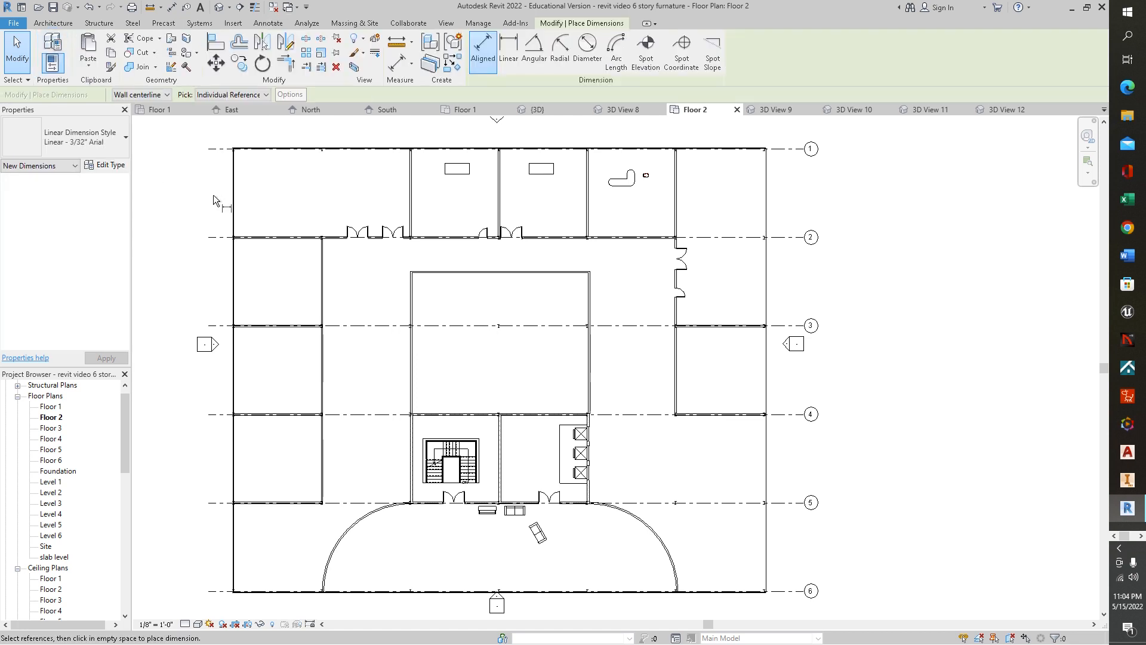
left_click(233, 159)
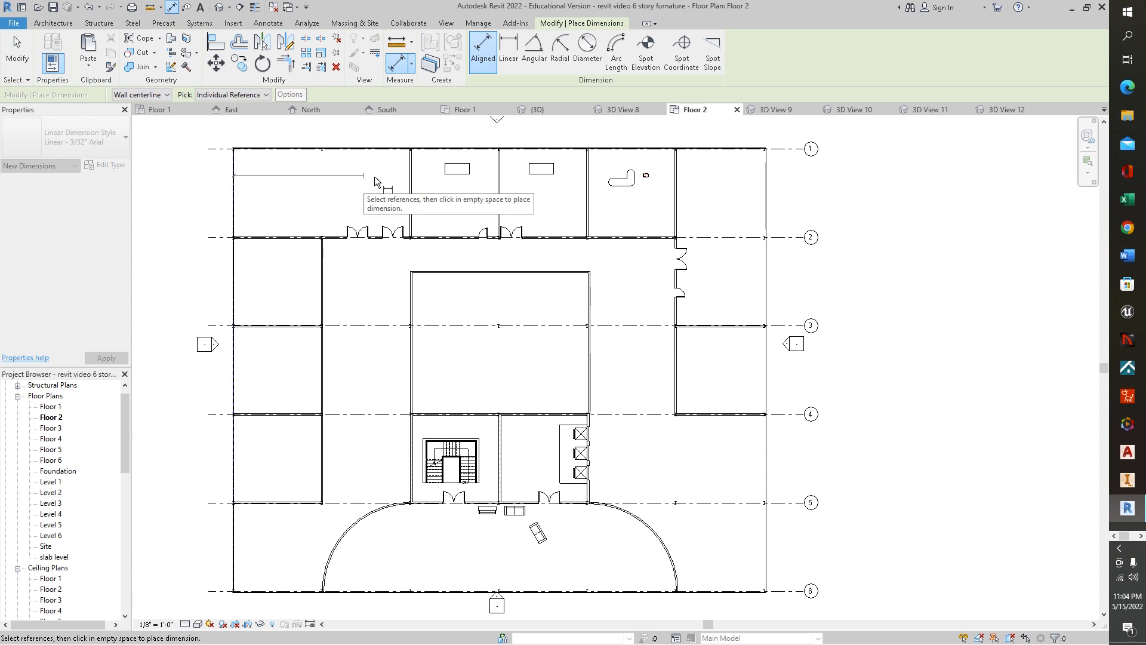
left_click(412, 142)
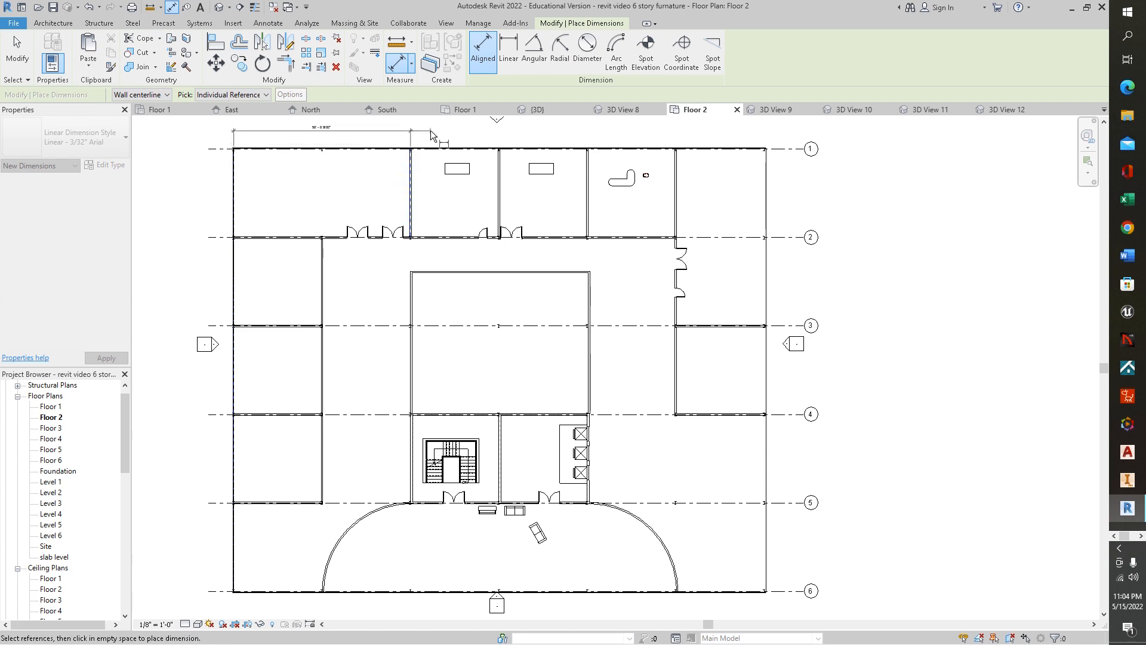
left_click(499, 154)
left_click(587, 159)
left_click(680, 162)
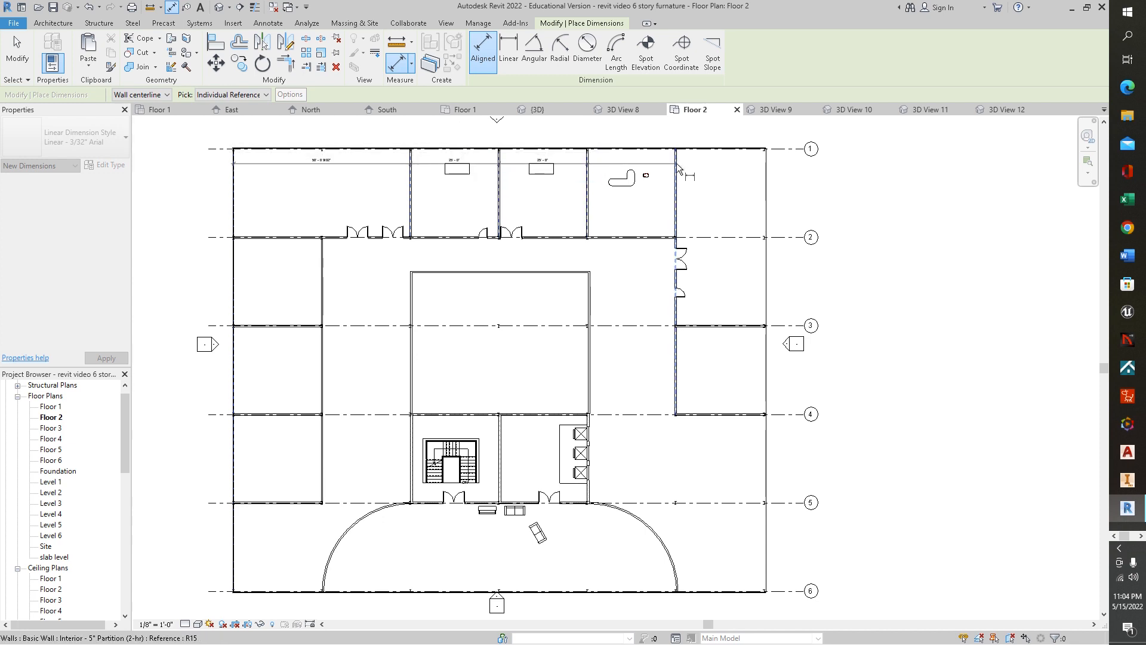
left_click(768, 160)
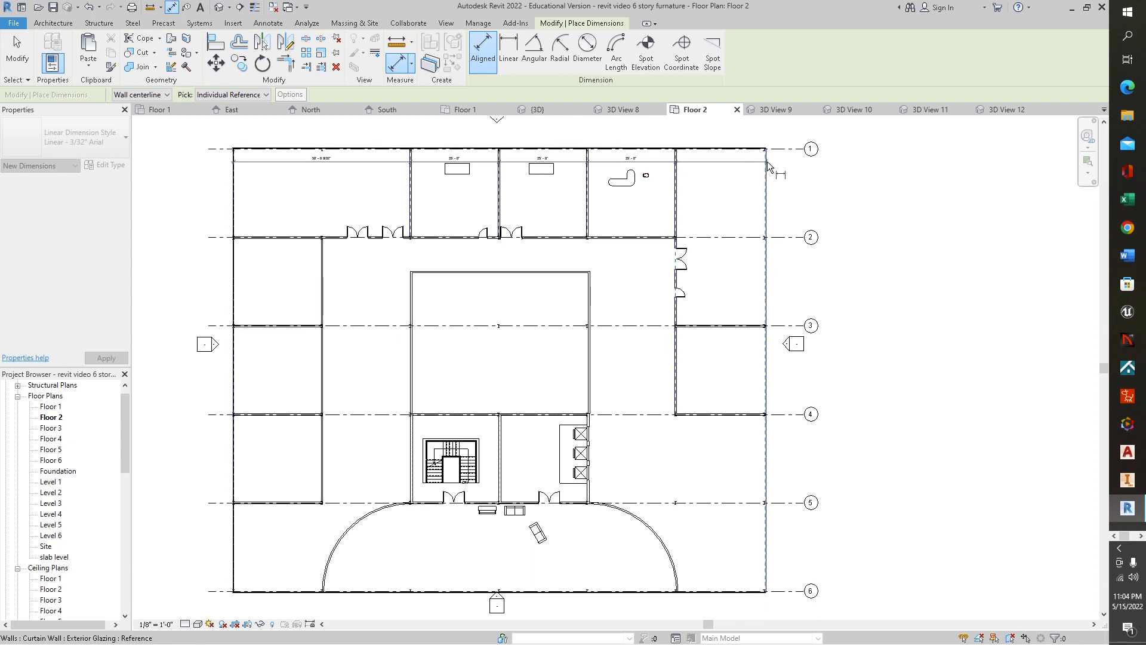
left_click(767, 136)
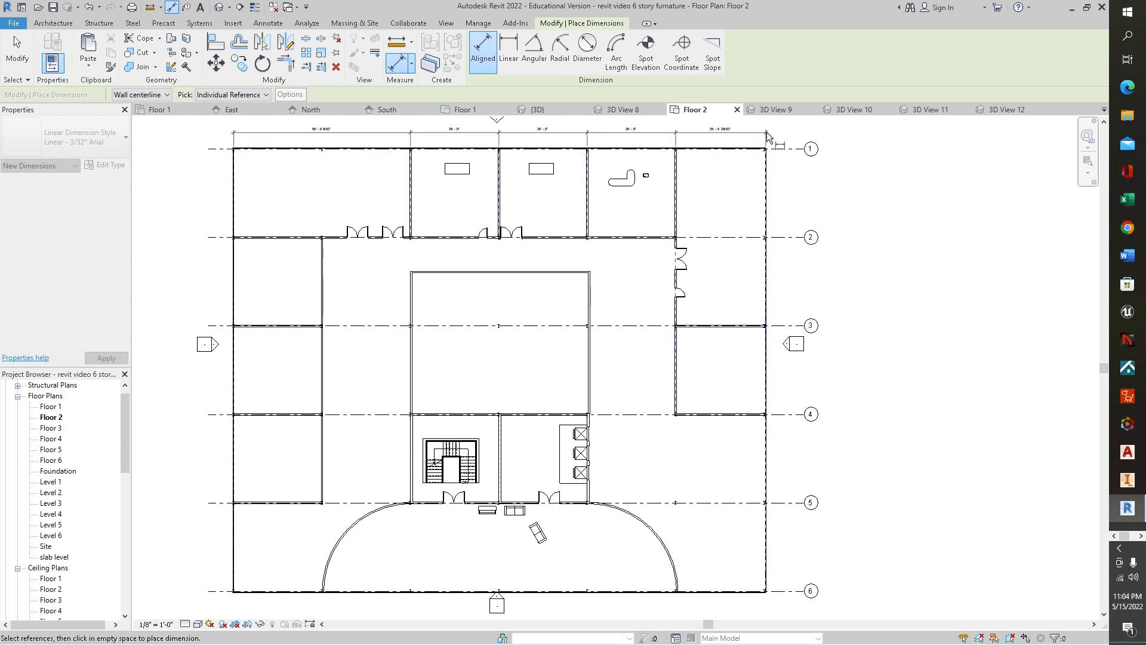
middle_click_drag(767, 136, 788, 251)
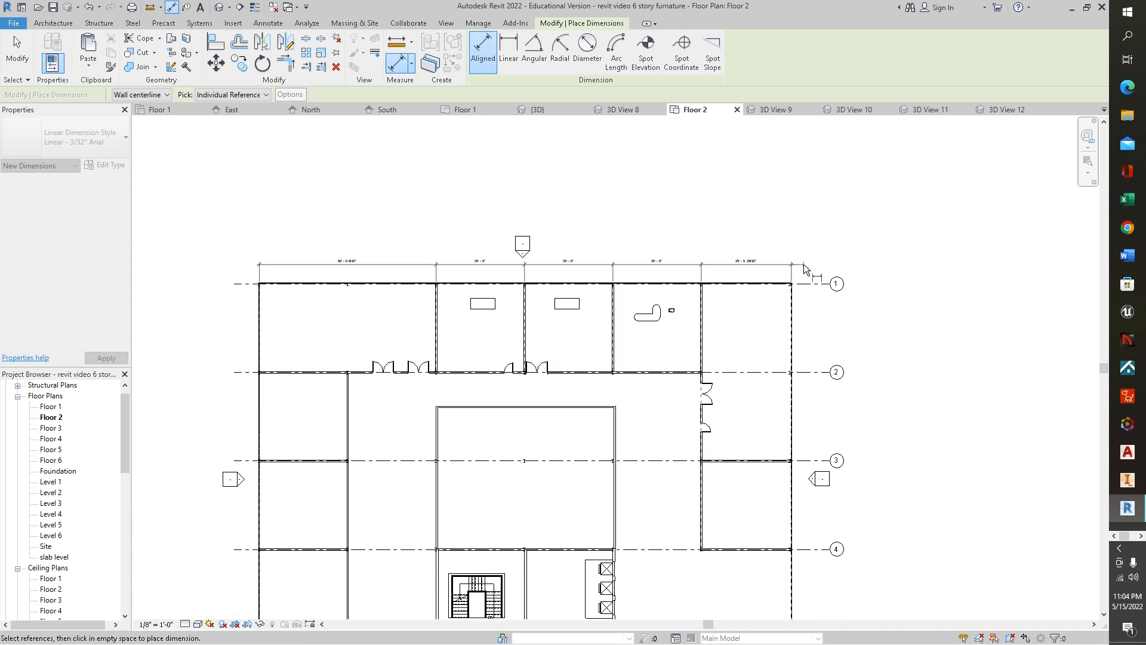
left_click(803, 264)
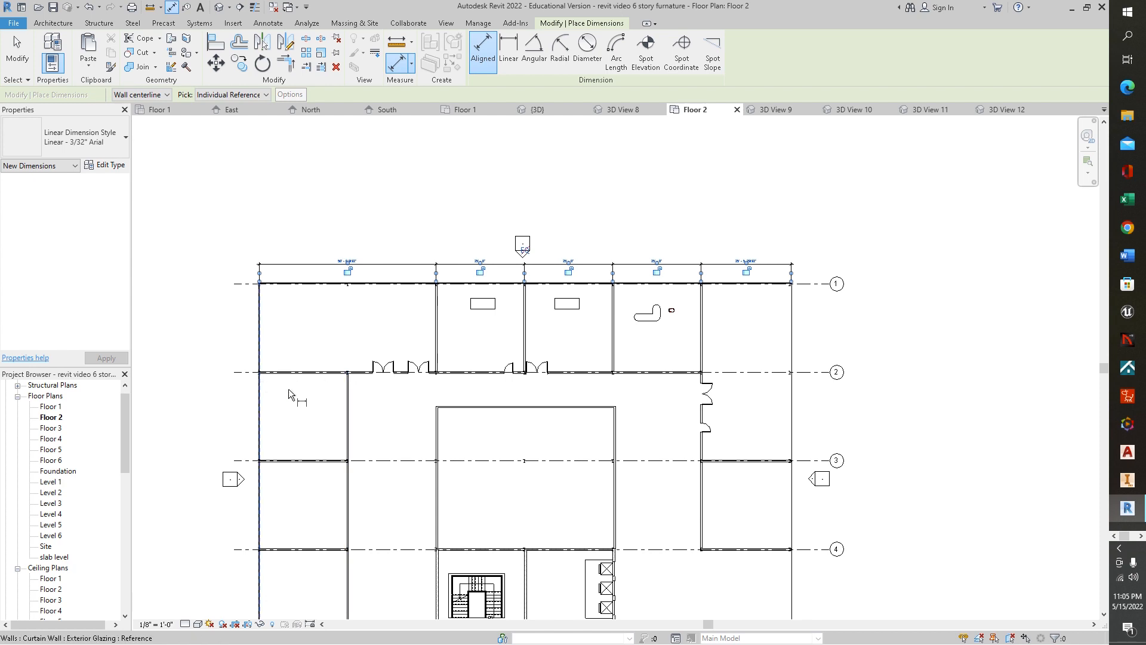
- Add an aligned dimension string measuring the wall and door positions along grid line 2
left_click(350, 383)
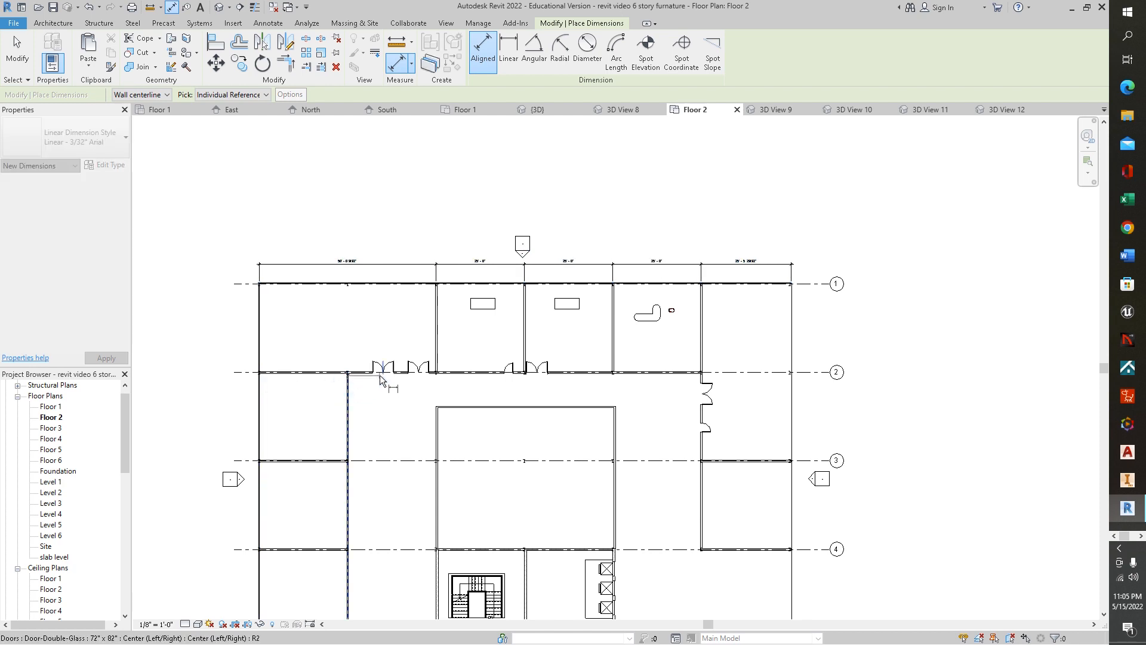
left_click(384, 377)
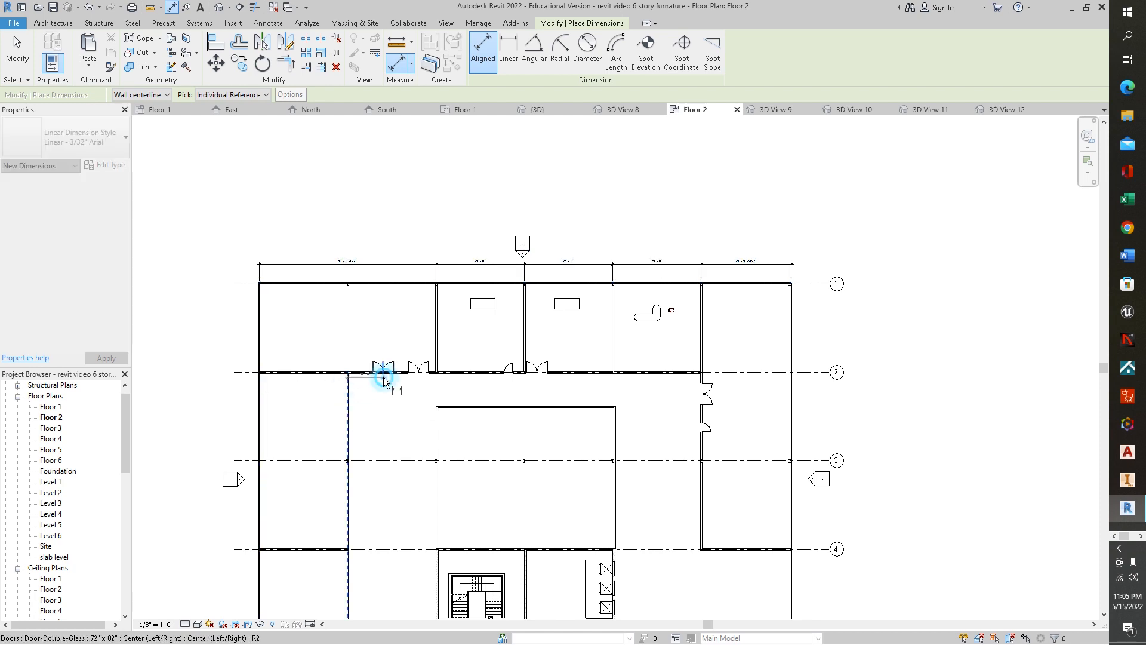
left_click(420, 378)
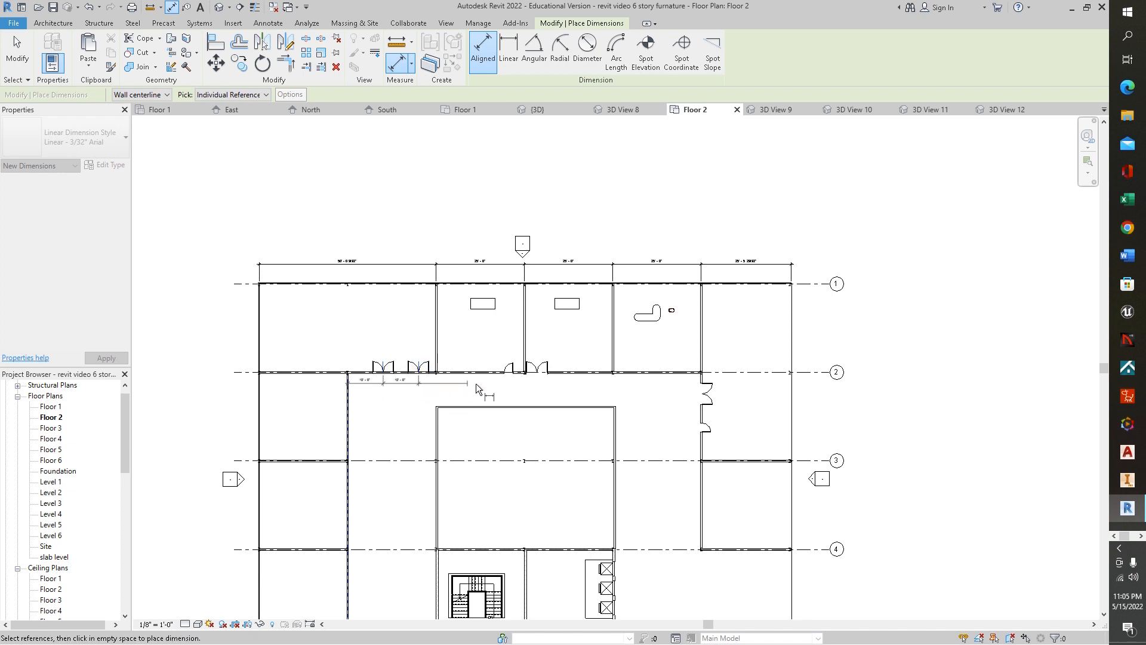
left_click(508, 378)
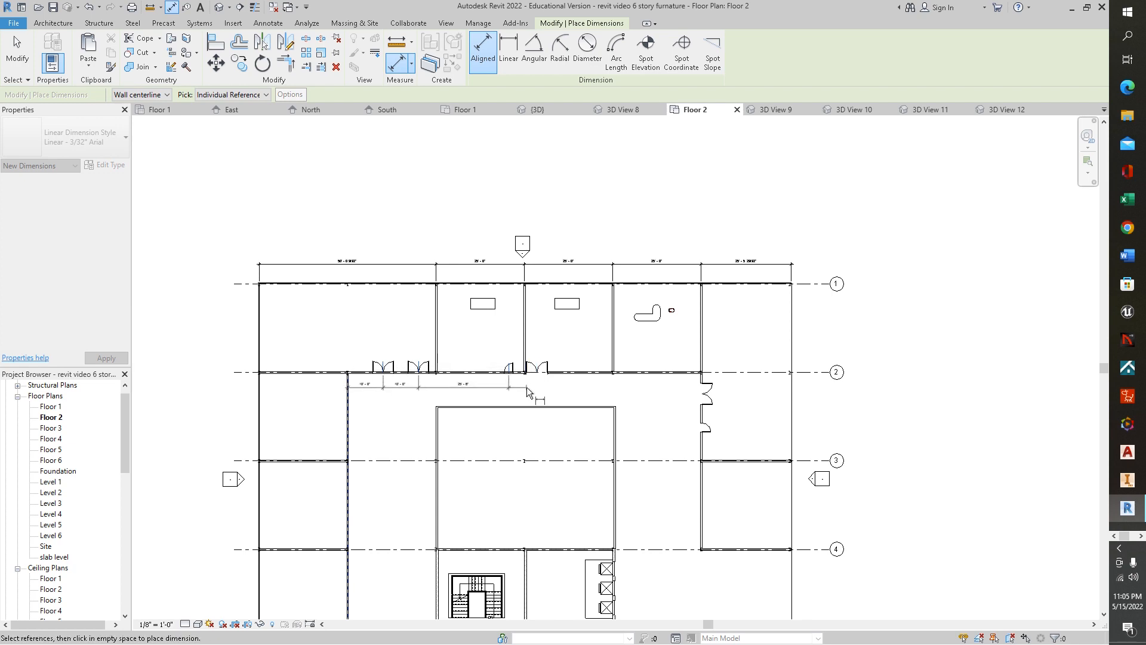
scroll(527, 386, "up", 2)
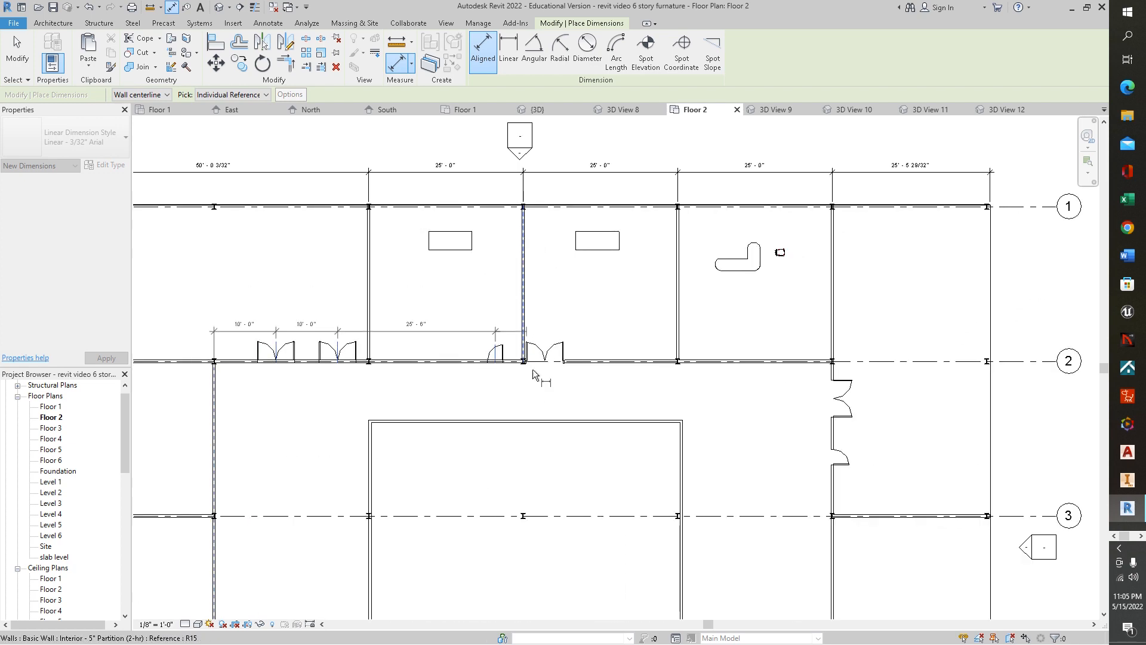
left_click(543, 353)
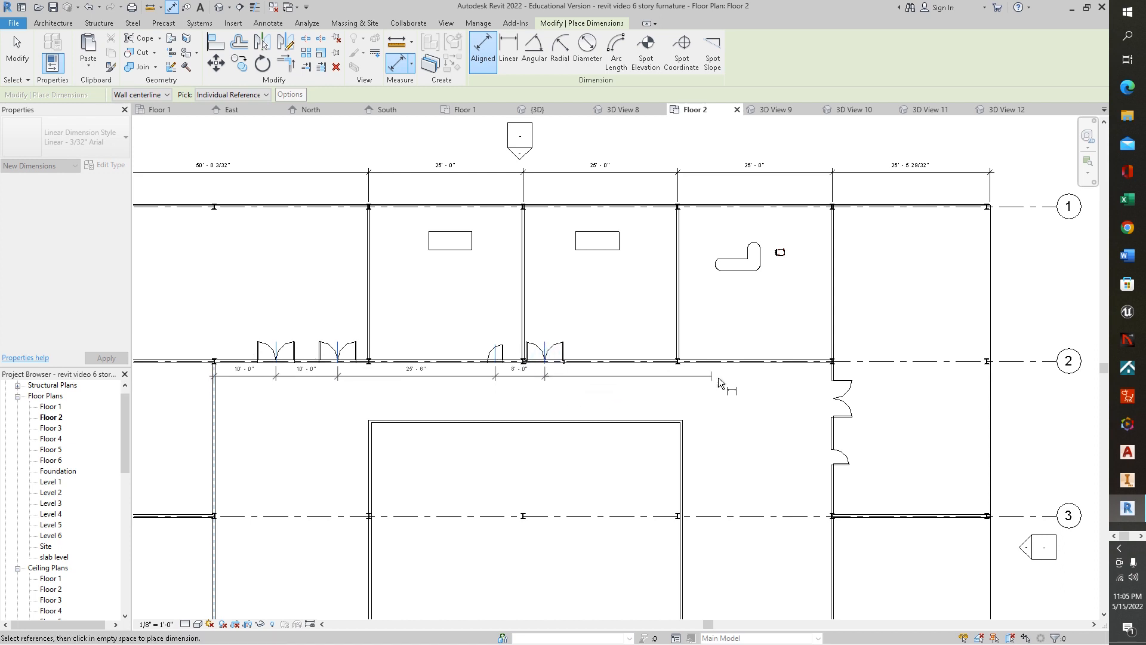
left_click(598, 388)
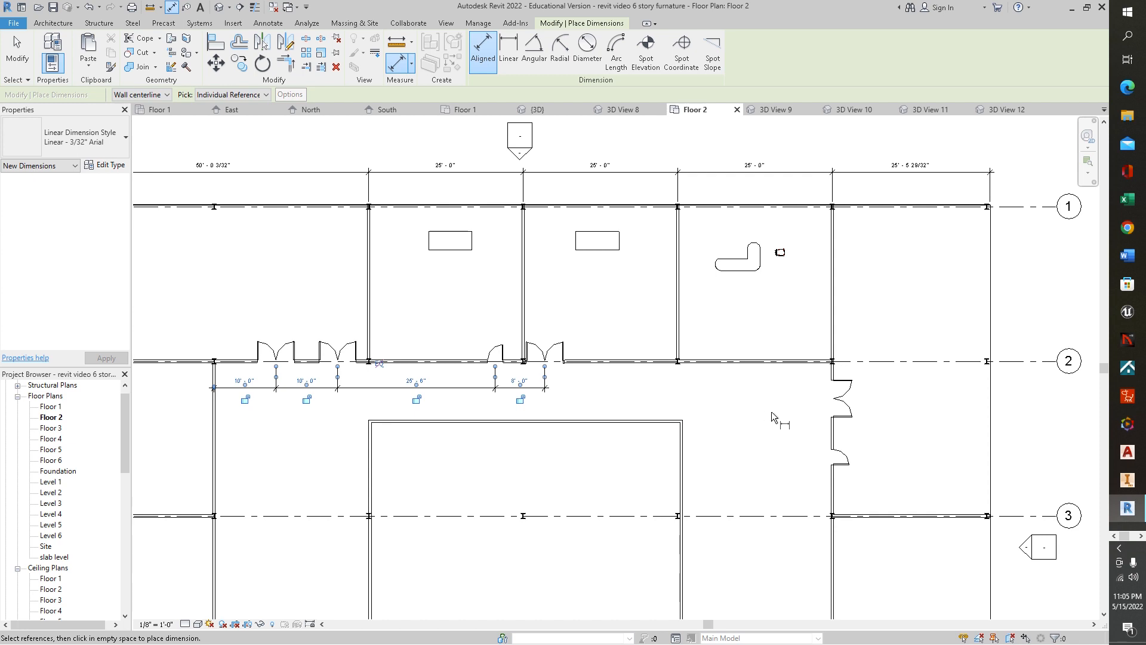
- Add a radial dimension to the left curved wall of the semicircular entrance
scroll(771, 412, "down", 1)
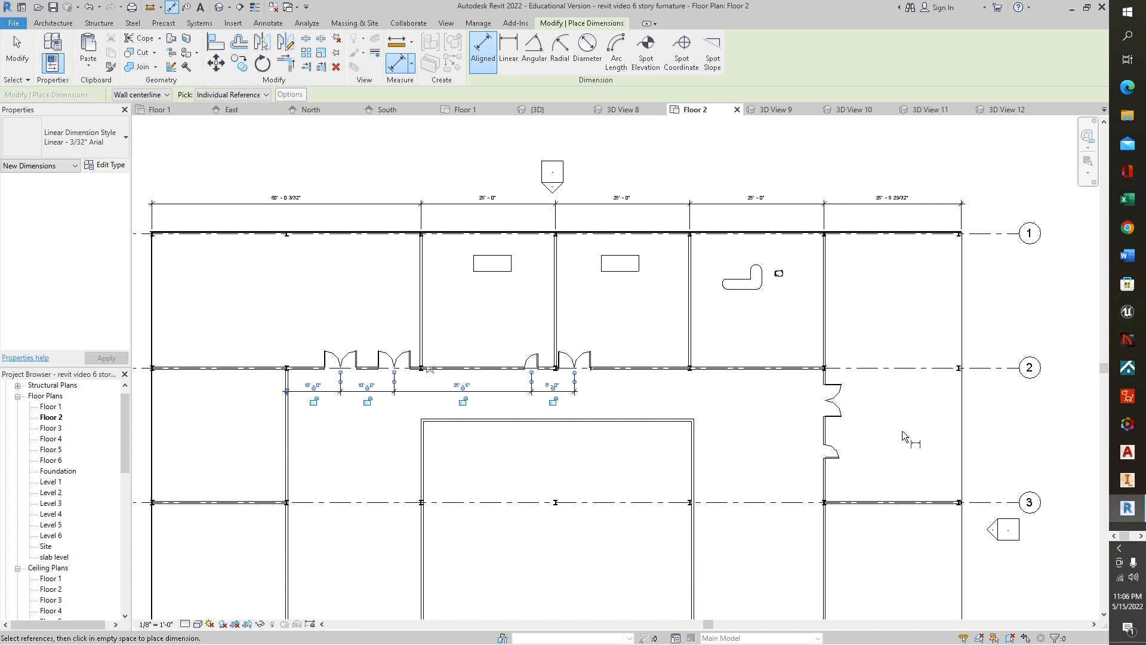
middle_click_drag(908, 396, 909, 267)
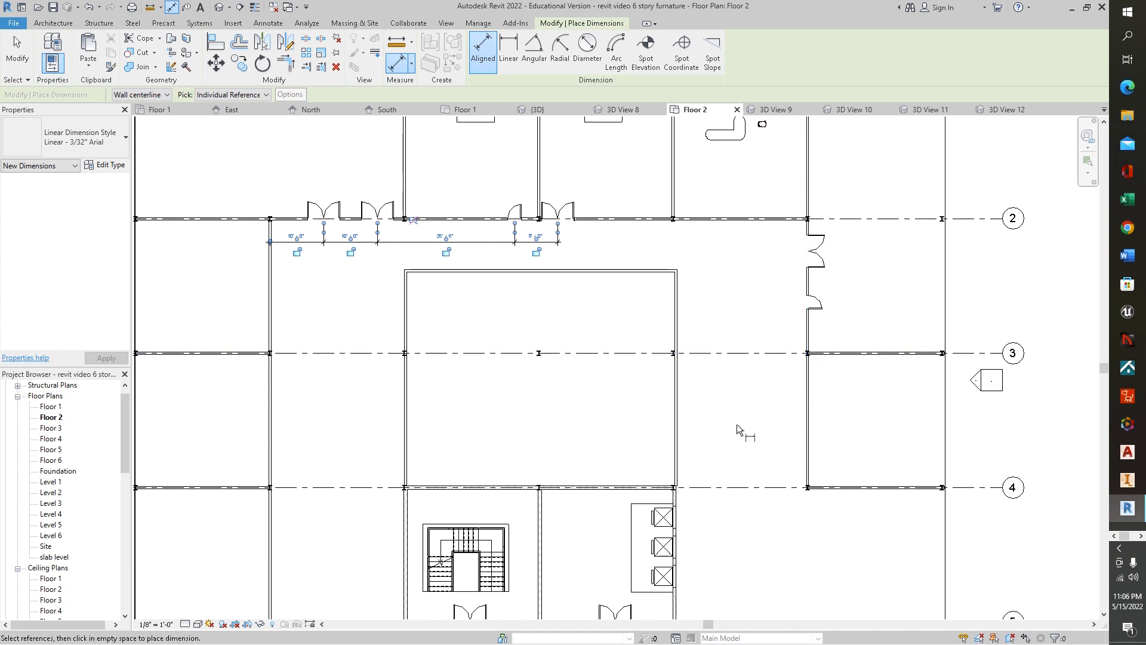
scroll(735, 395, "down", 1)
middle_click_drag(734, 408, 755, 250)
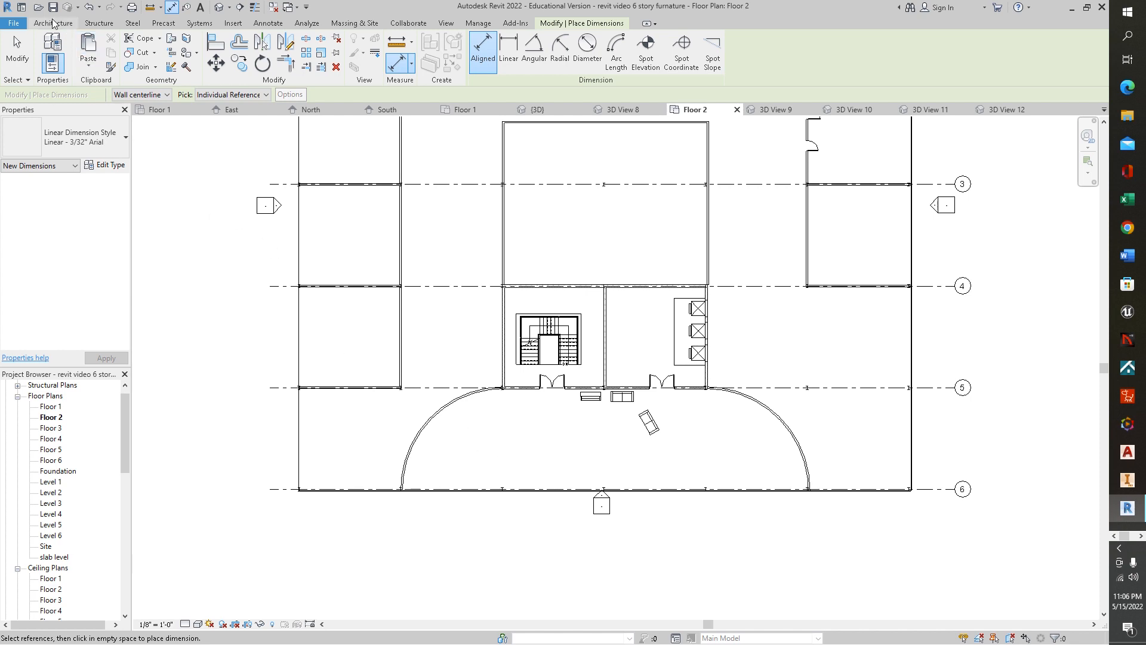
left_click(268, 24)
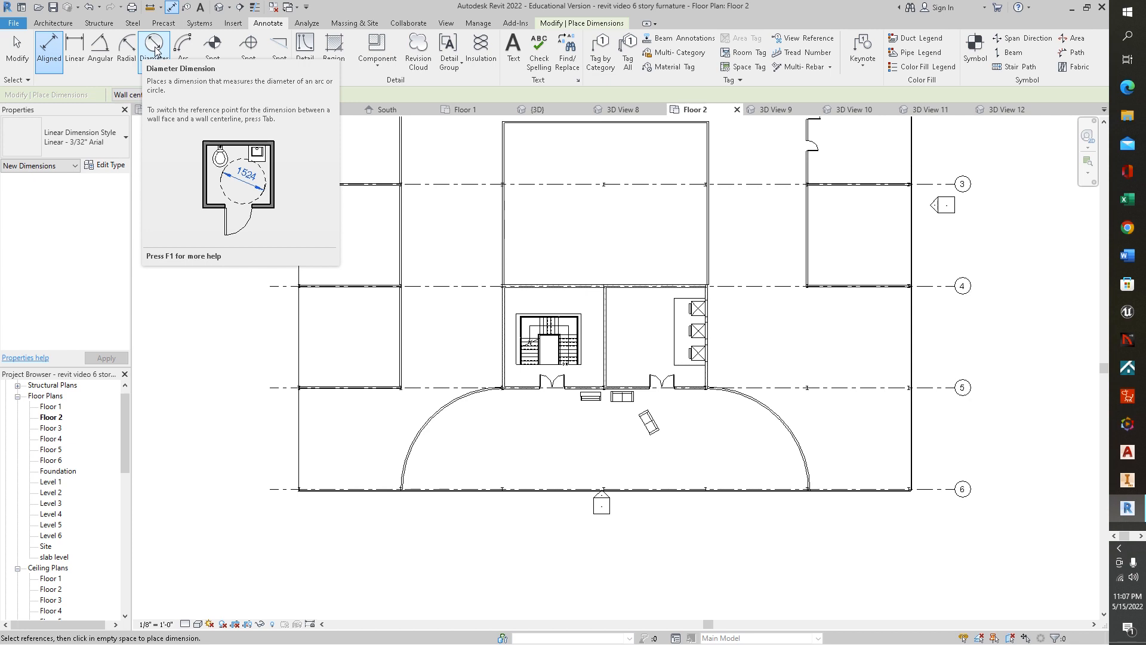
left_click(127, 48)
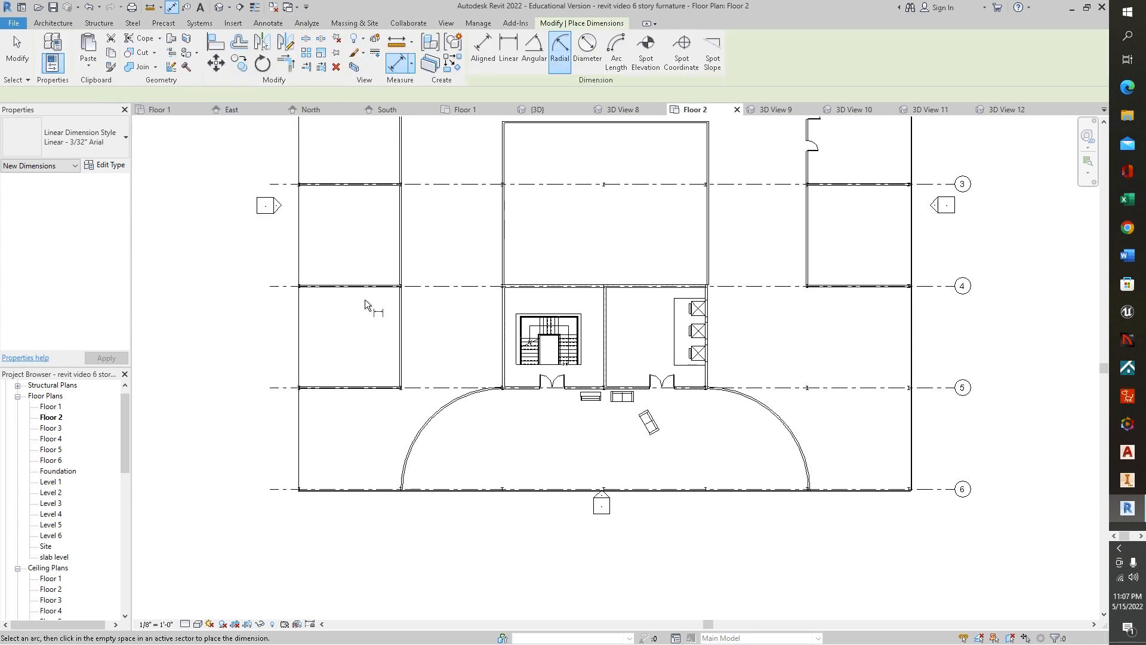
left_click(434, 420)
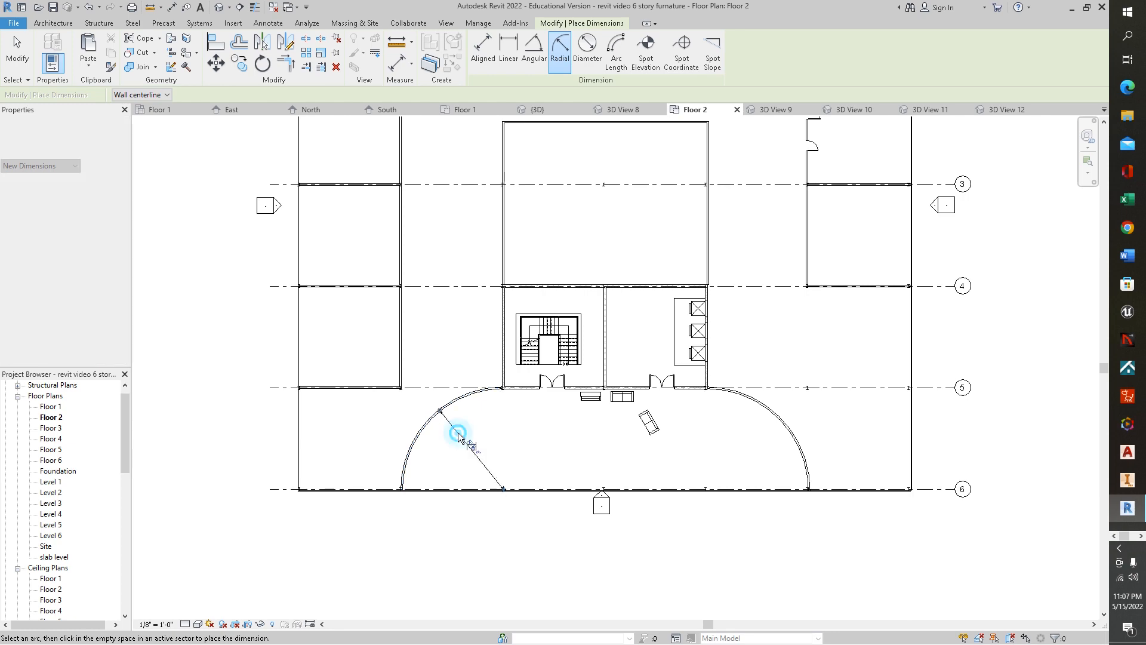
left_click(455, 430)
- Add a radial dimension to the right curved wall of the semicircular entrance
scroll(543, 442, "up", 5)
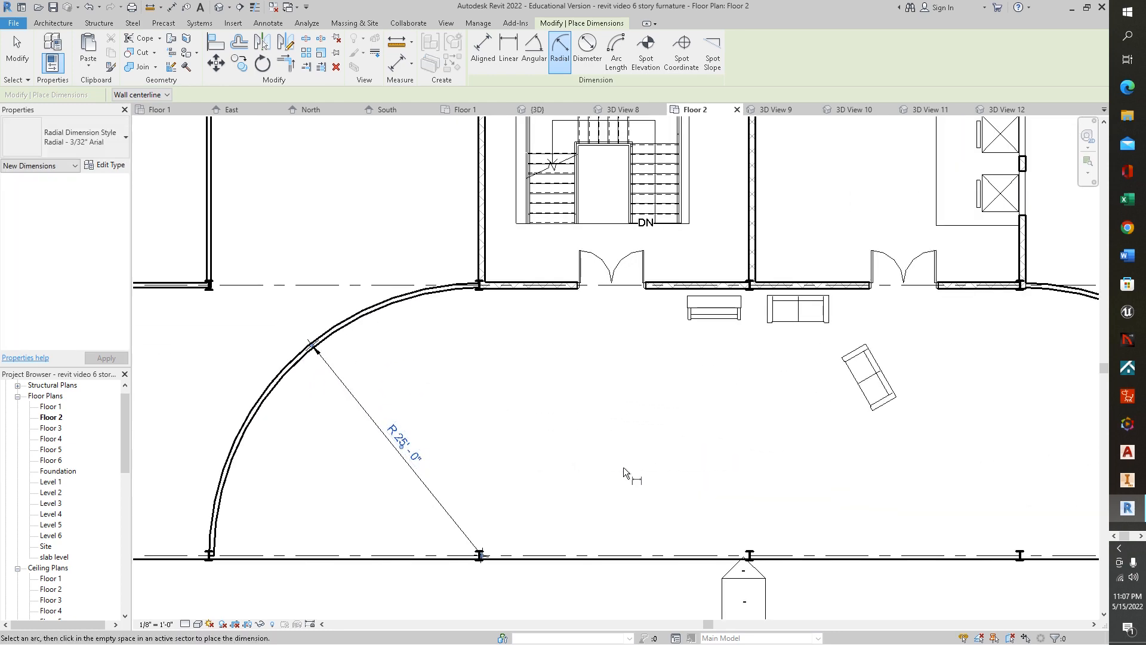
middle_click_drag(856, 449, 626, 363)
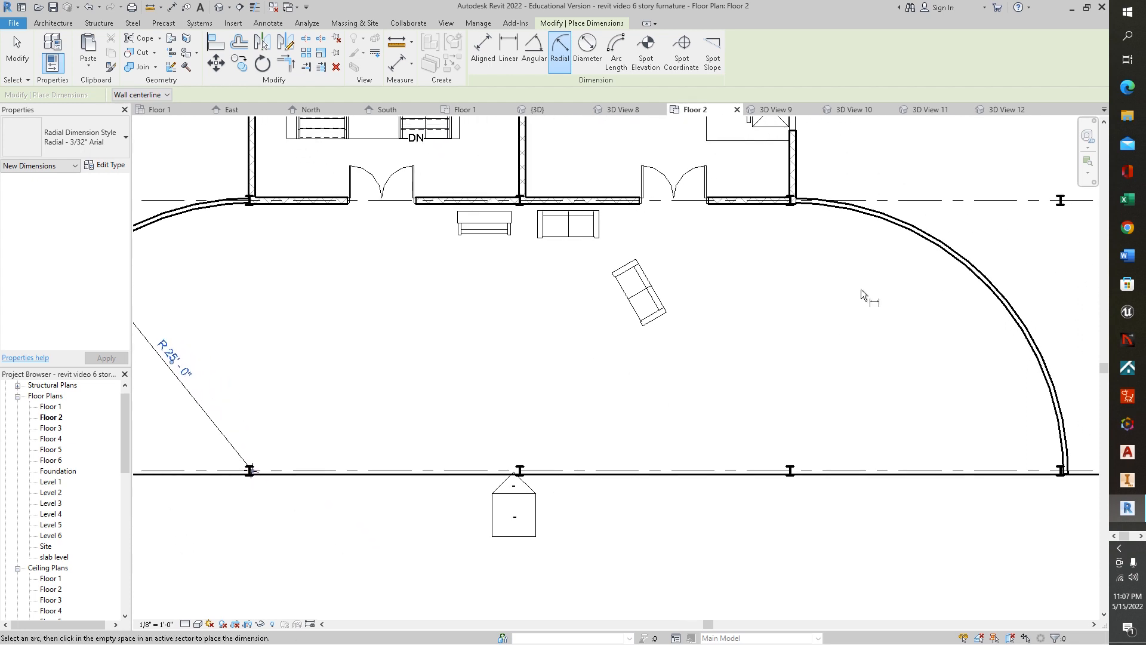
left_click(920, 246)
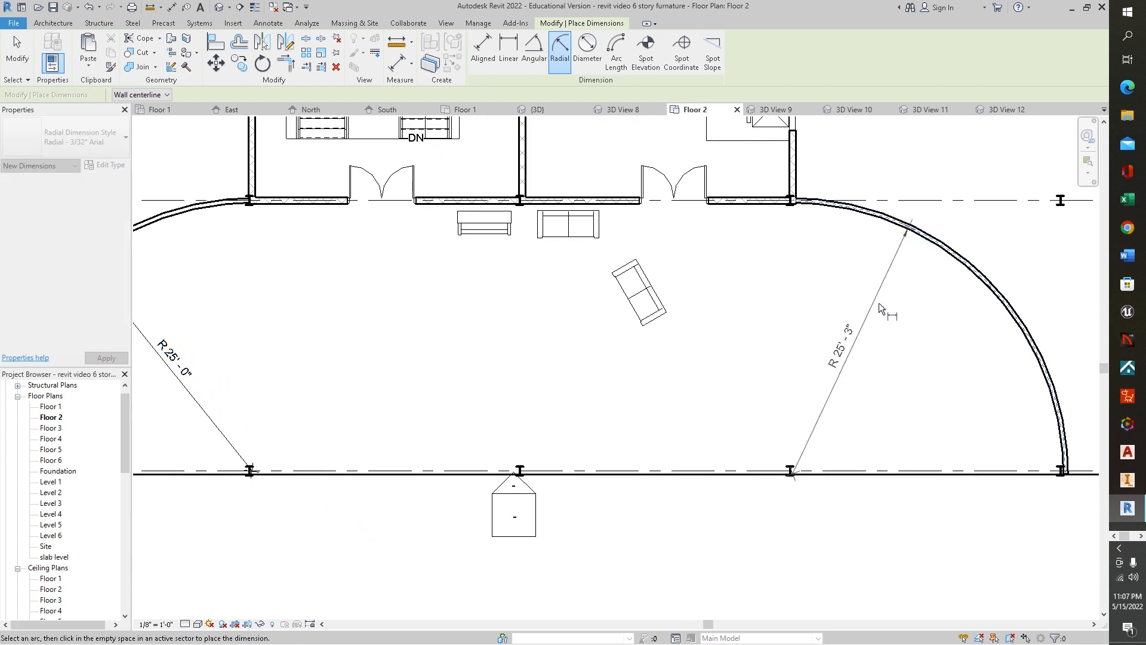
left_click(900, 318)
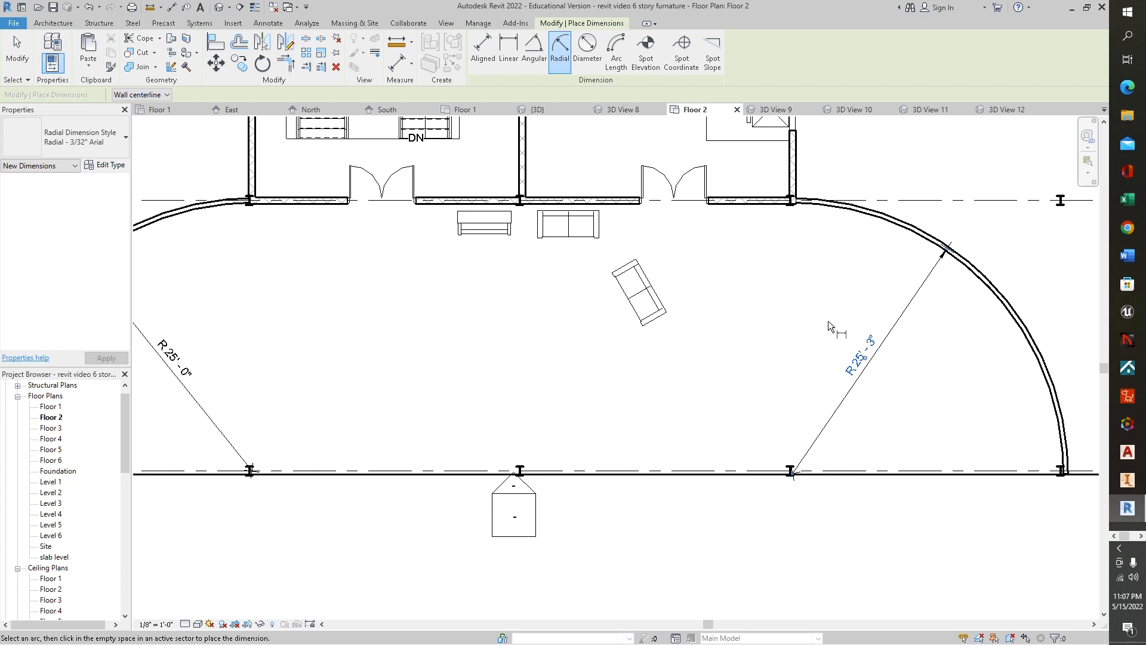
- Open the dimension text settings of the right radial dimension and review the value and replace-text options without applying them
left_click(874, 349)
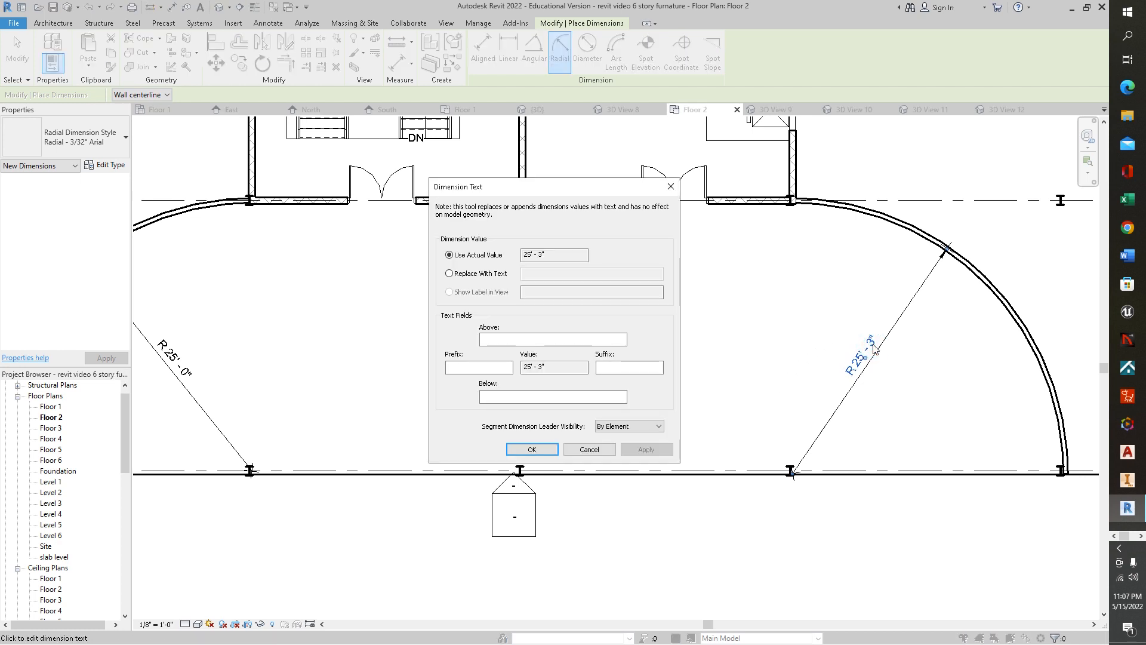
double_click(541, 255)
left_click(741, 281)
left_click_drag(545, 254, 542, 256)
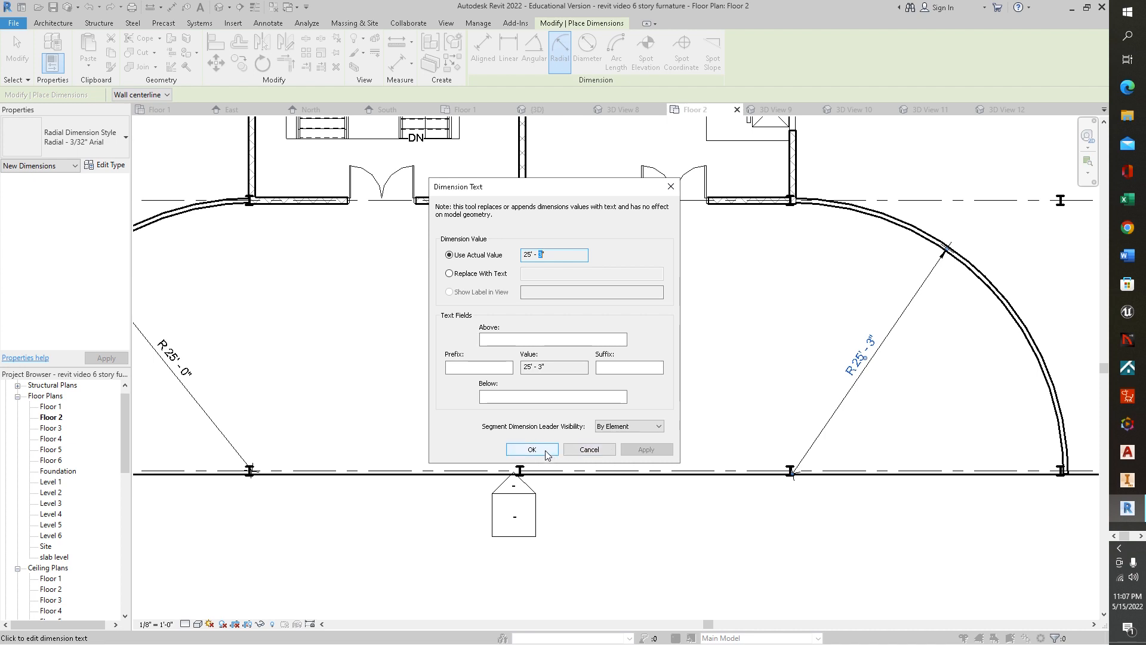
left_click(542, 254)
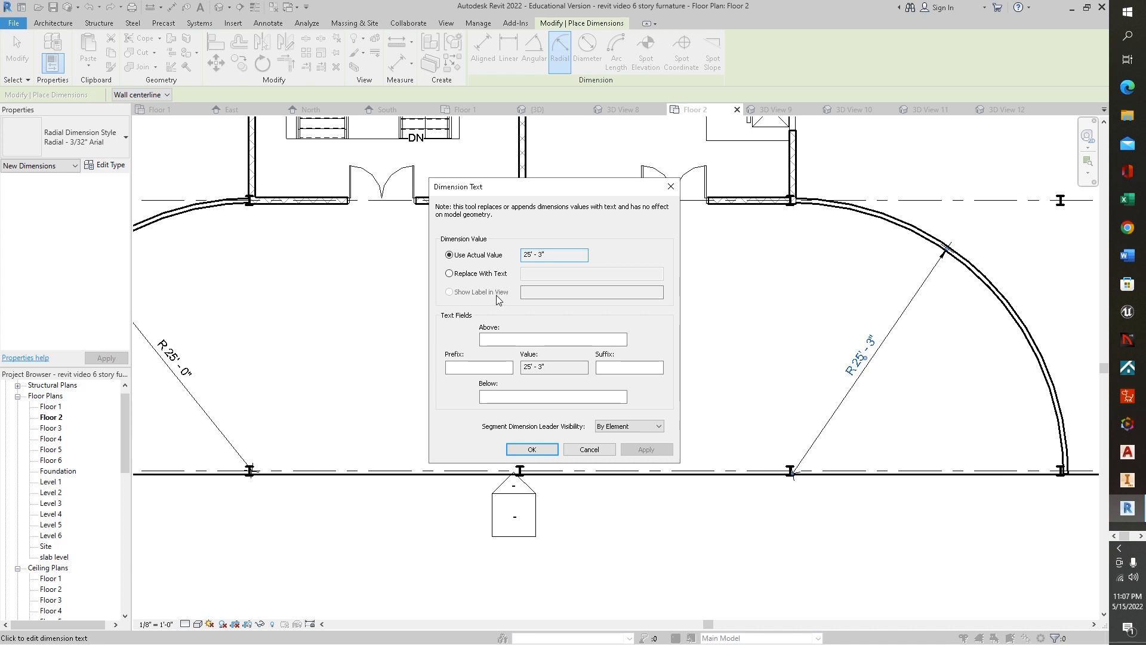
left_click(449, 274)
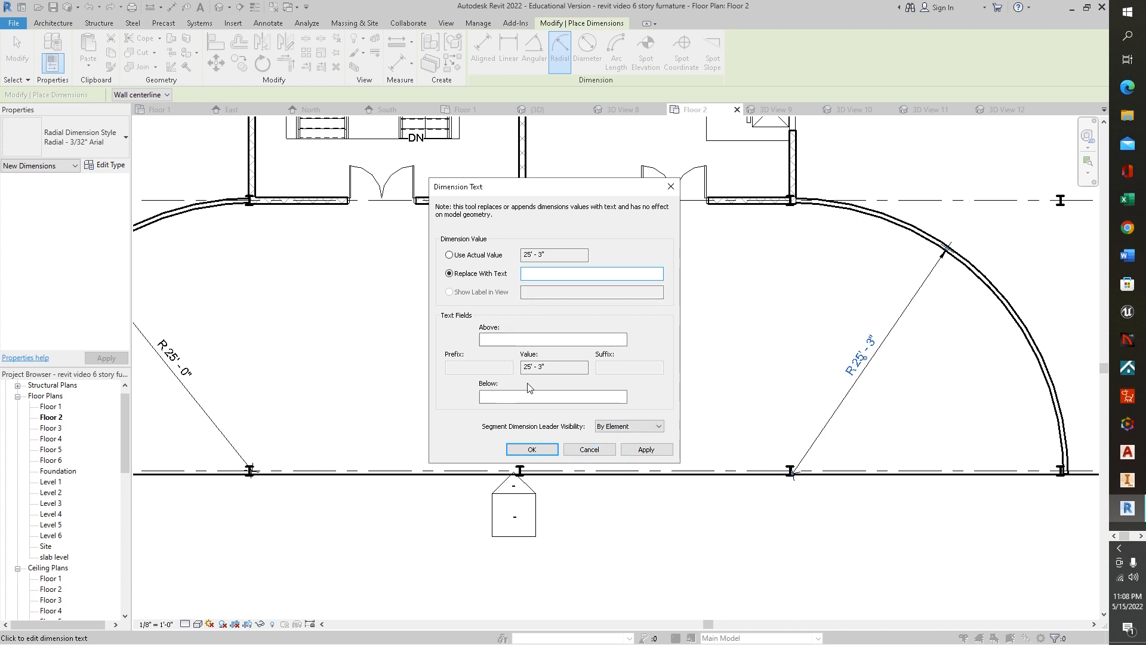
left_click(543, 367)
left_click_drag(542, 369, 539, 370)
left_click(588, 450)
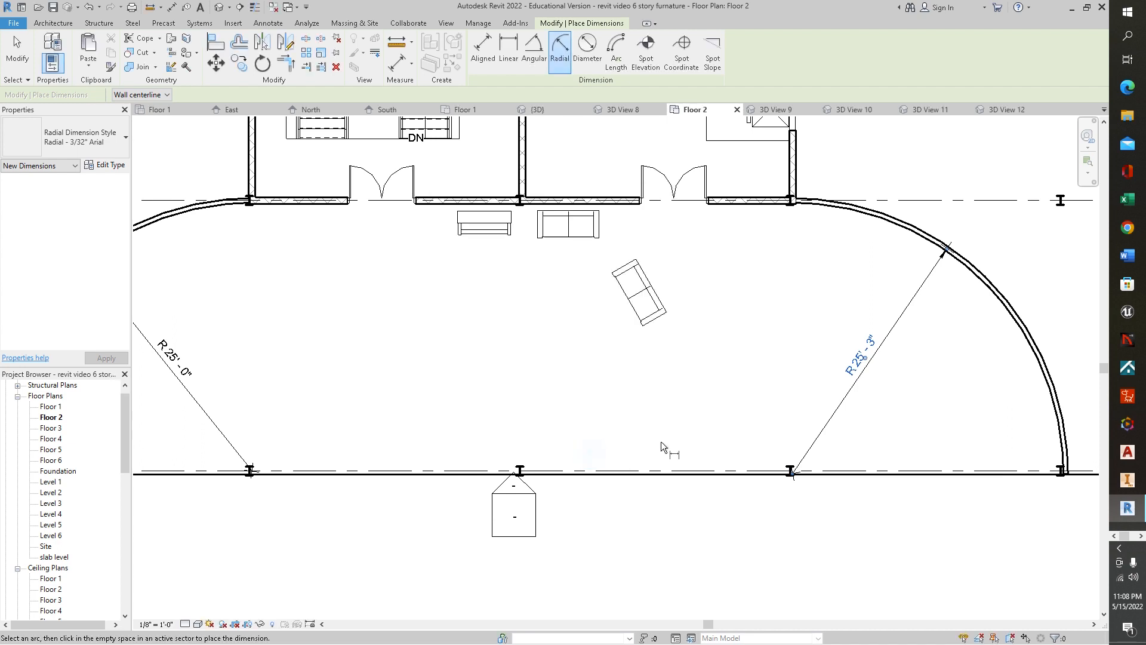
left_click(873, 349)
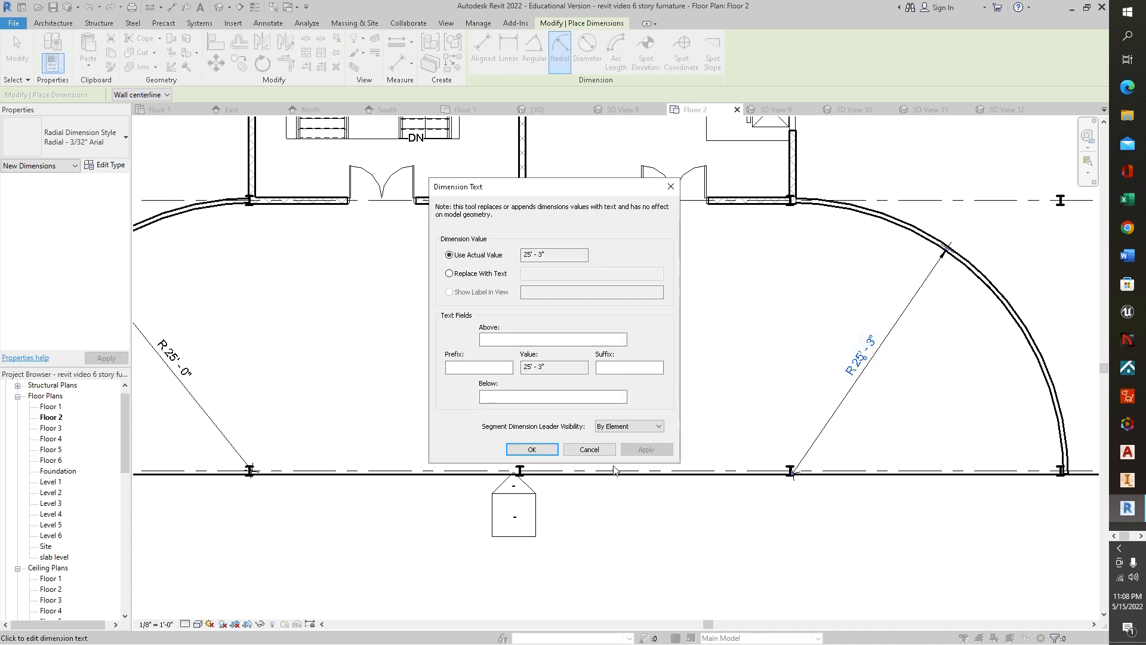
left_click(587, 452)
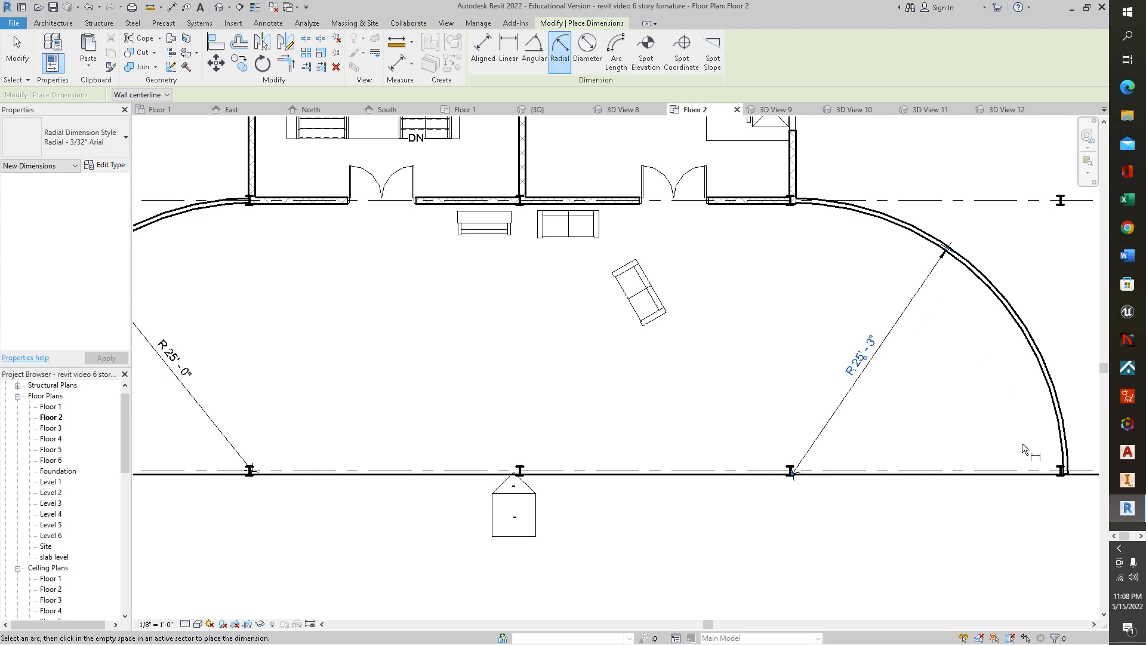
left_click(1066, 466)
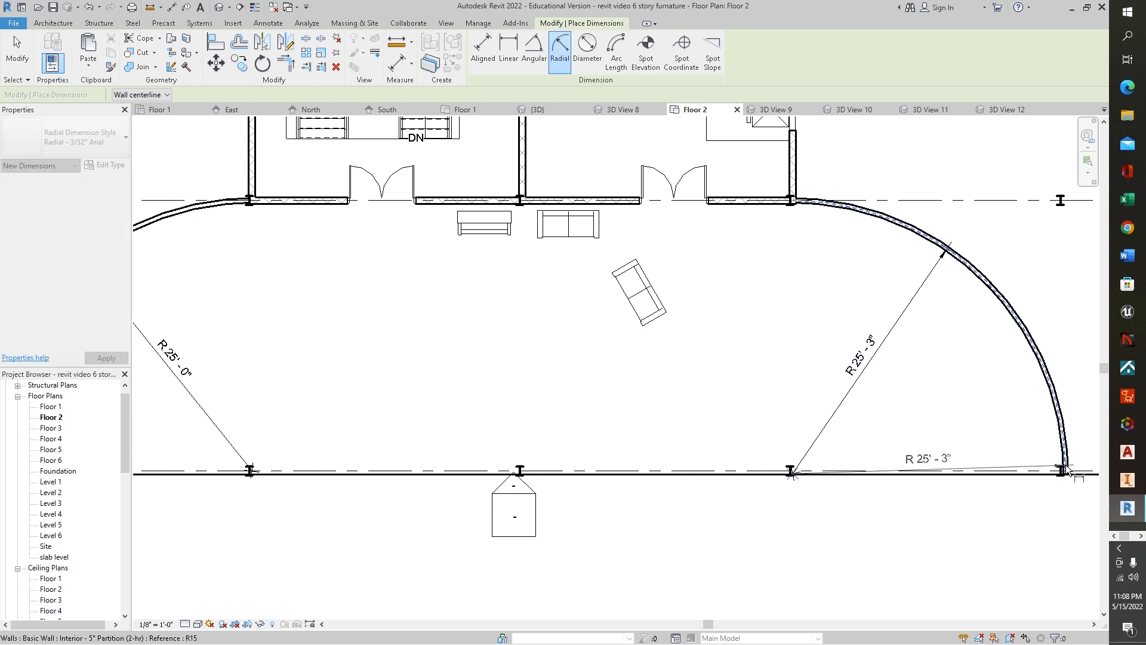
key("Escape")
key("Escape")
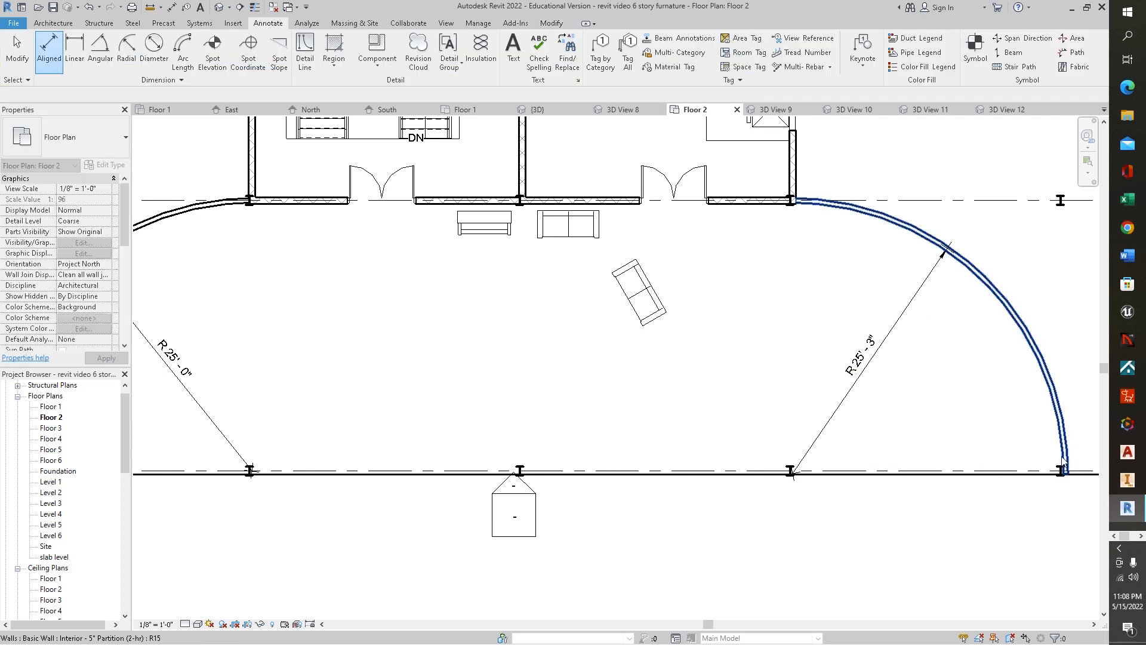
- Try to drag the lower end of the right curved wall along the bottom grid line
left_click(1062, 469)
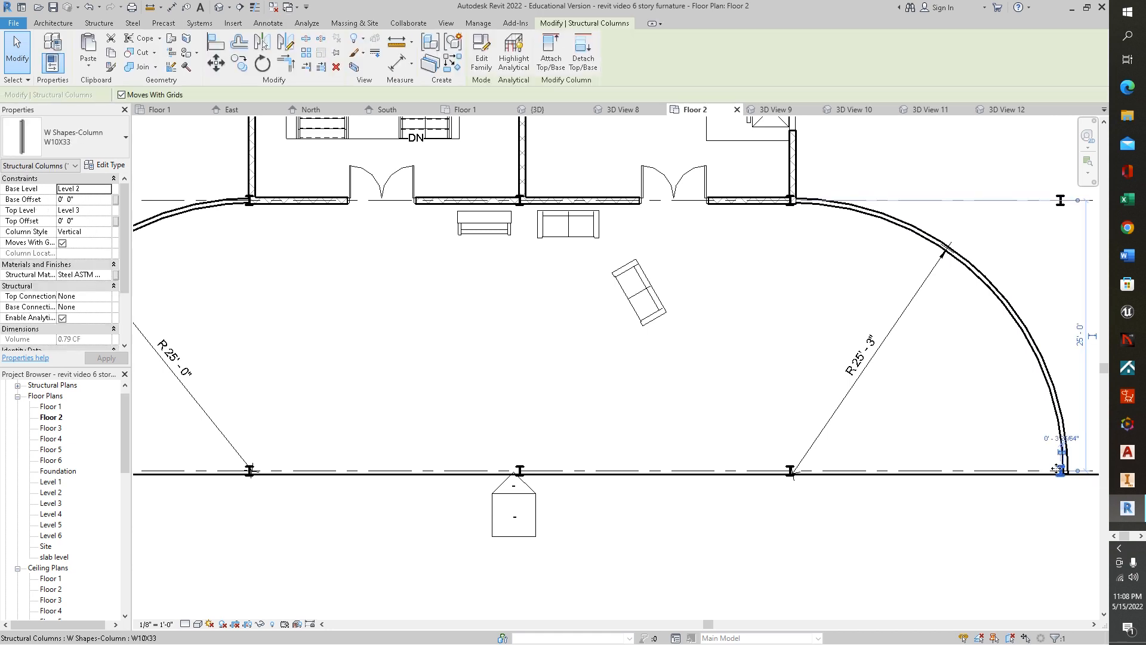
left_click(1062, 437)
key("Escape")
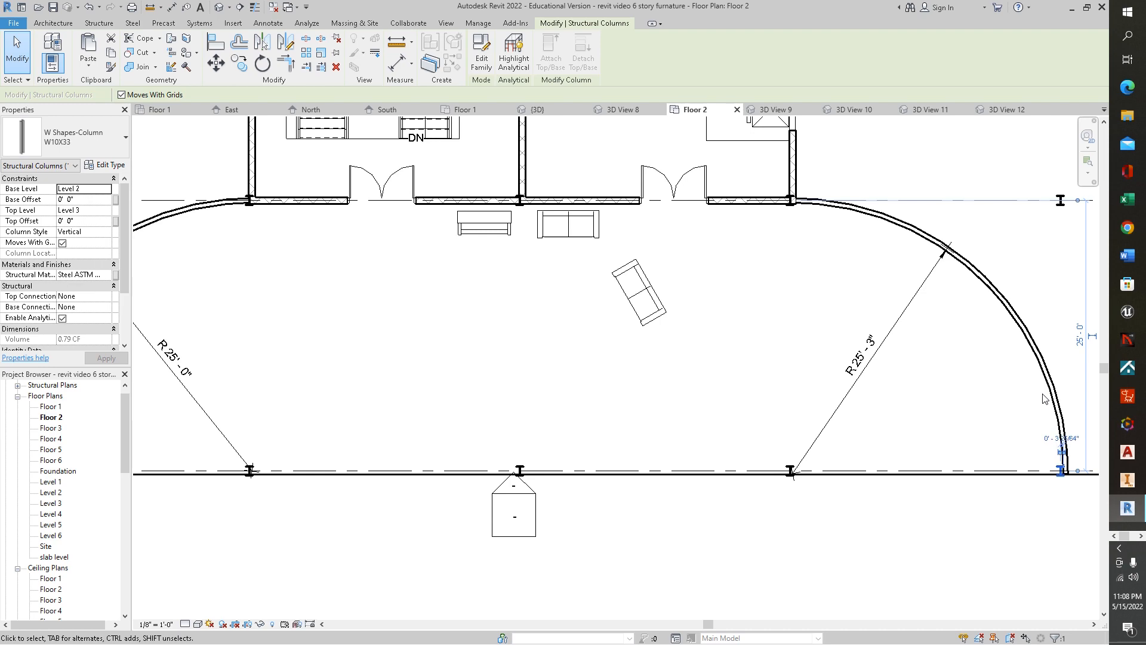
key("Escape")
left_click(1068, 445)
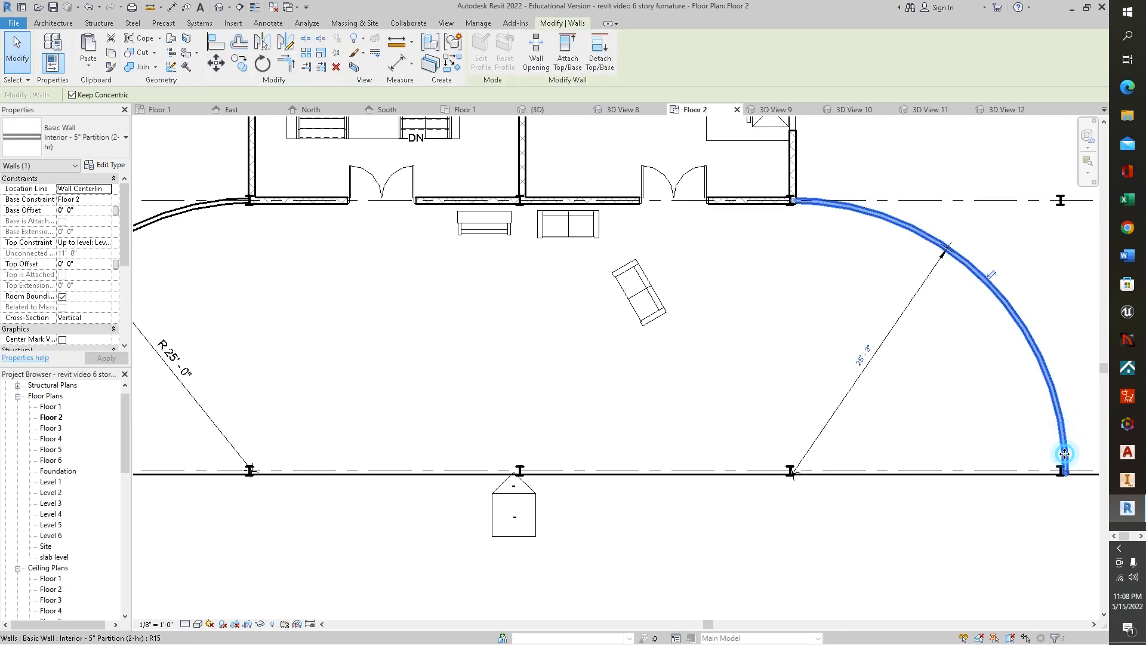
left_click_drag(1045, 457, 1018, 457)
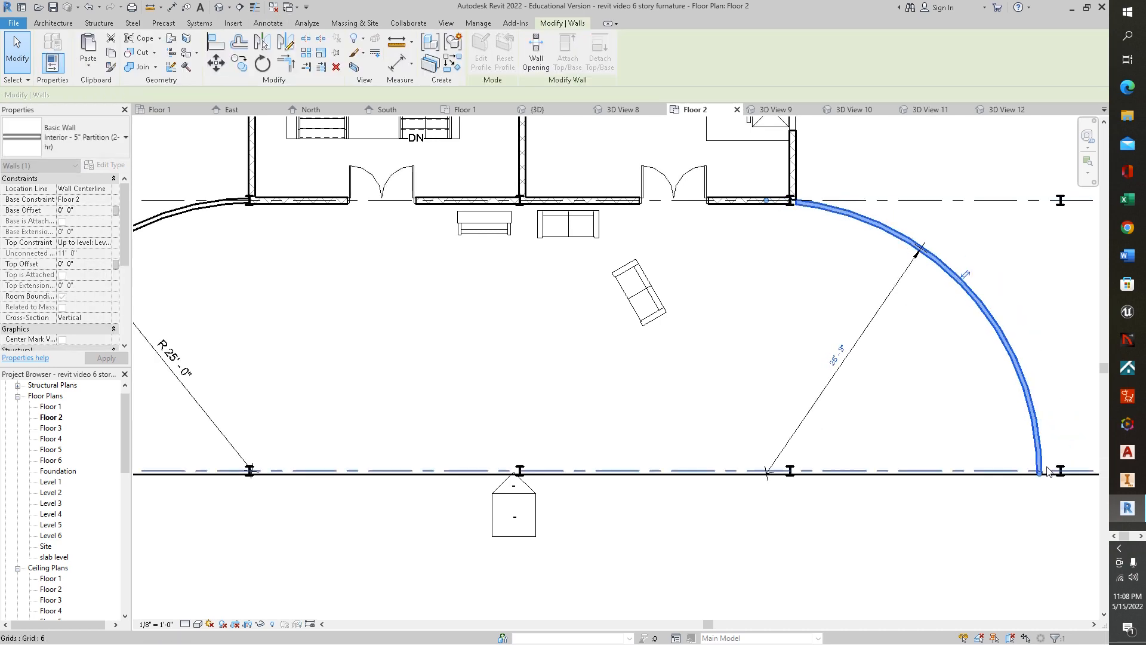
scroll(842, 368, "up", 5)
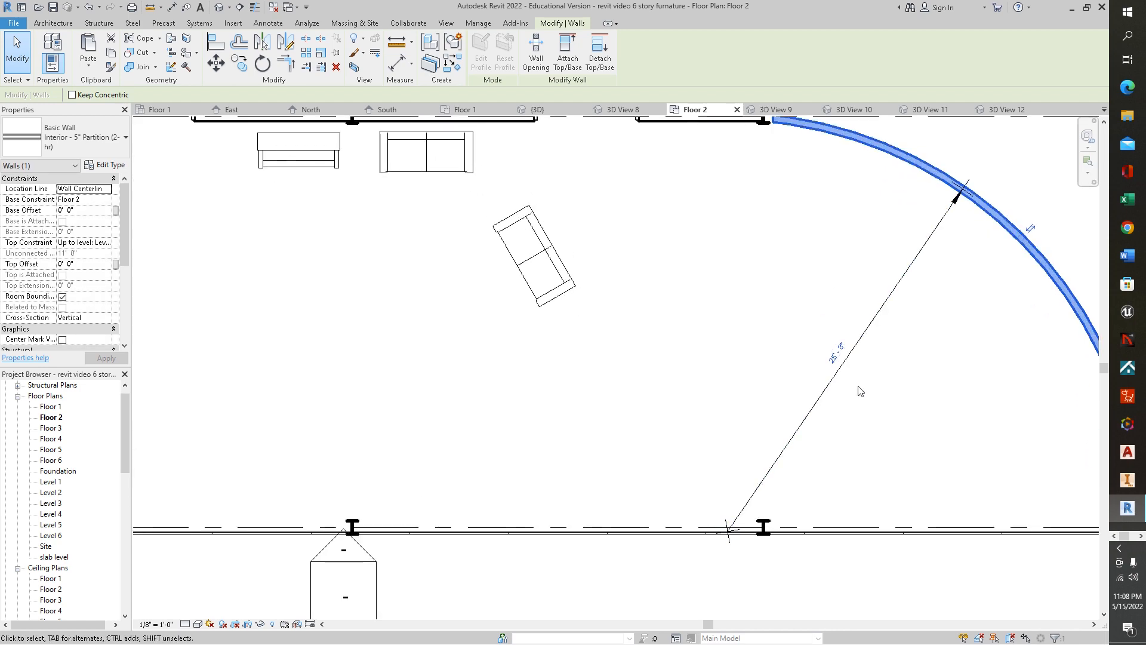
middle_click_drag(934, 414, 798, 333)
left_click_drag(958, 442, 994, 442)
scroll(979, 430, "down", 4)
middle_click_drag(880, 347, 916, 437)
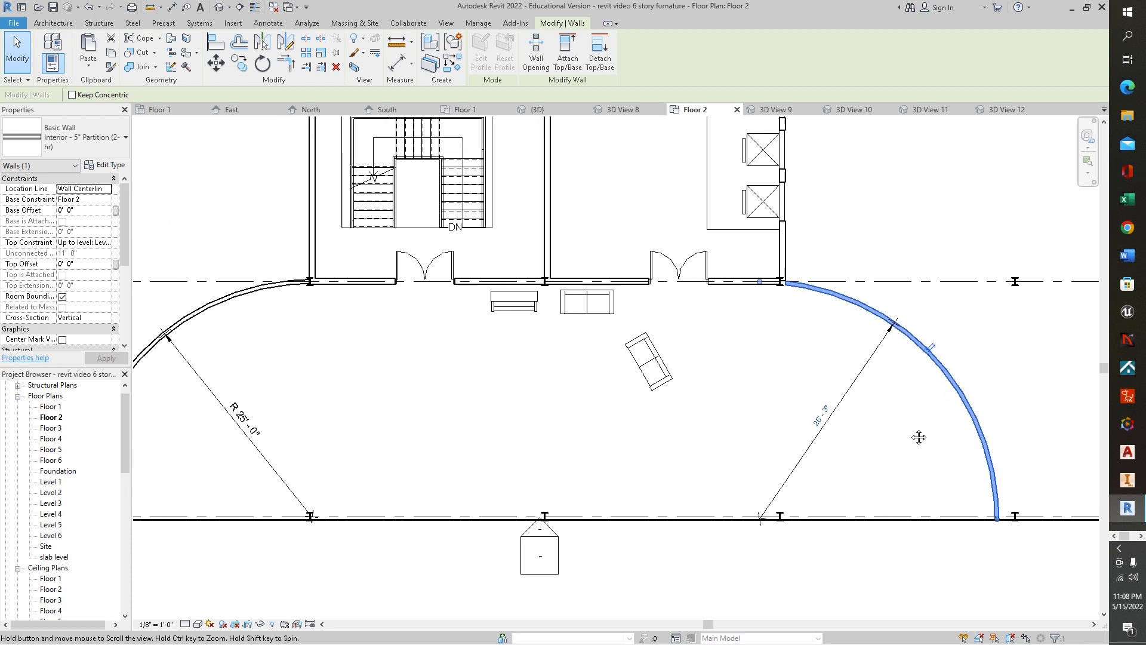
left_click_drag(878, 312, 906, 364)
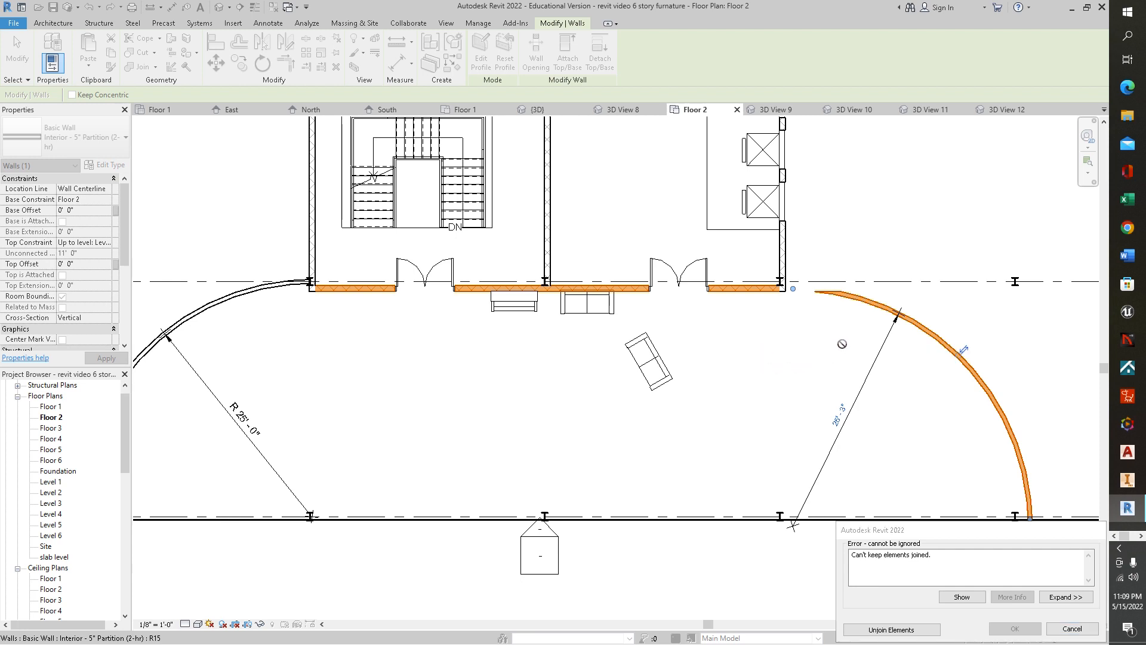
left_click(1072, 629)
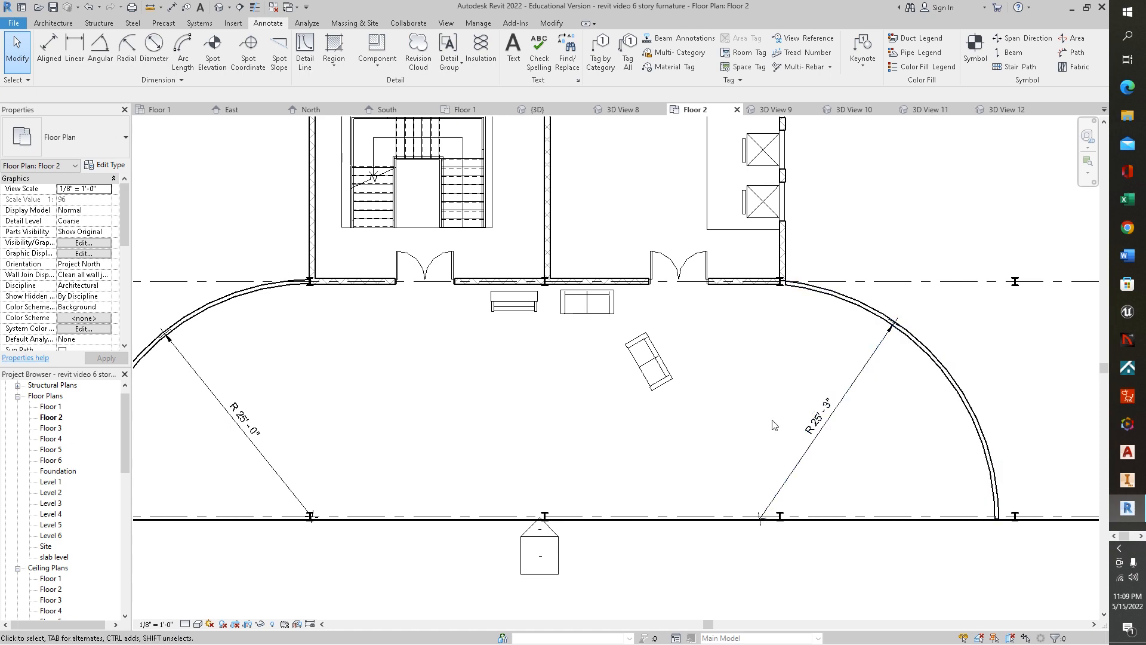
- Delete the radial dimension on the right curved wall of the entrance
scroll(352, 336, "up", 1)
middle_click_drag(387, 341, 674, 333)
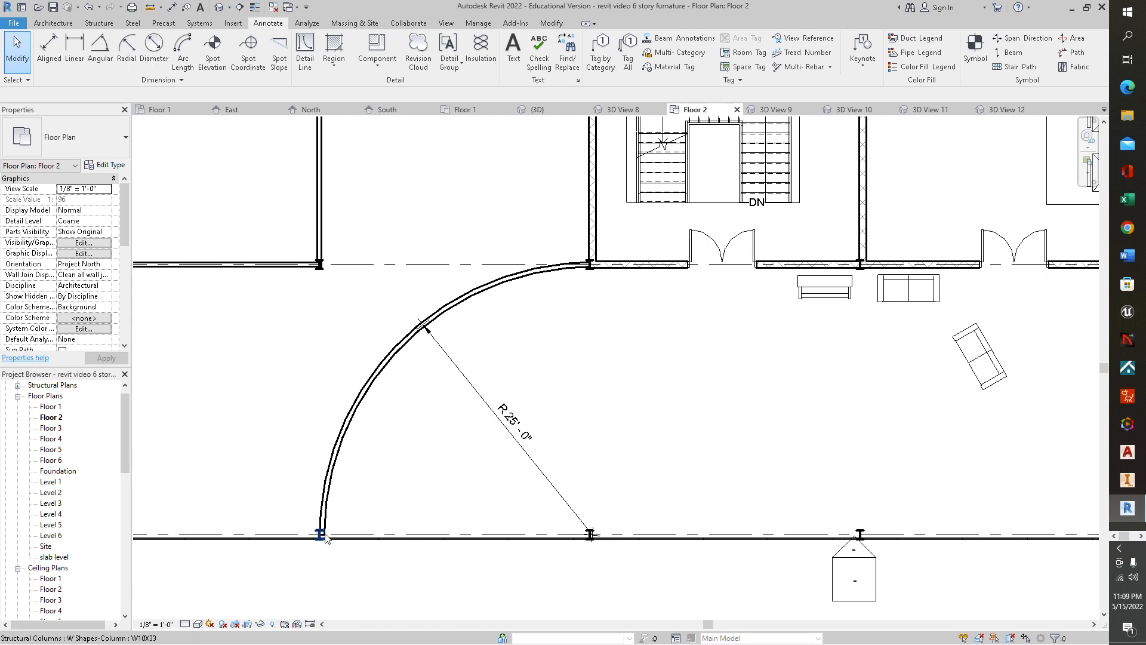
middle_click_drag(419, 388, 347, 382)
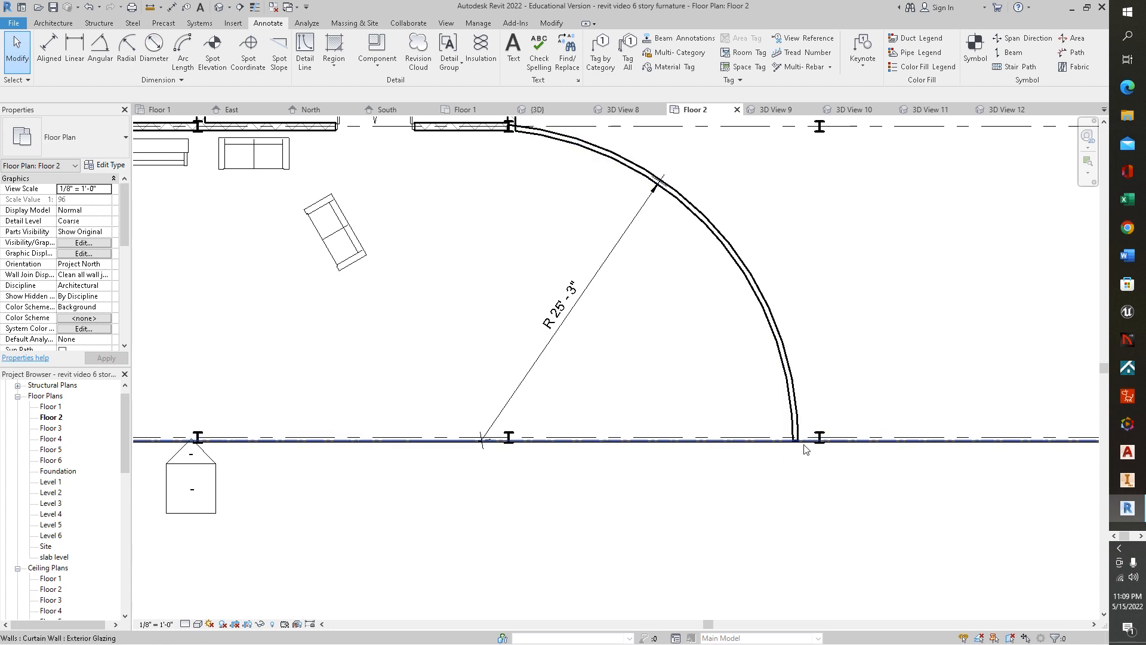
middle_click_drag(662, 379, 889, 437)
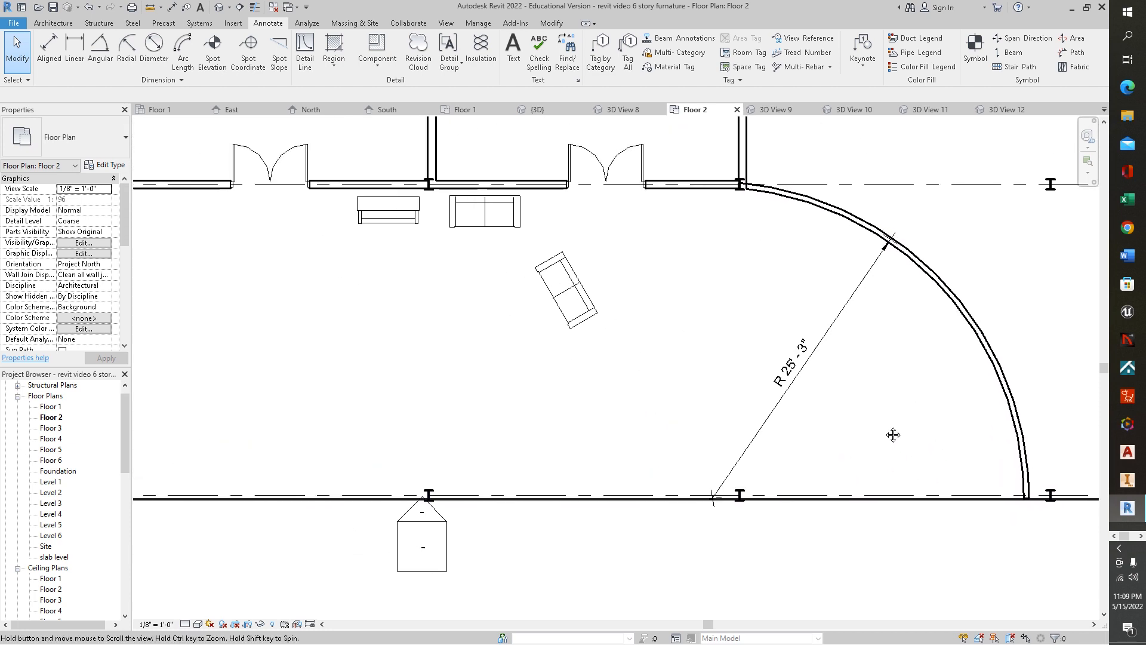
middle_click_drag(681, 272, 817, 256)
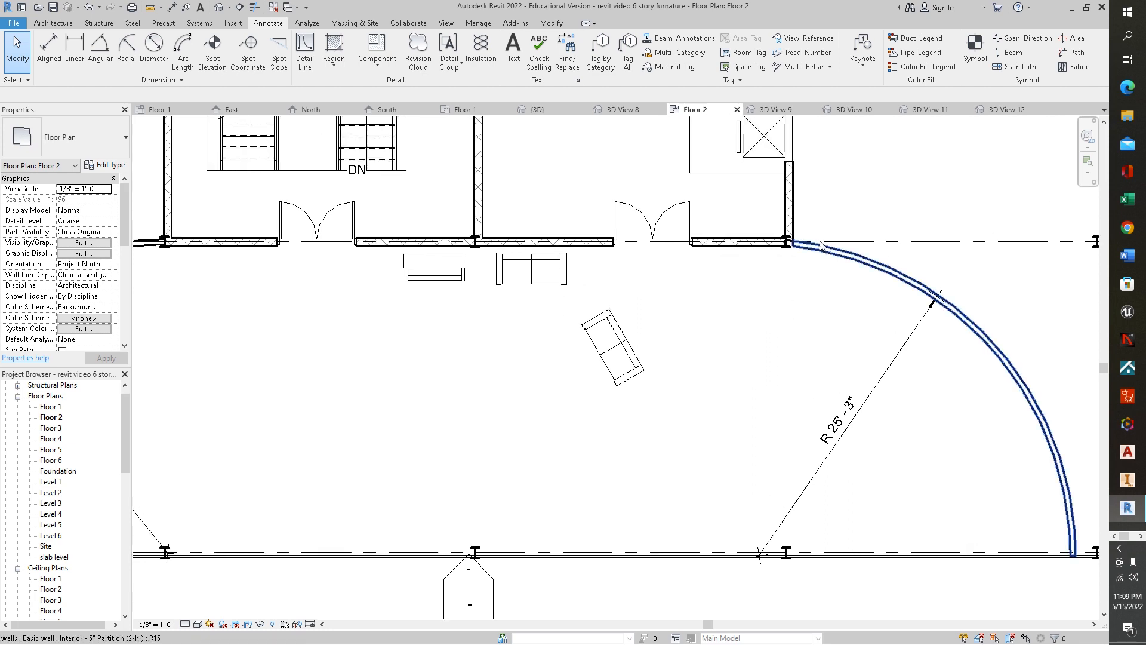
left_click(826, 253)
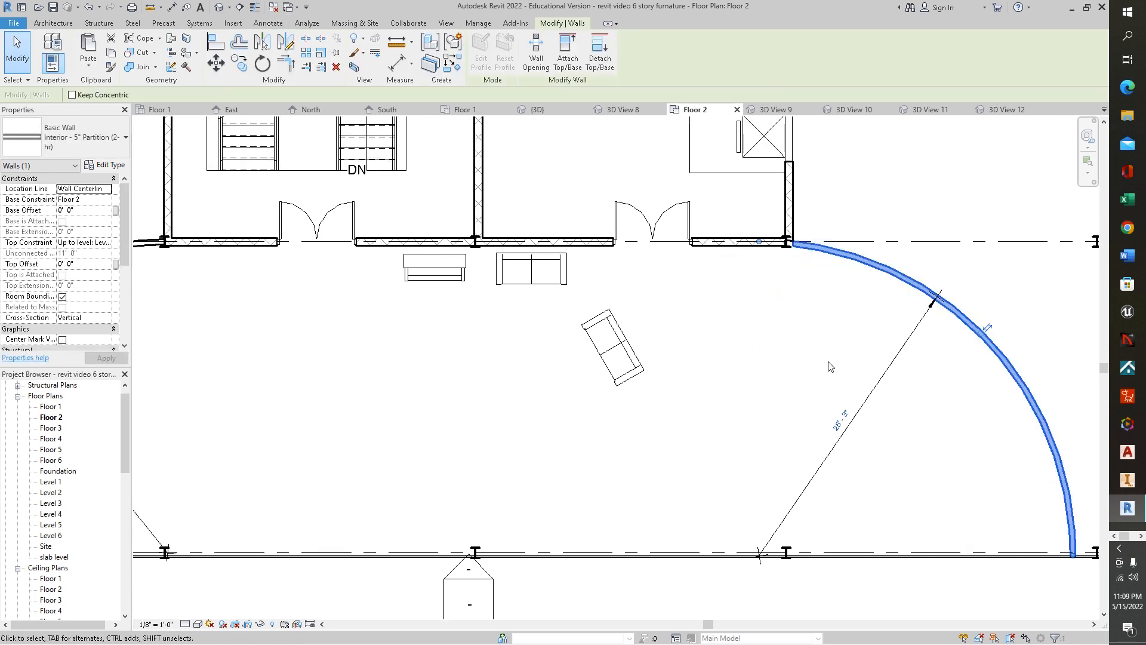
middle_click_drag(718, 413, 1000, 370)
middle_click_drag(686, 379, 813, 482)
middle_click_drag(721, 432, 716, 521)
middle_click_drag(764, 450, 484, 293)
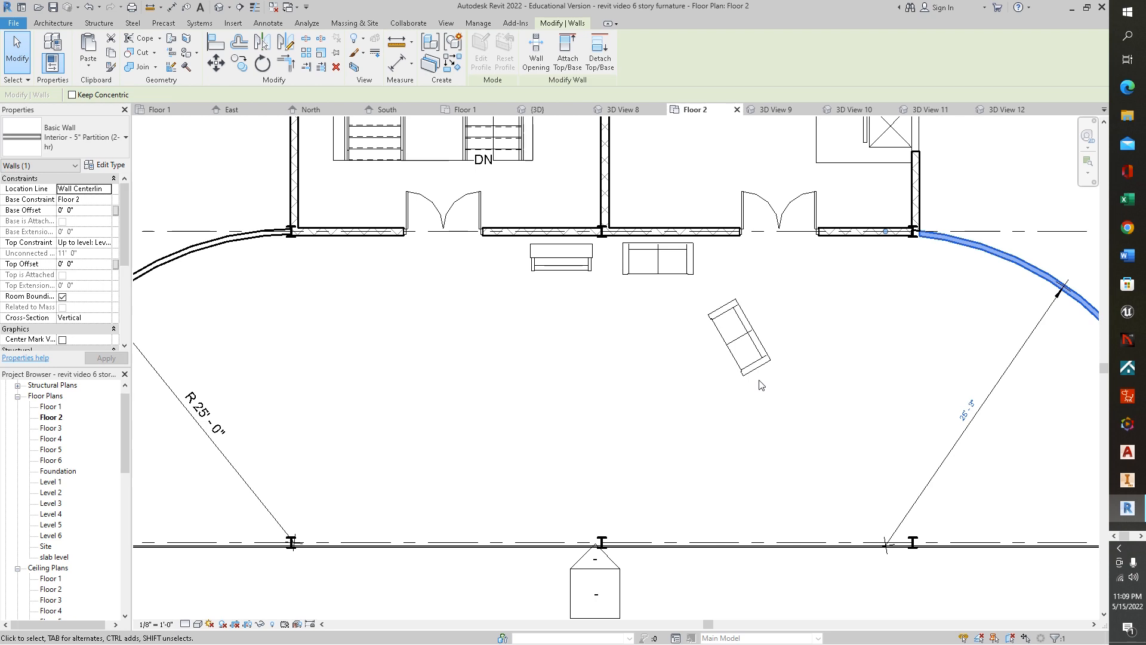
middle_click_drag(870, 402, 662, 386)
scroll(664, 387, "up", 1)
left_click_drag(865, 352, 696, 453)
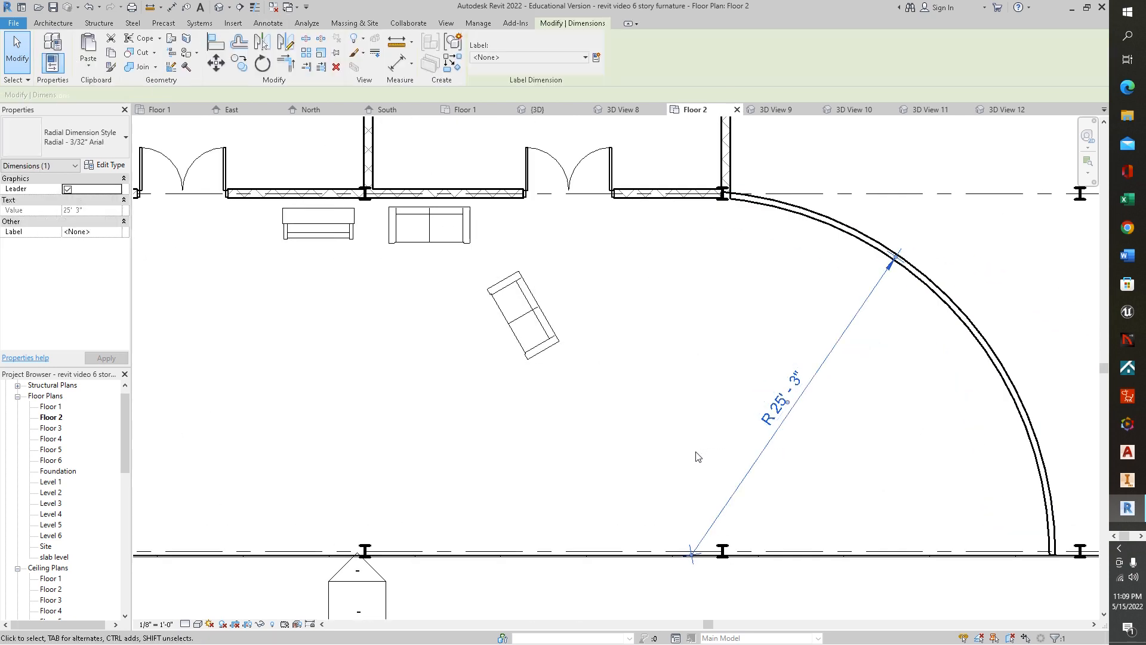
key("Delete")
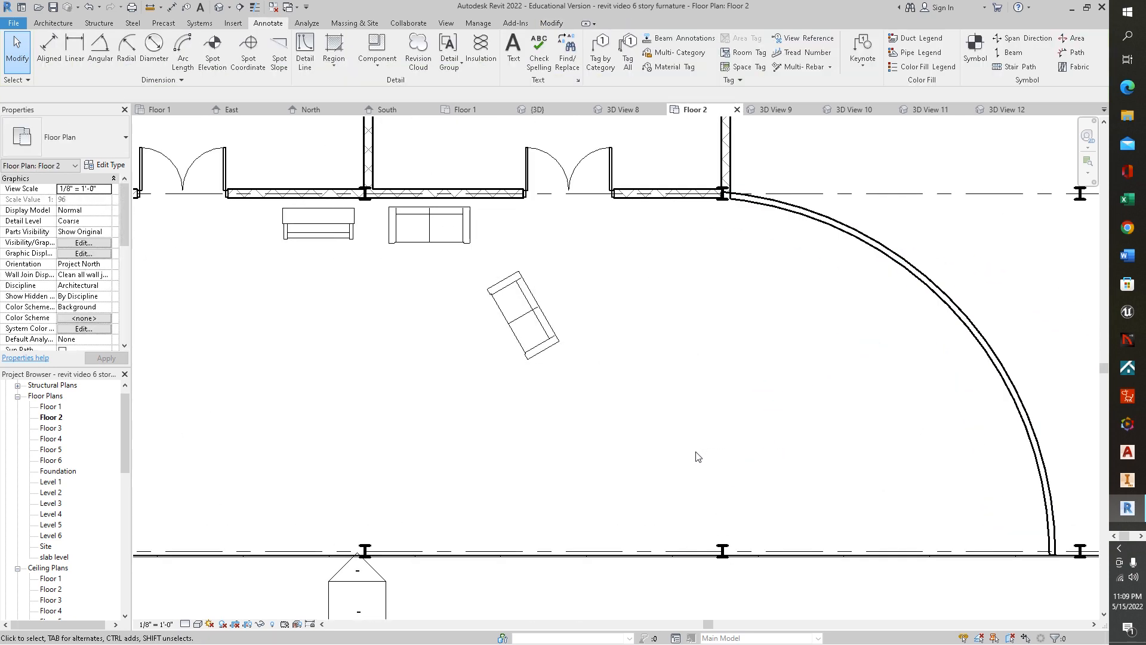
- Add a diameter dimension to the right curved wall of the semicircular entrance
left_click(154, 45)
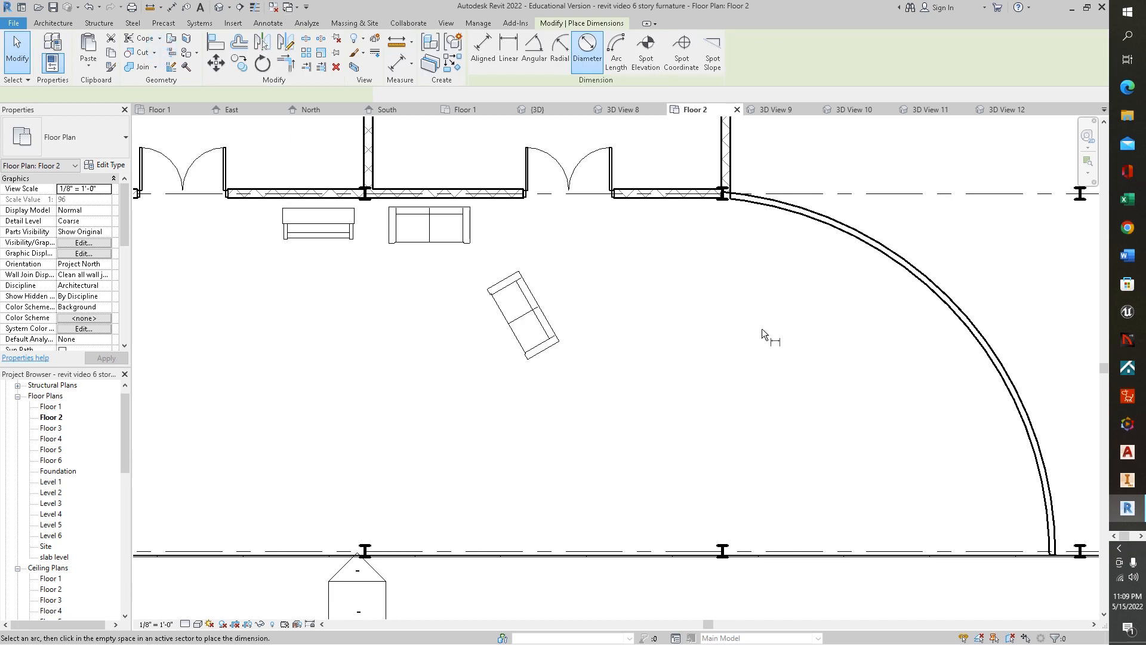
left_click(904, 278)
scroll(833, 388, "down", 1)
scroll(830, 385, "down", 3)
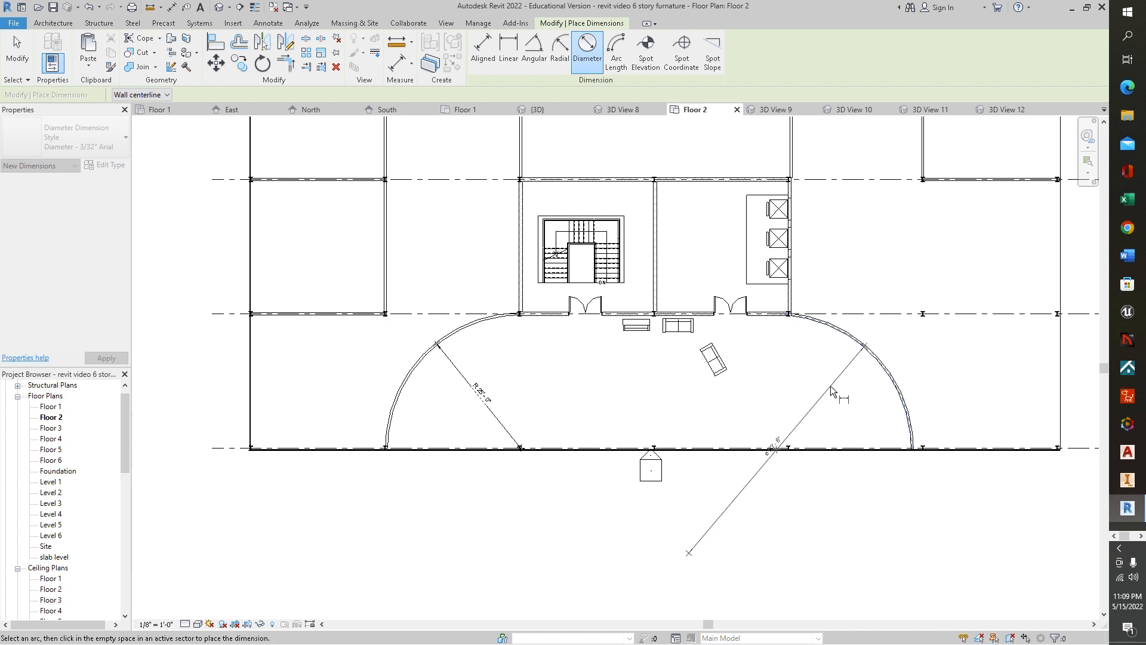
left_click(830, 386)
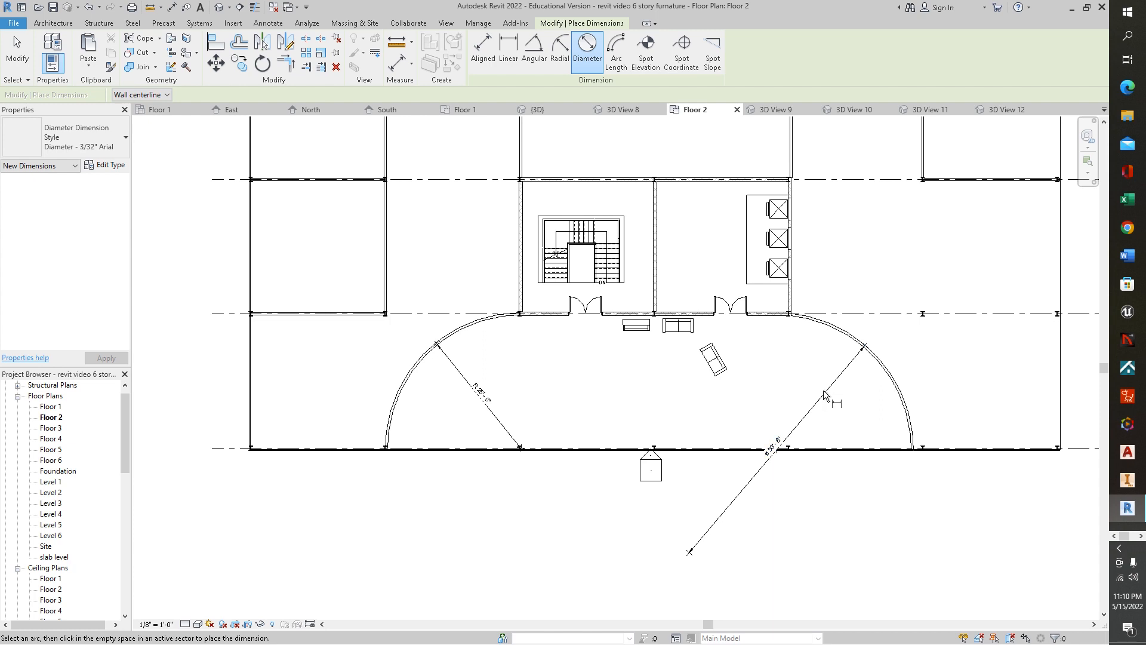
key("Escape")
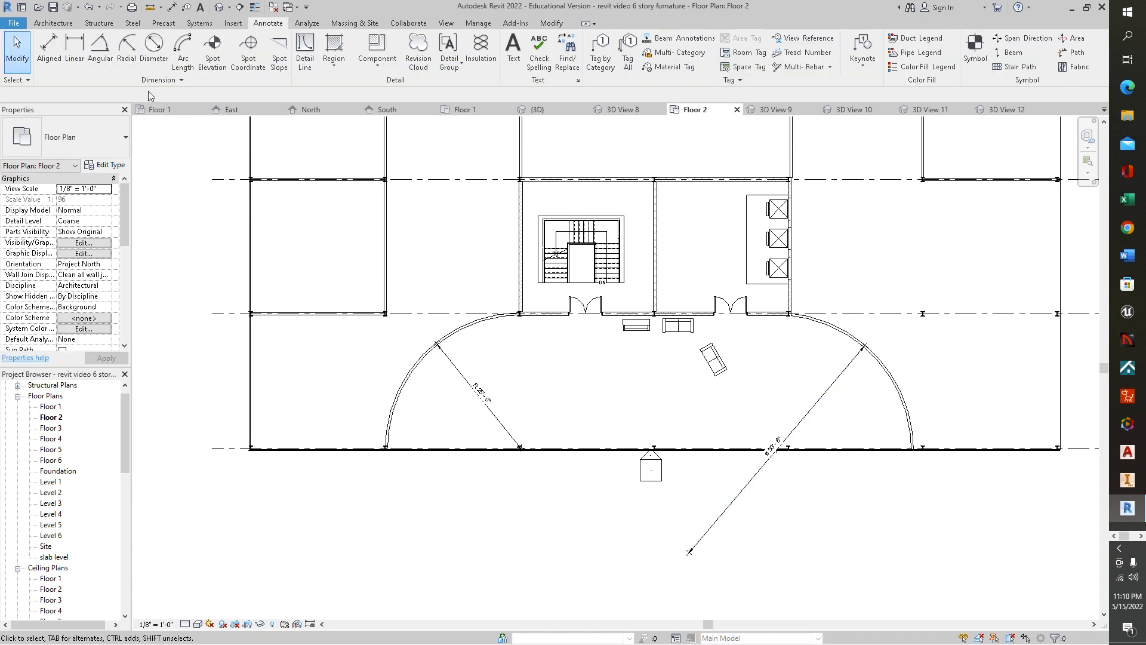
- Add an arc length dimension along the left curved wall, measured between its two ends
left_click(178, 62)
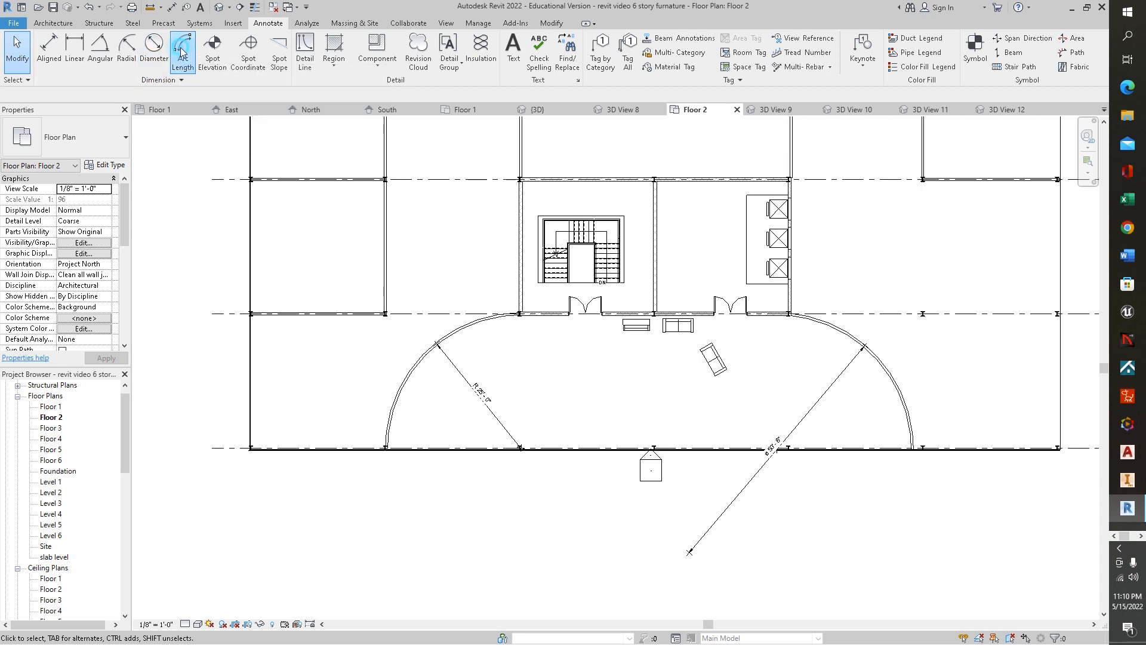
left_click(402, 388)
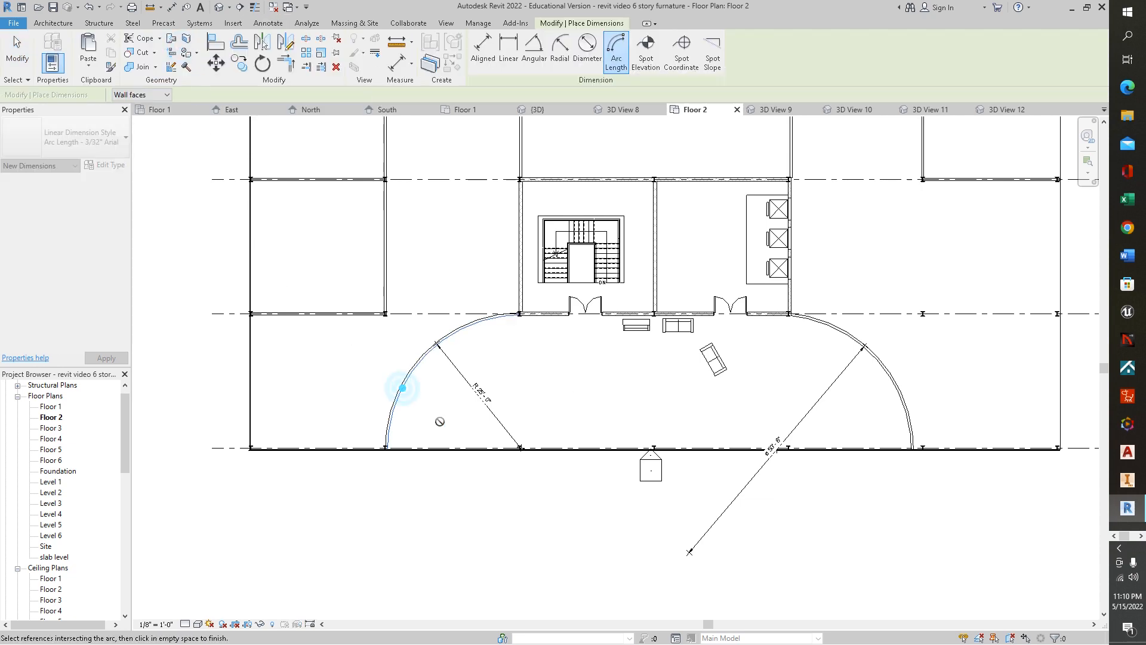
scroll(423, 407, "up", 2)
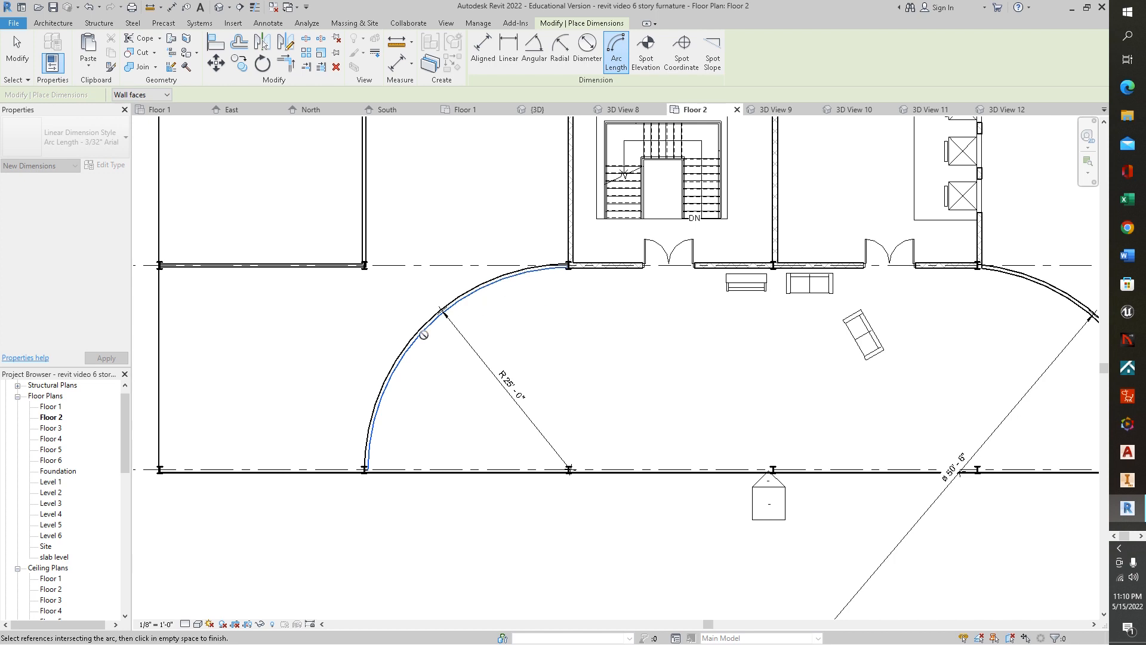
left_click(568, 272)
left_click(369, 470)
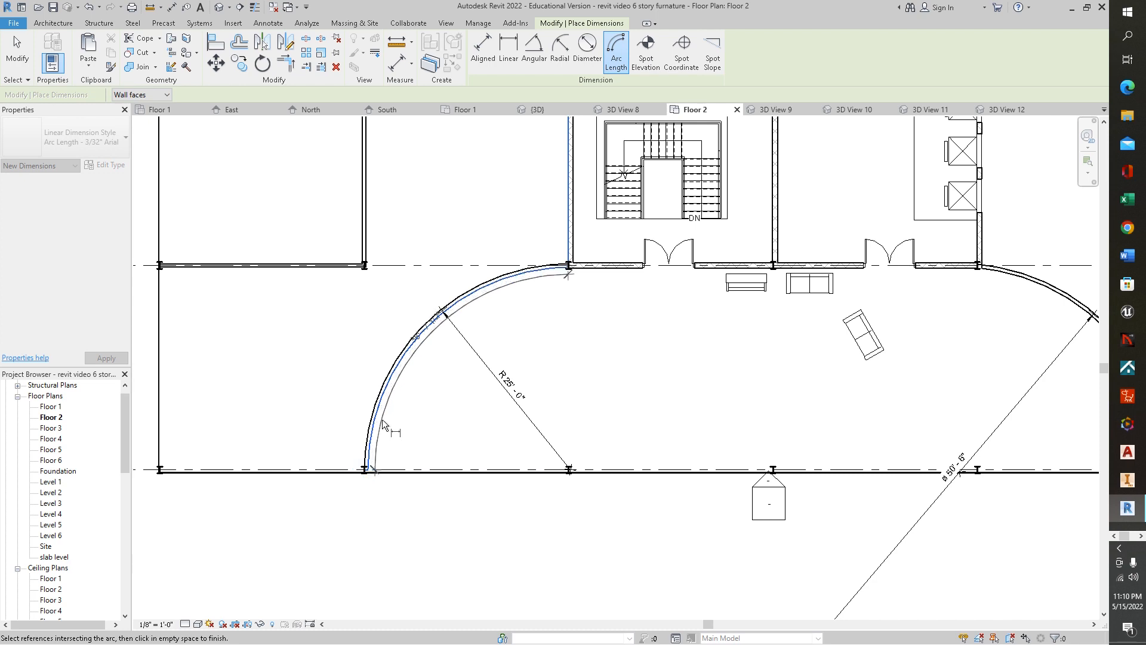
left_click(392, 424)
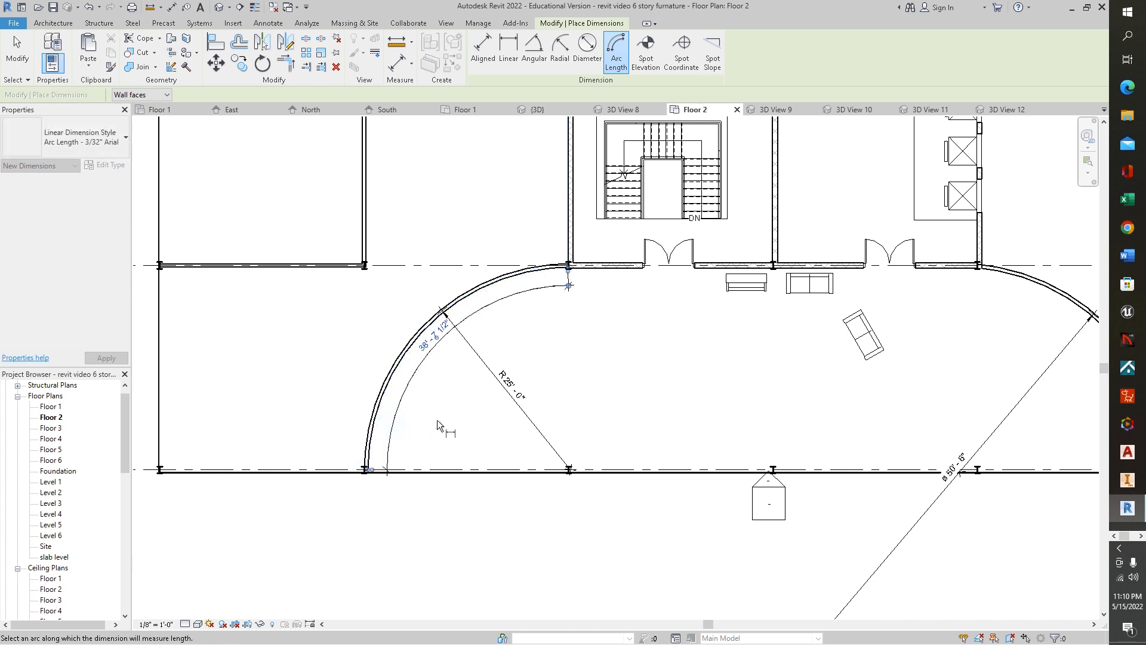
- Add an arc length dimension along the right curved wall of the entrance, measured between its two ends
middle_click_drag(886, 331, 598, 266)
left_click(738, 216)
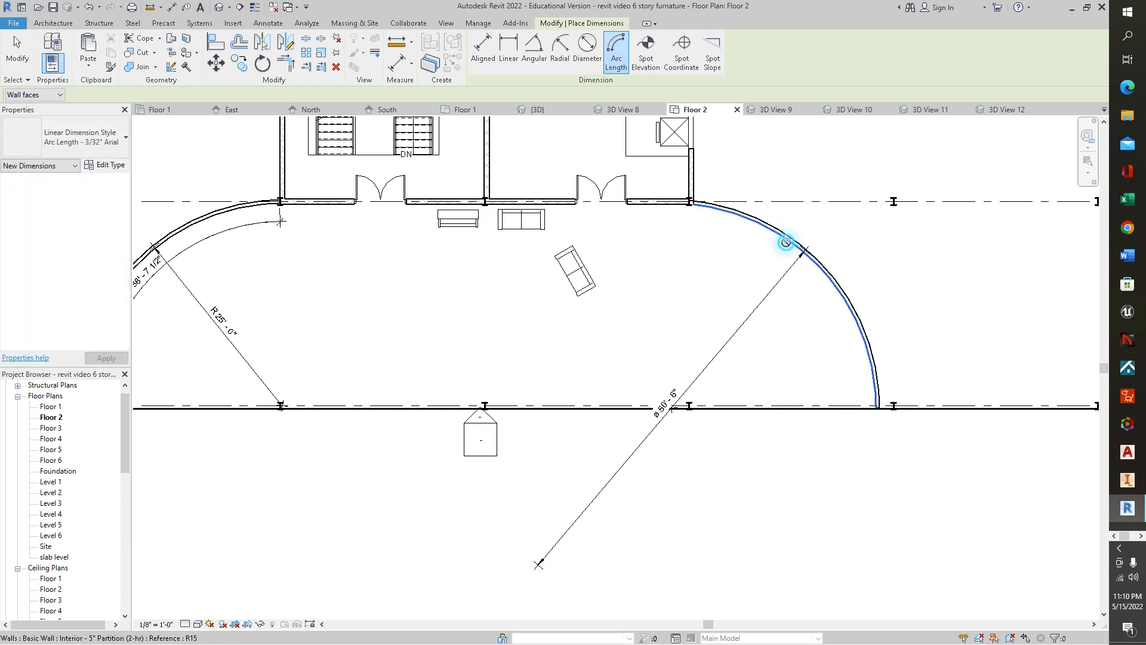
key("Escape")
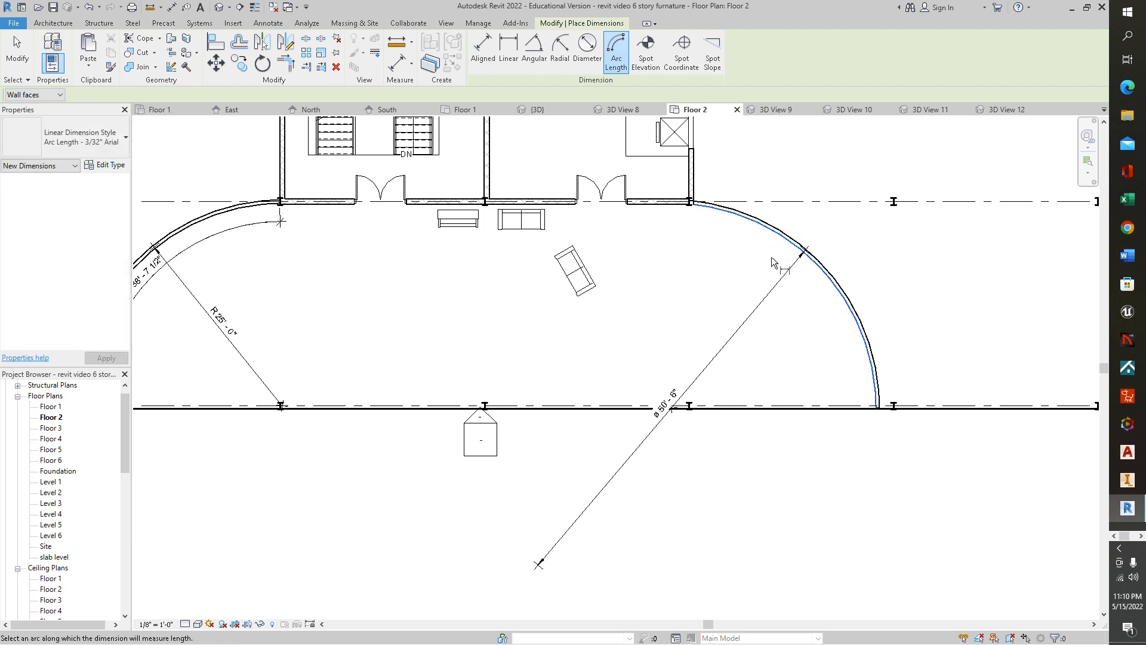
left_click(63, 24)
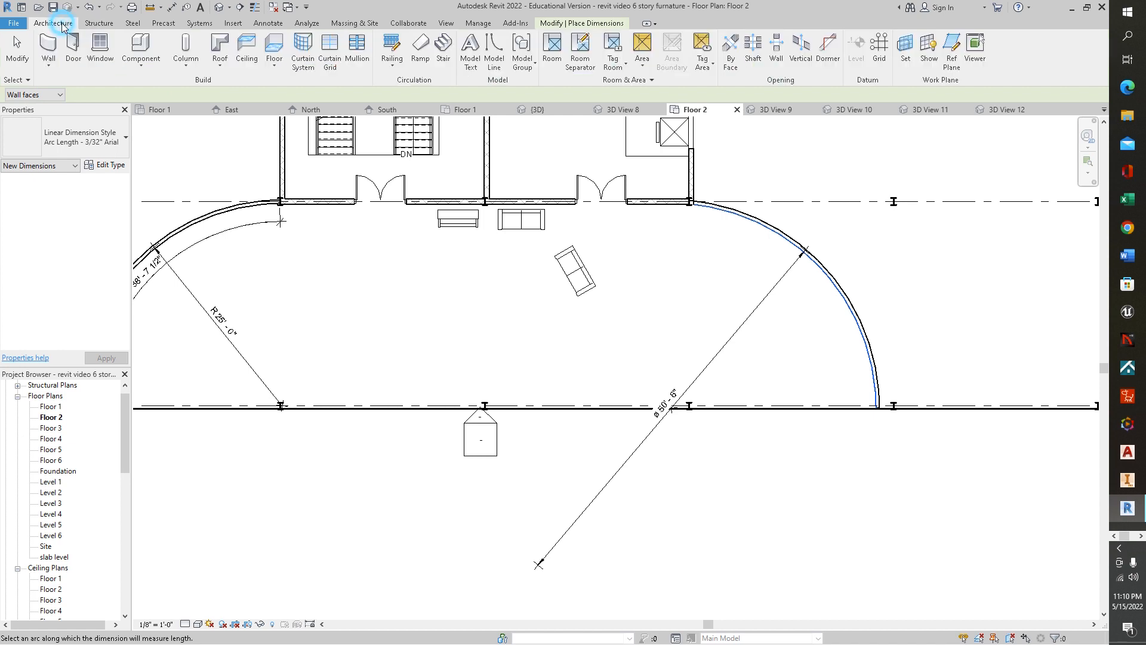
left_click(268, 23)
left_click(187, 60)
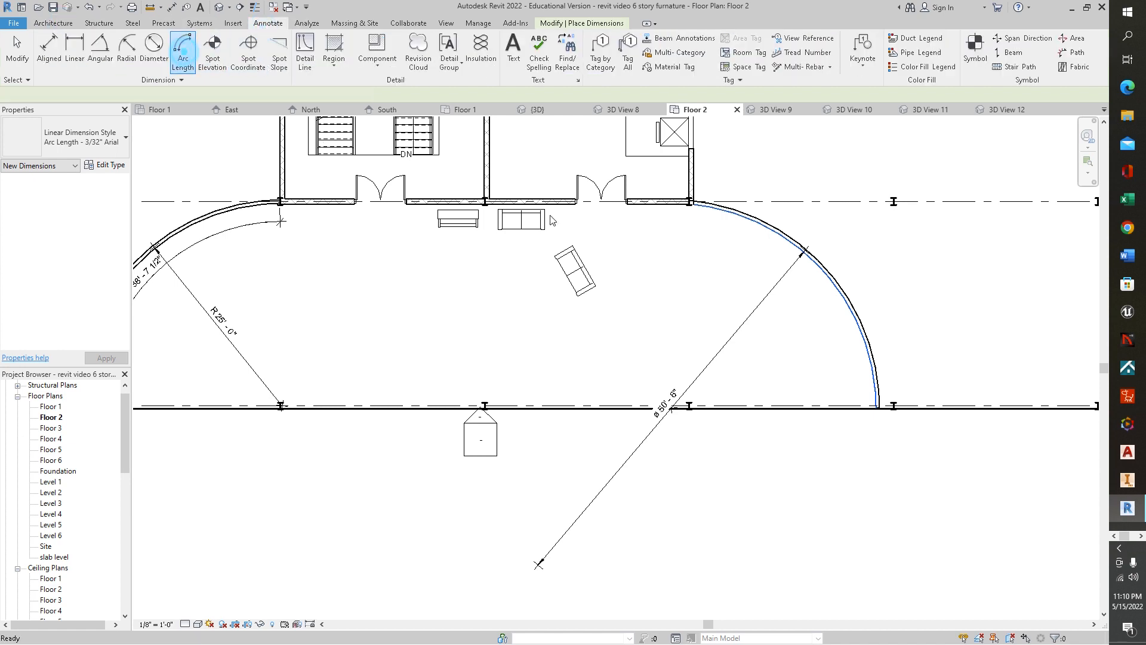
left_click(766, 228)
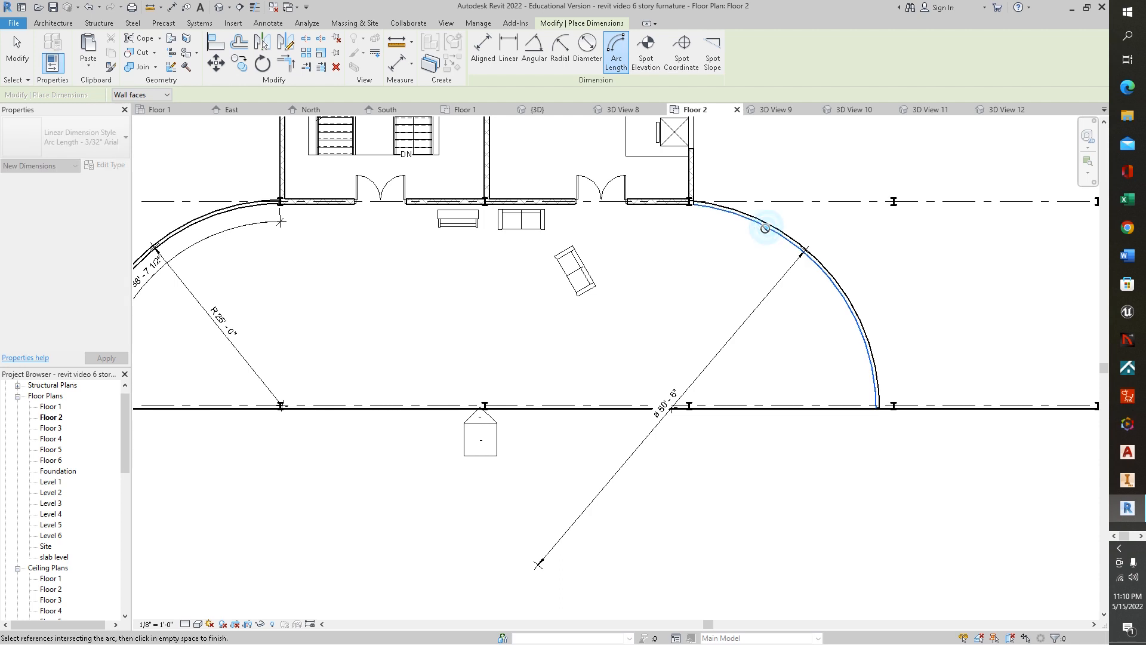
left_click(877, 405)
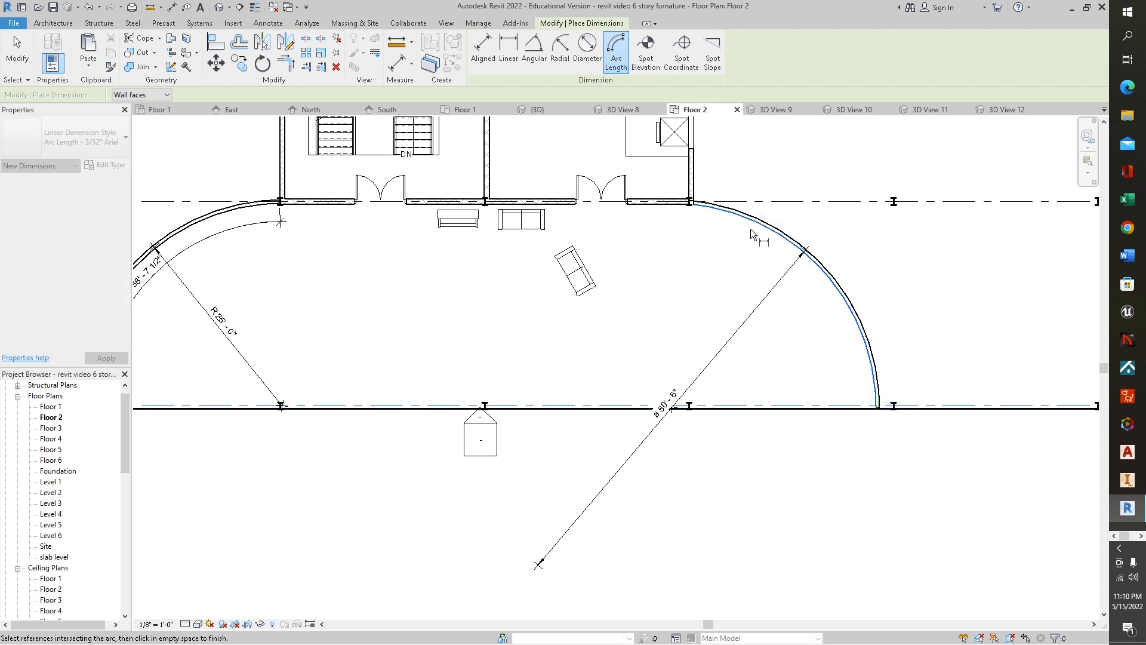
left_click(691, 202)
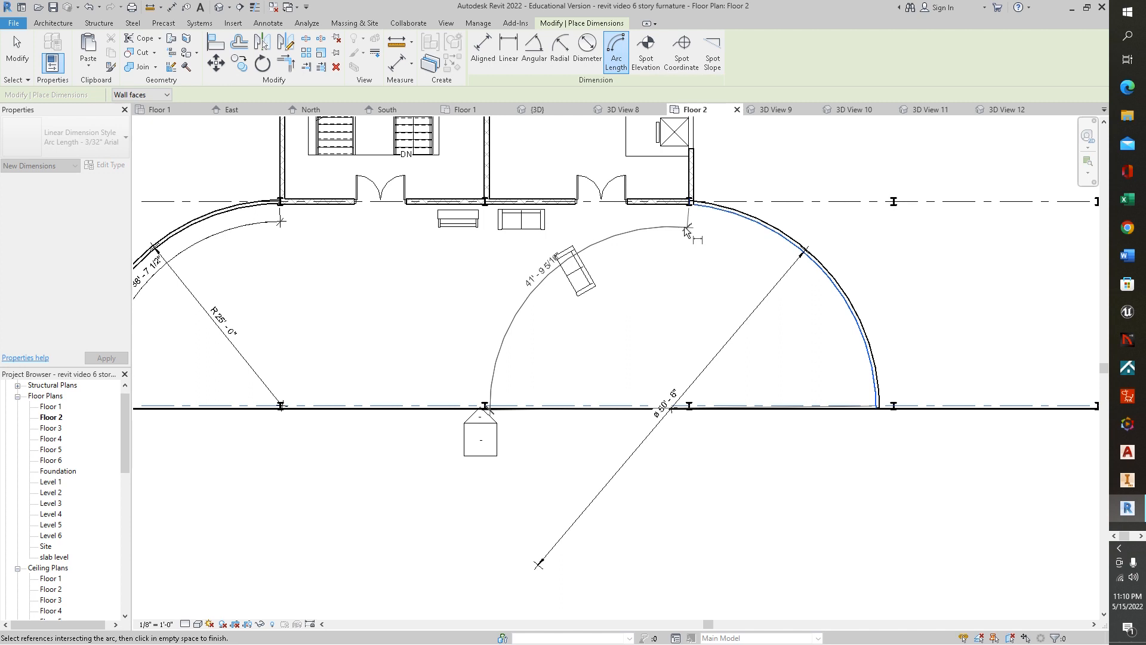
left_click(707, 227)
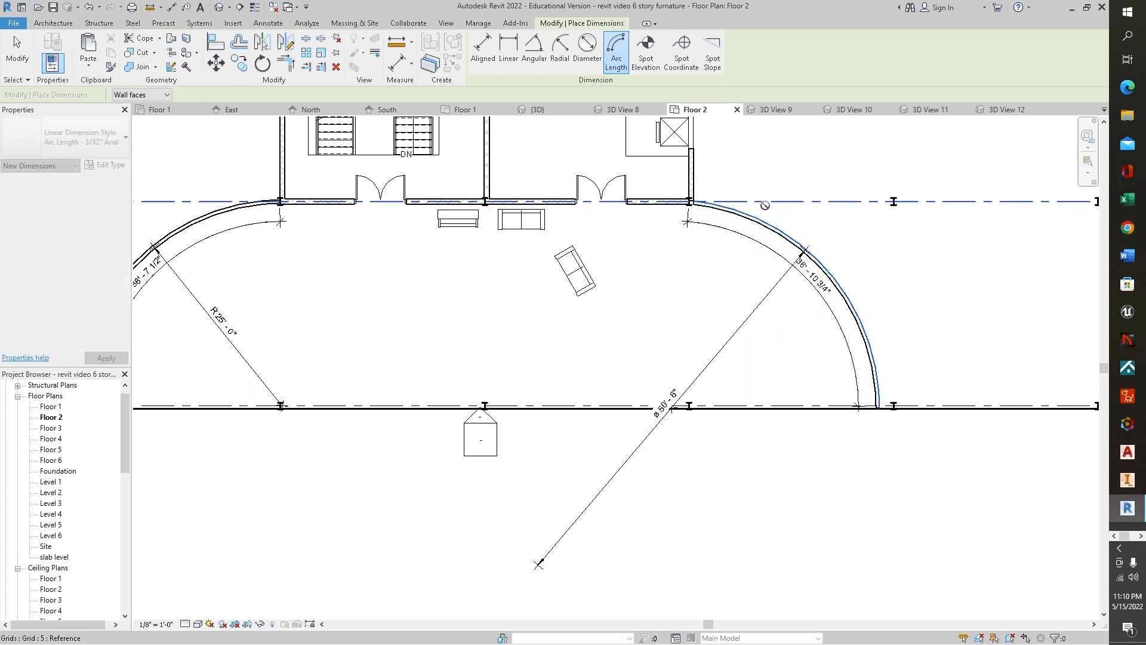
- Add a second arc length dimension outside the right curved wall, between its end references
left_click(886, 405)
left_click(695, 197)
left_click(725, 189)
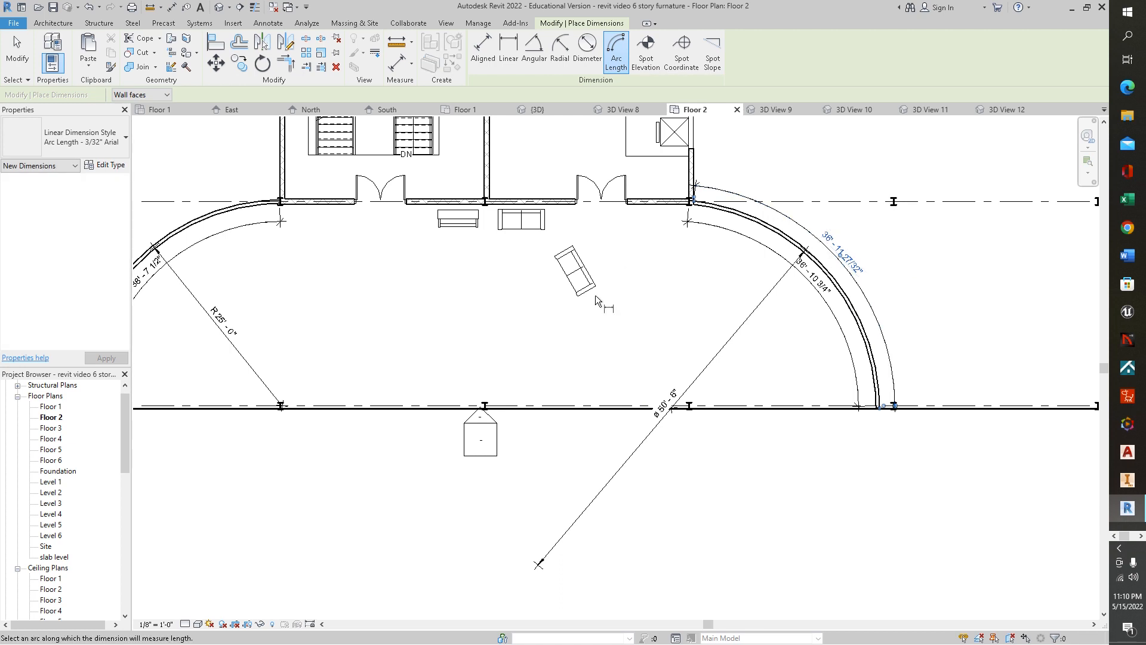
- Add a 90° angular dimension at the wall corner above and left of the curved entrance
middle_click_drag(491, 293, 693, 408)
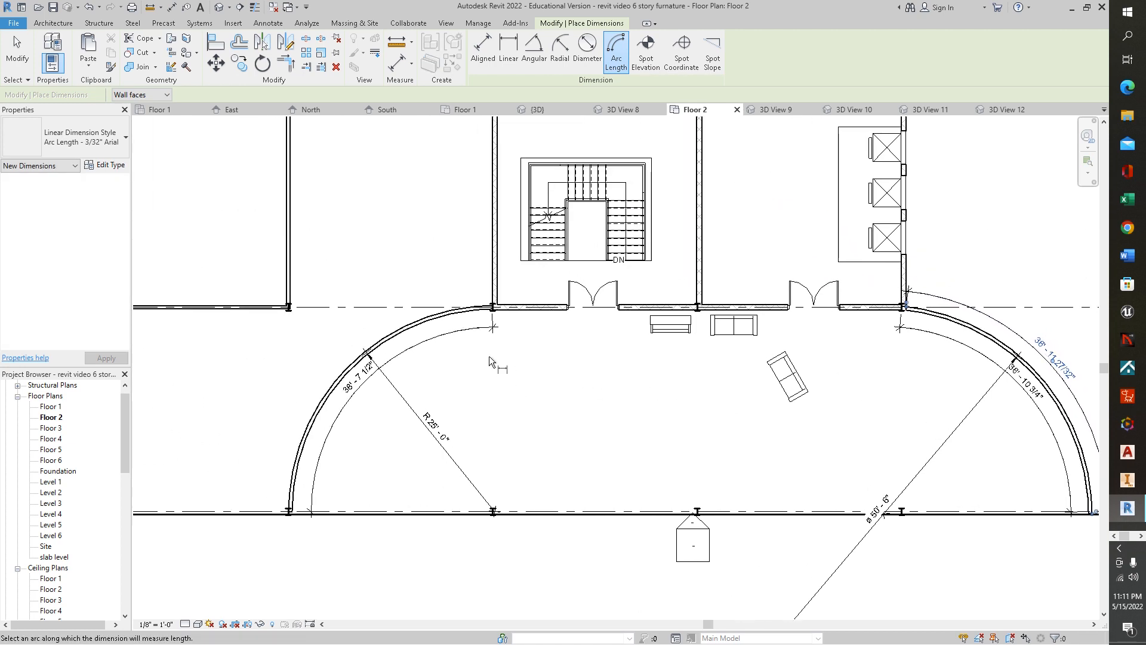
left_click(54, 24)
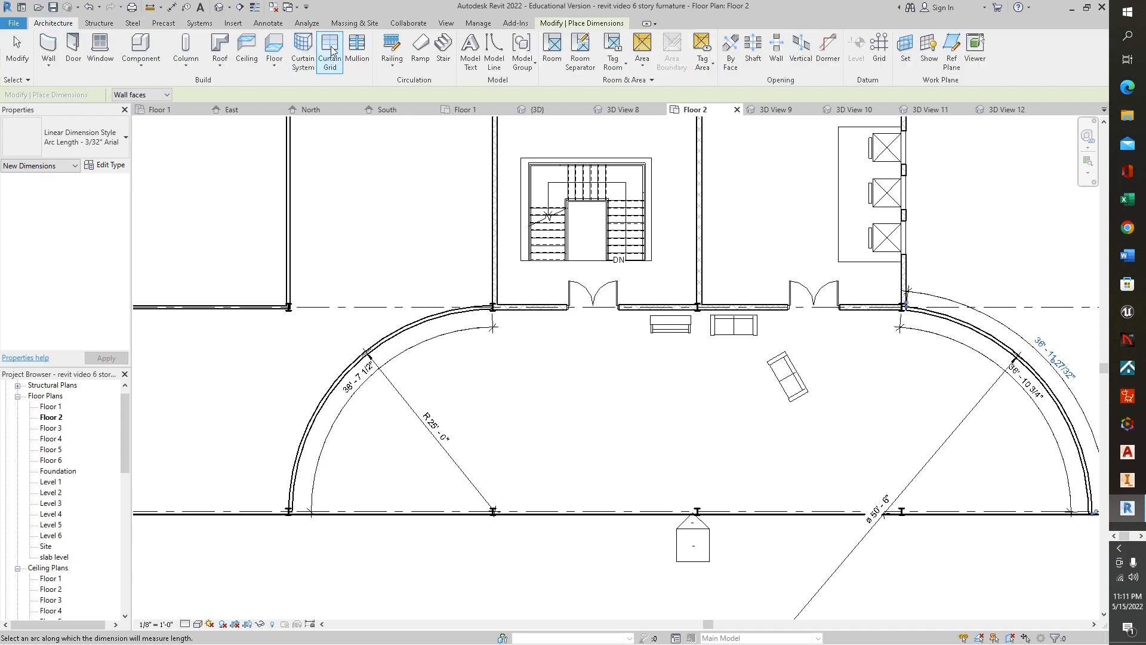
left_click(268, 22)
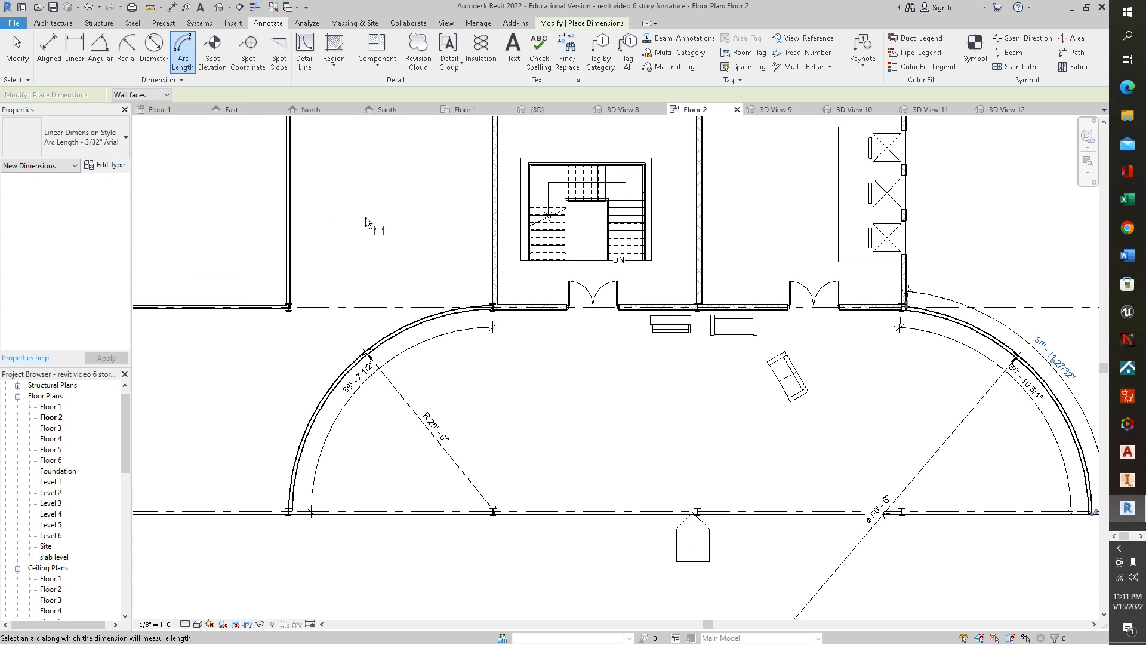
middle_click_drag(392, 226, 573, 329)
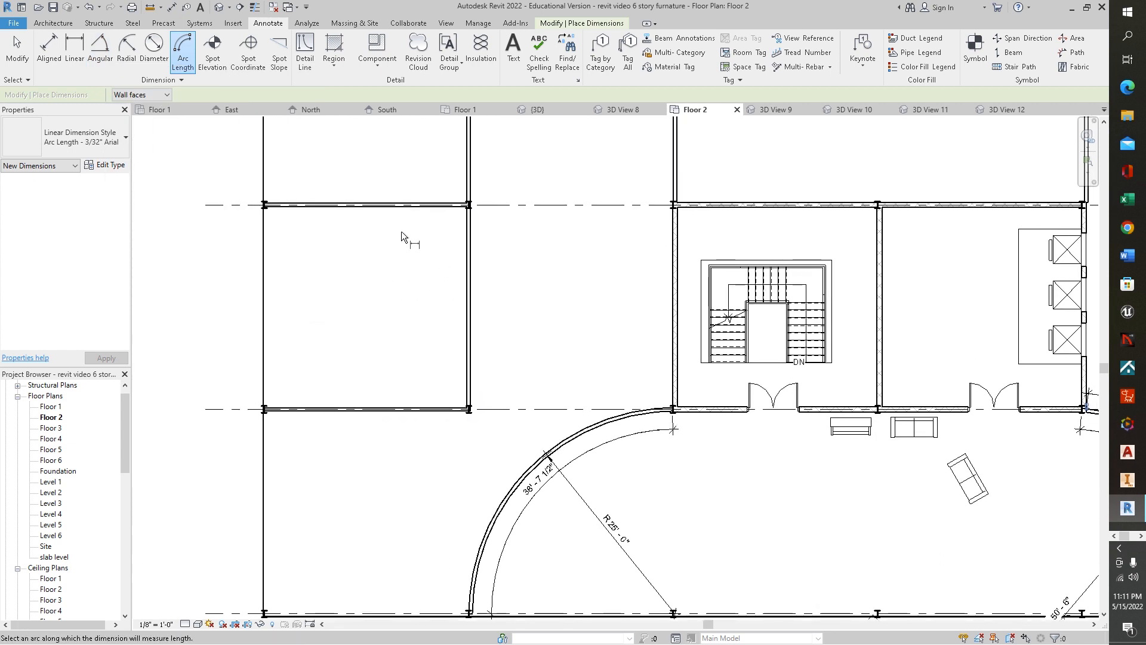
left_click(101, 54)
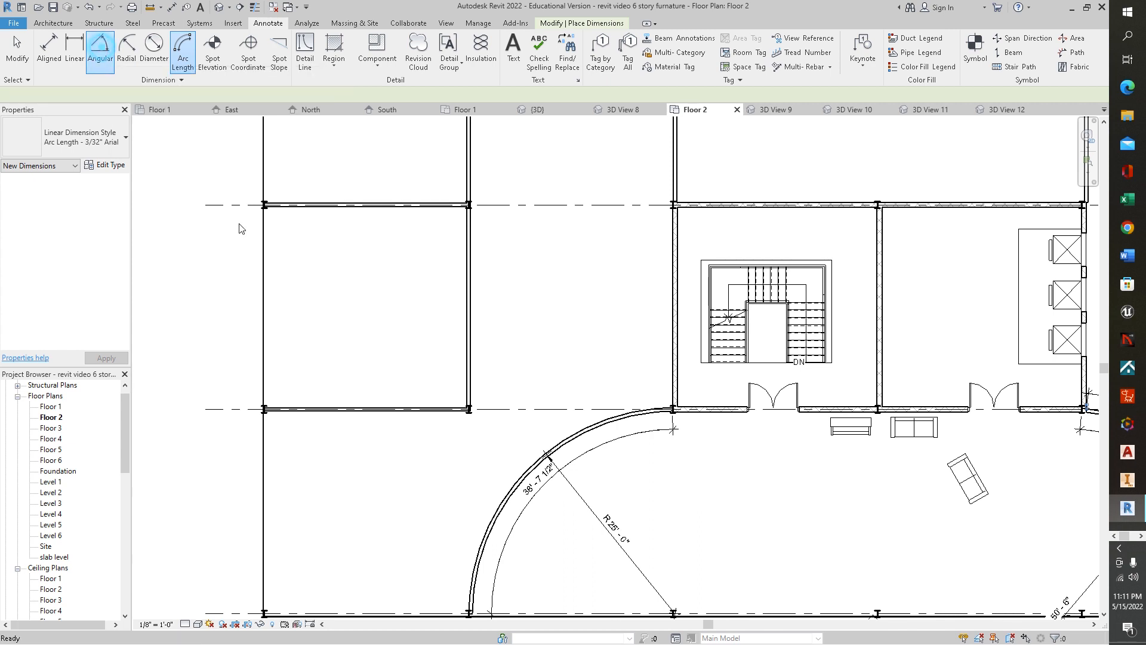
left_click(436, 407)
left_click(431, 374)
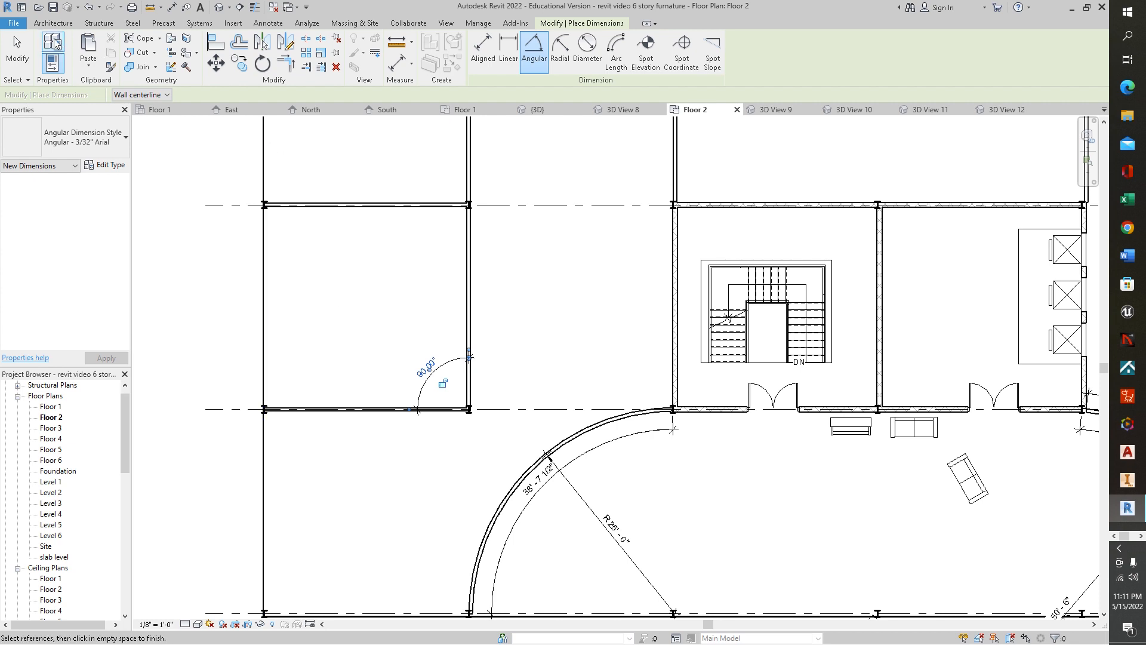
- Draw a zigzag chain of Interior 5" Partition walls starting from the top end of the left curved wall
left_click(42, 24)
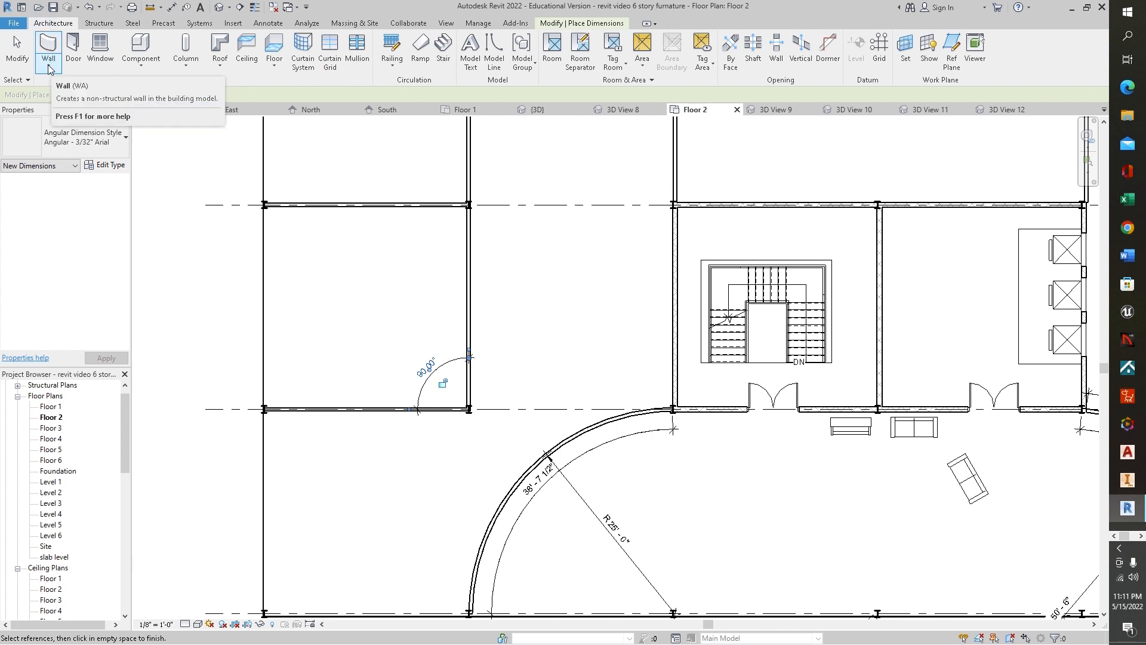
left_click(48, 65)
left_click(64, 88)
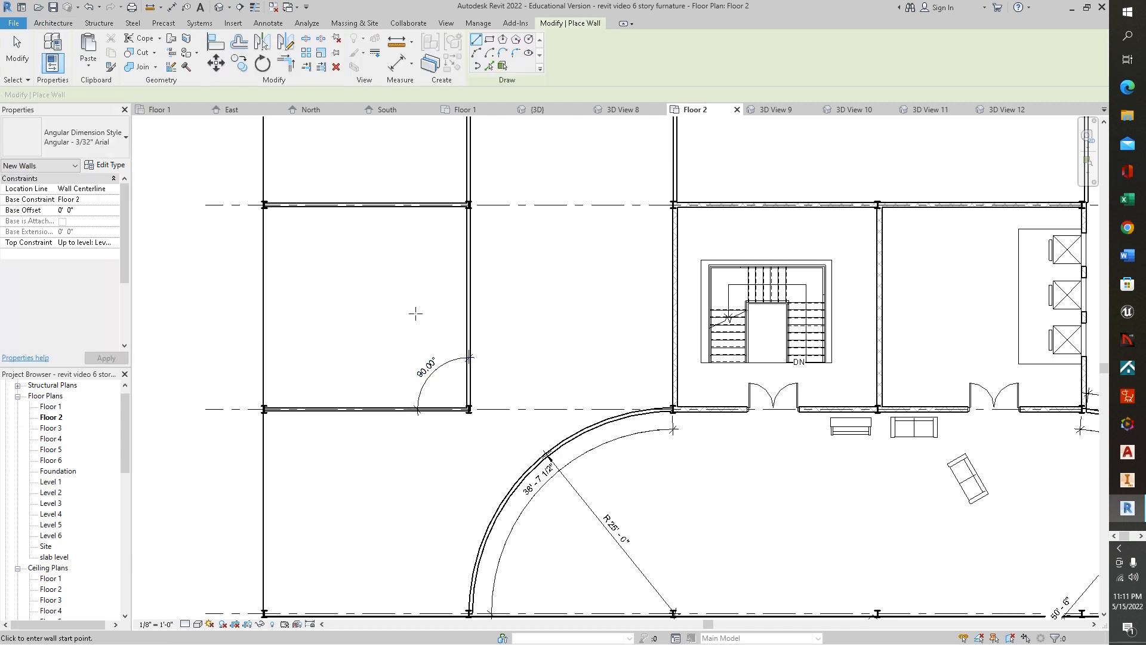
left_click(673, 410)
left_click(572, 282)
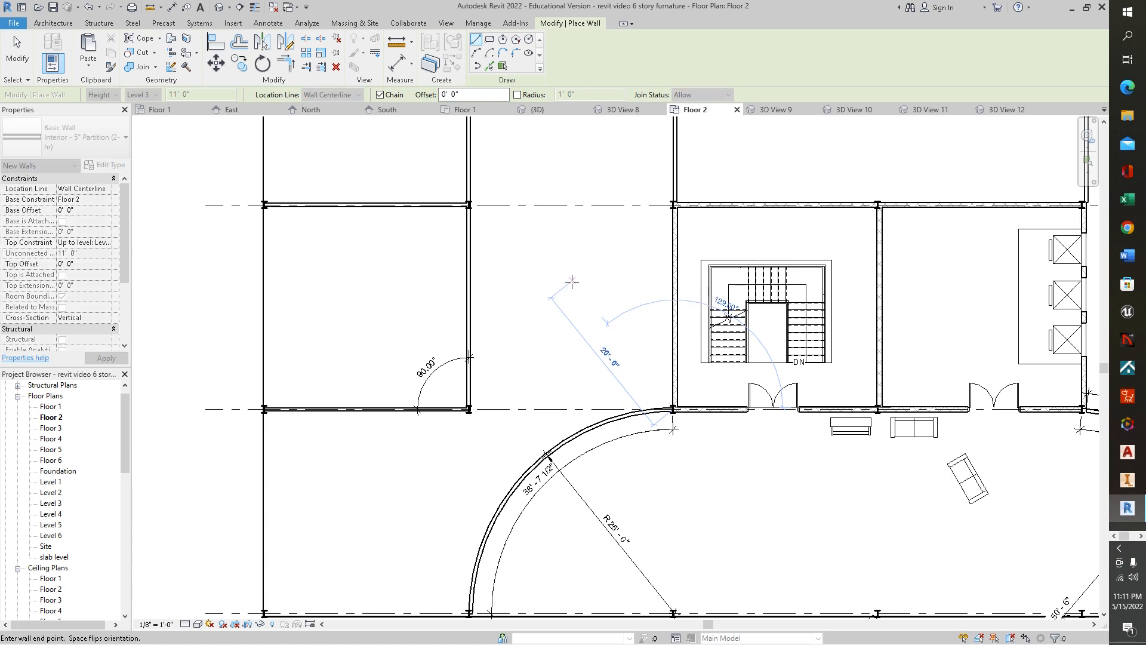
left_click(554, 314)
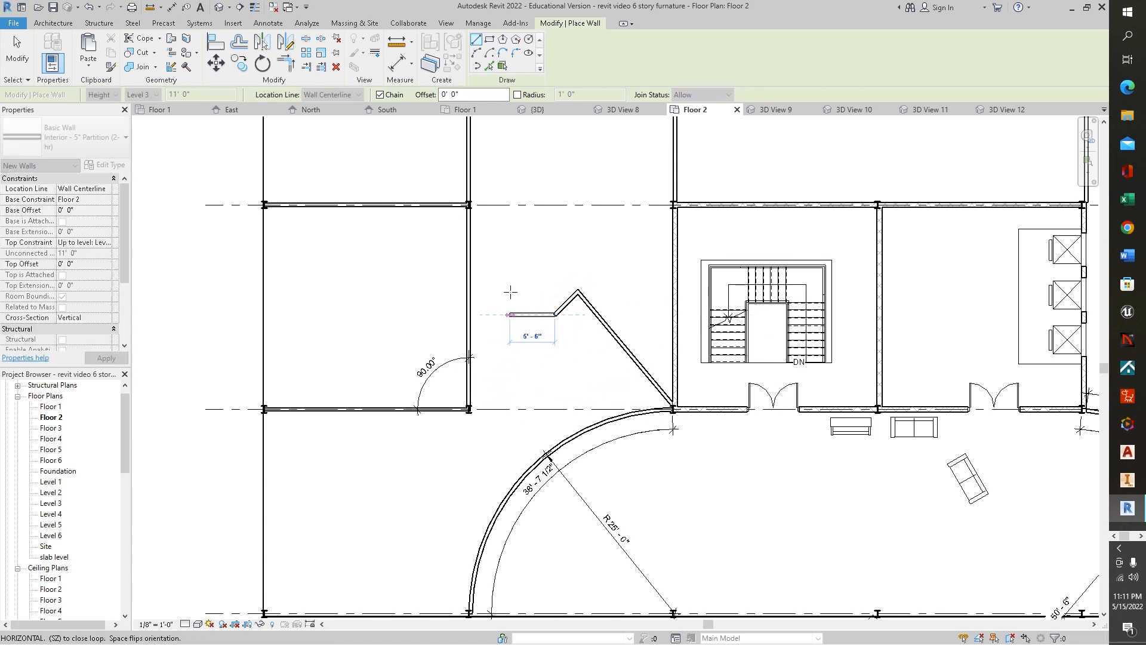
left_click(516, 267)
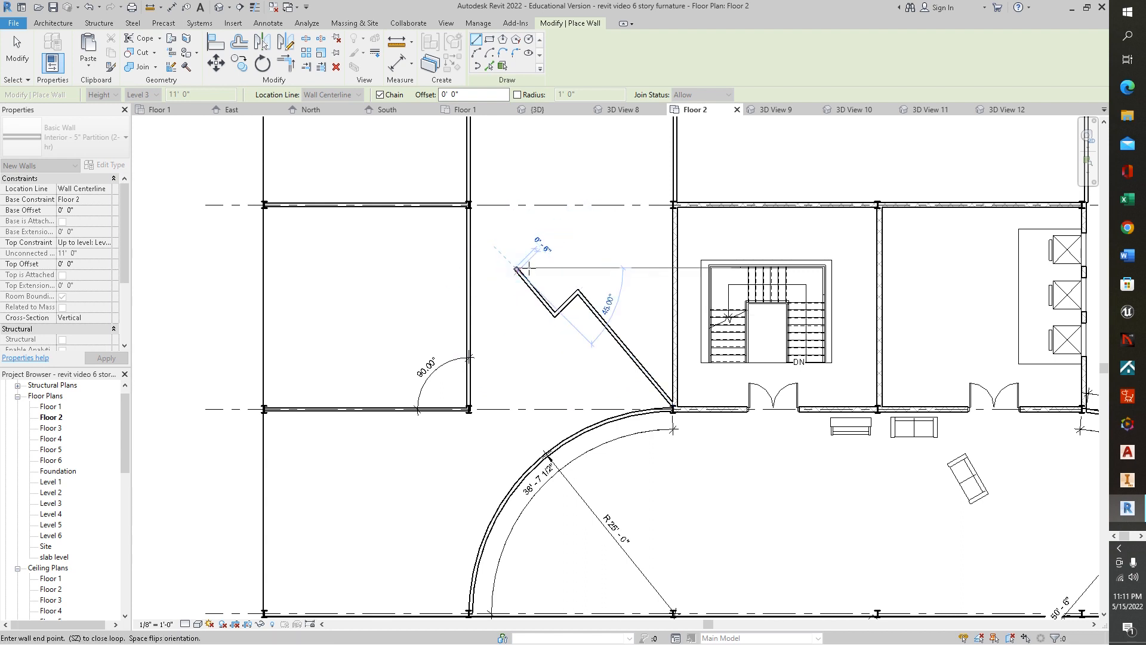
left_click(568, 251)
right_click(590, 237)
left_click(613, 238)
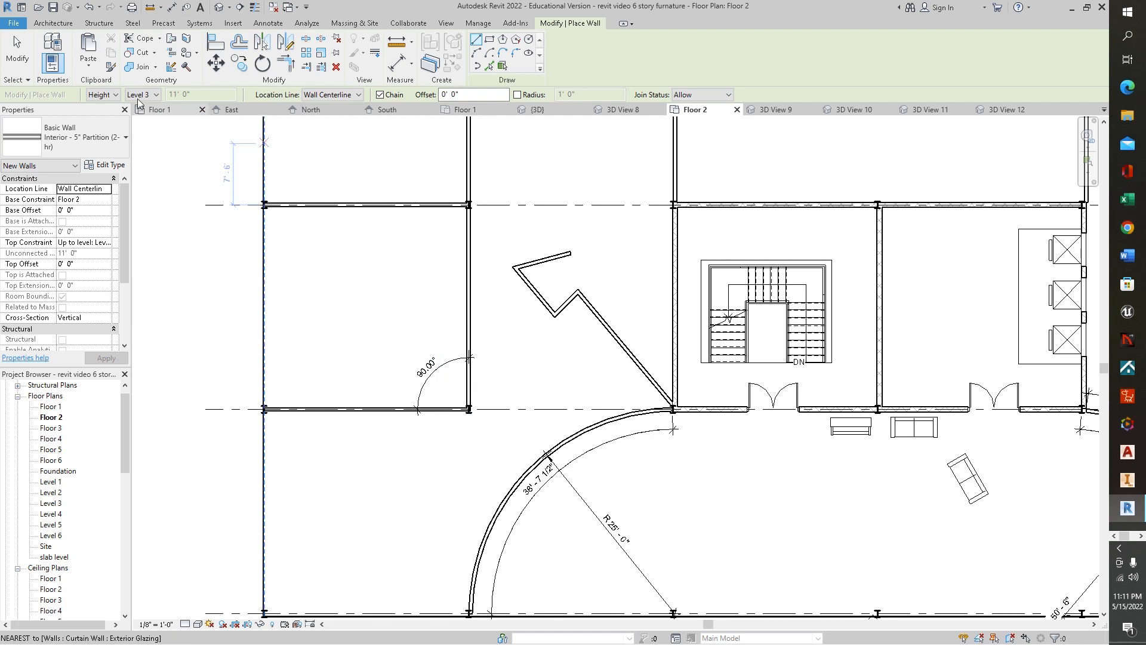
- Add an angular dimension between the first zigzag wall segment and the adjacent vertical wall
left_click(268, 23)
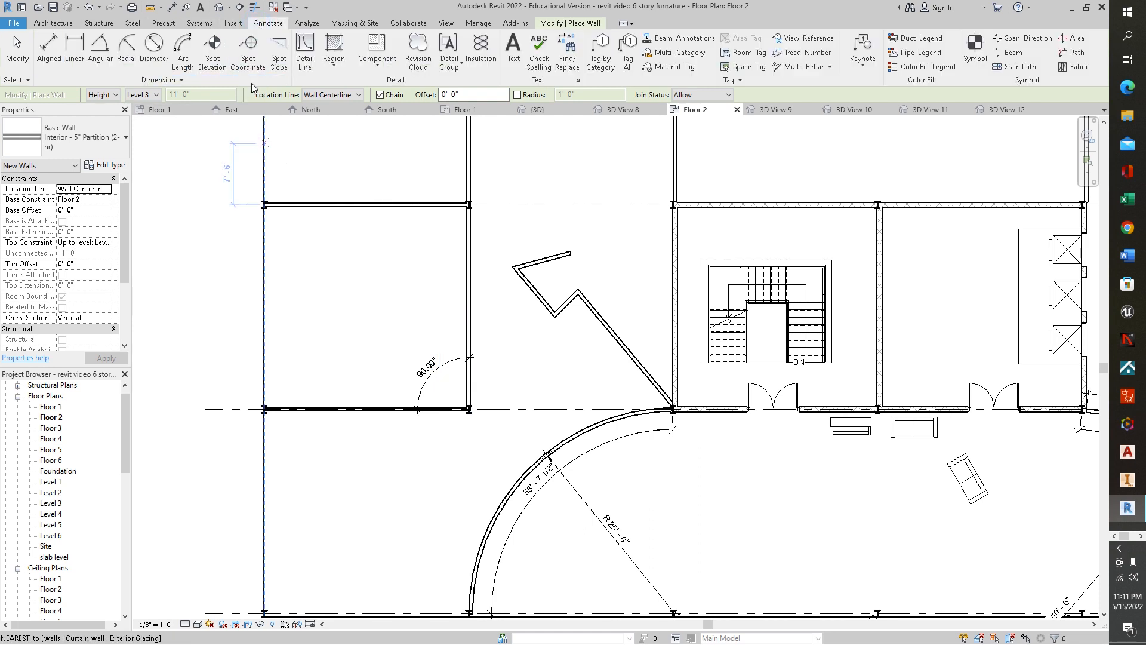
left_click(99, 51)
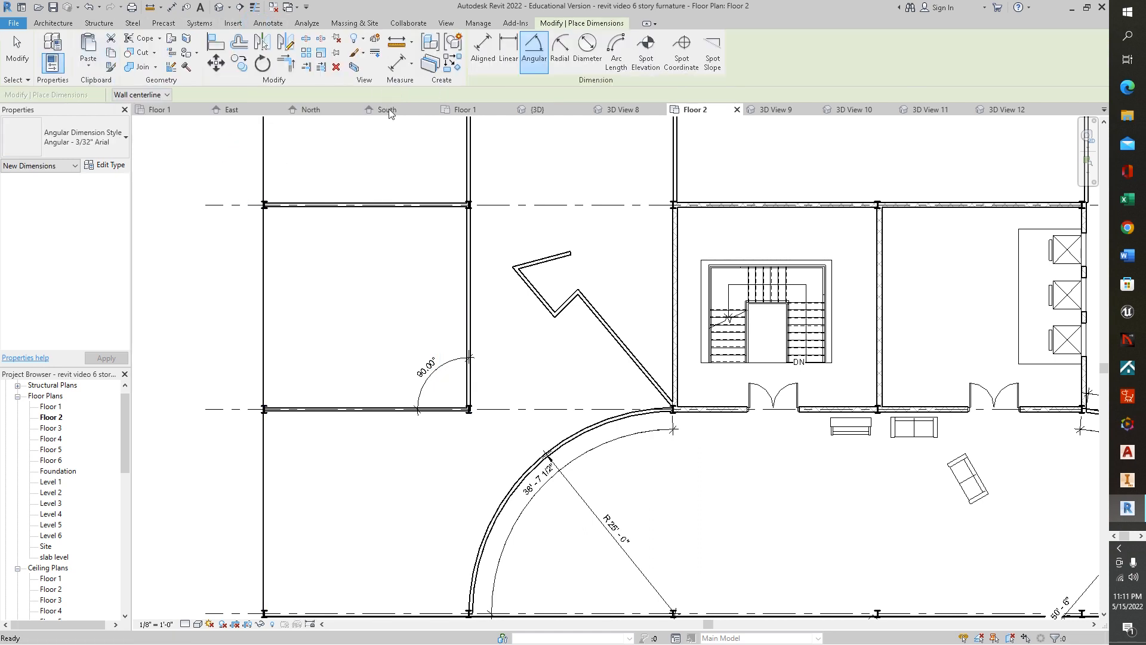
left_click(636, 360)
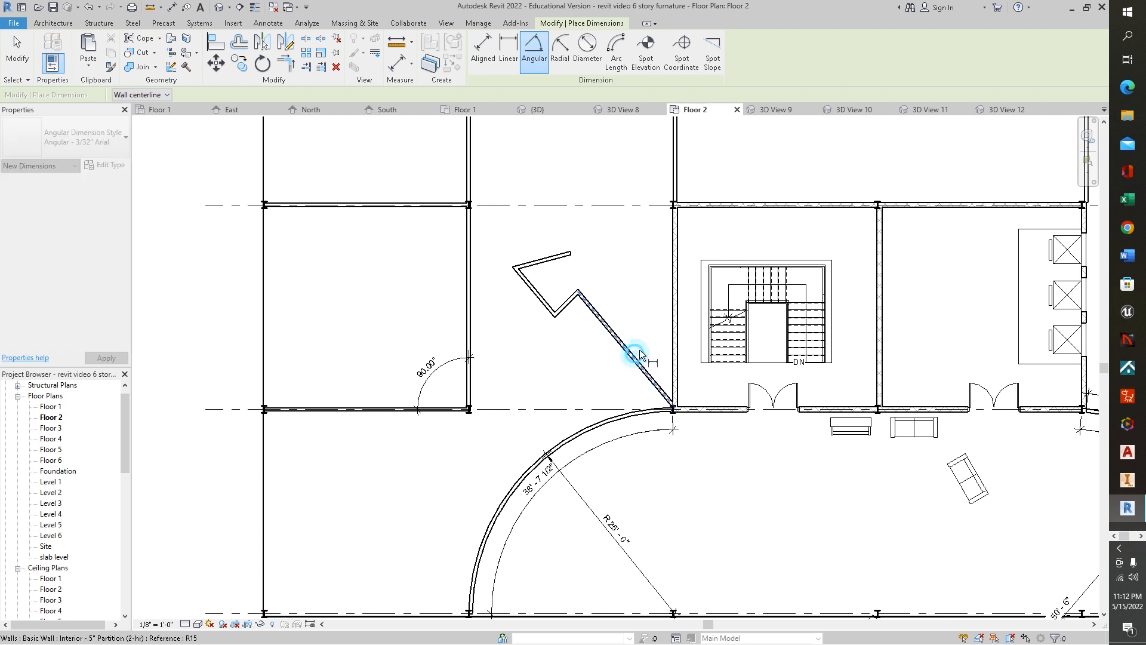
left_click(677, 346)
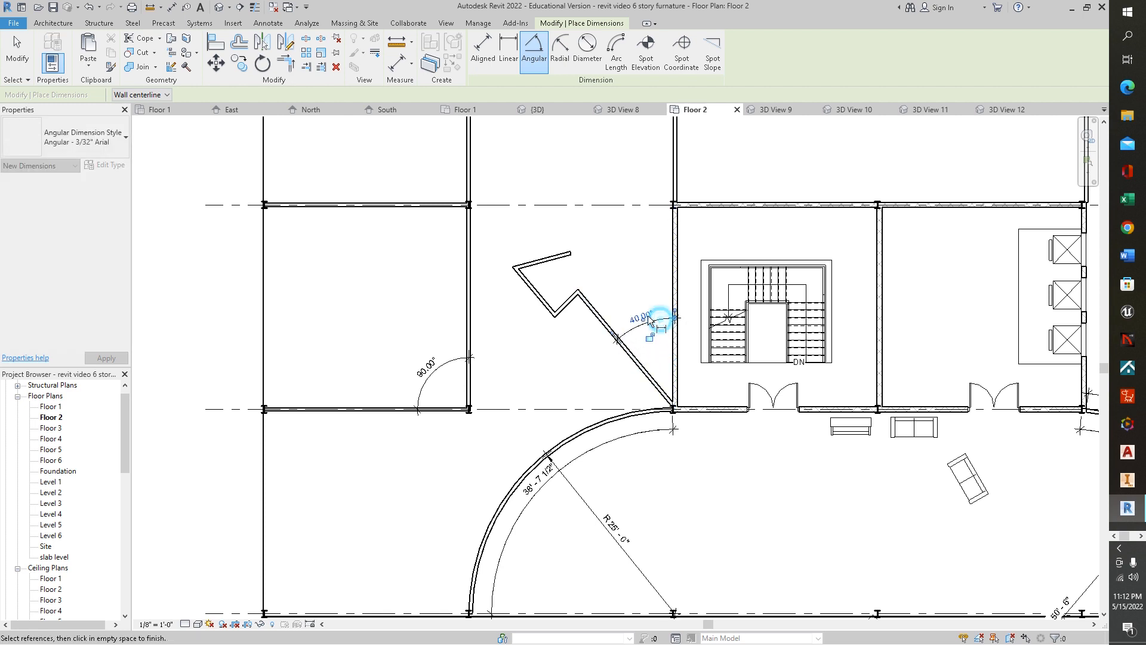
left_click(655, 319)
- Add an angular dimension between the first and second zigzag wall segments
left_click(587, 305)
left_click(567, 305)
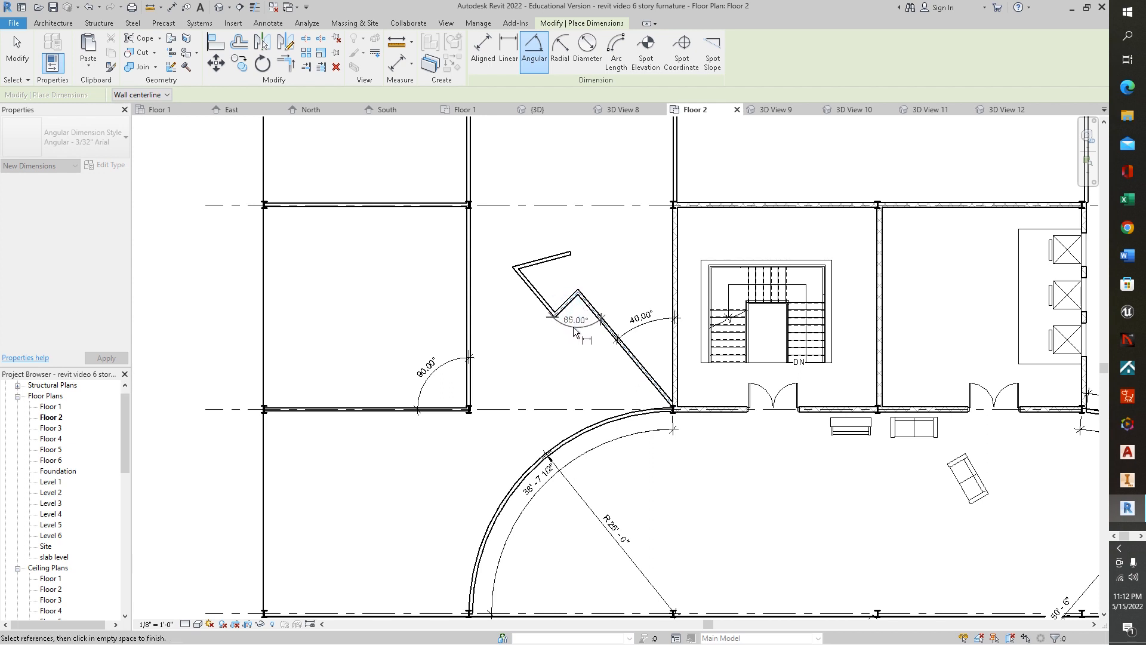
left_click(570, 343)
- Add angular dimensions between the remaining zigzag wall segments at their upper bends
left_click(561, 306)
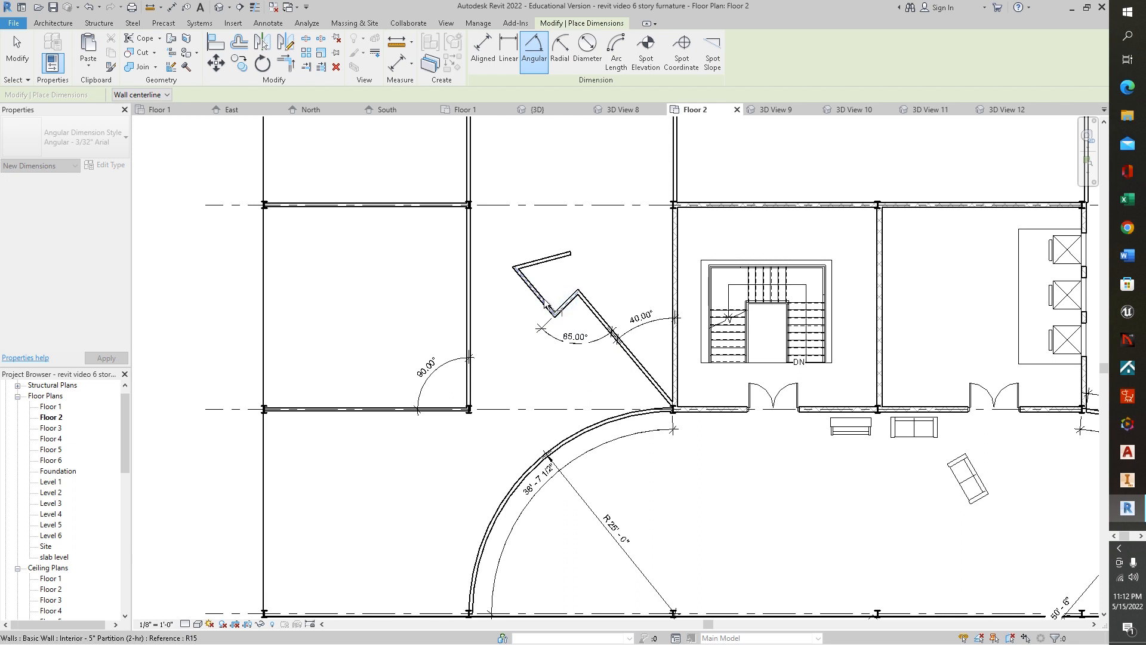
left_click(544, 300)
left_click(548, 294)
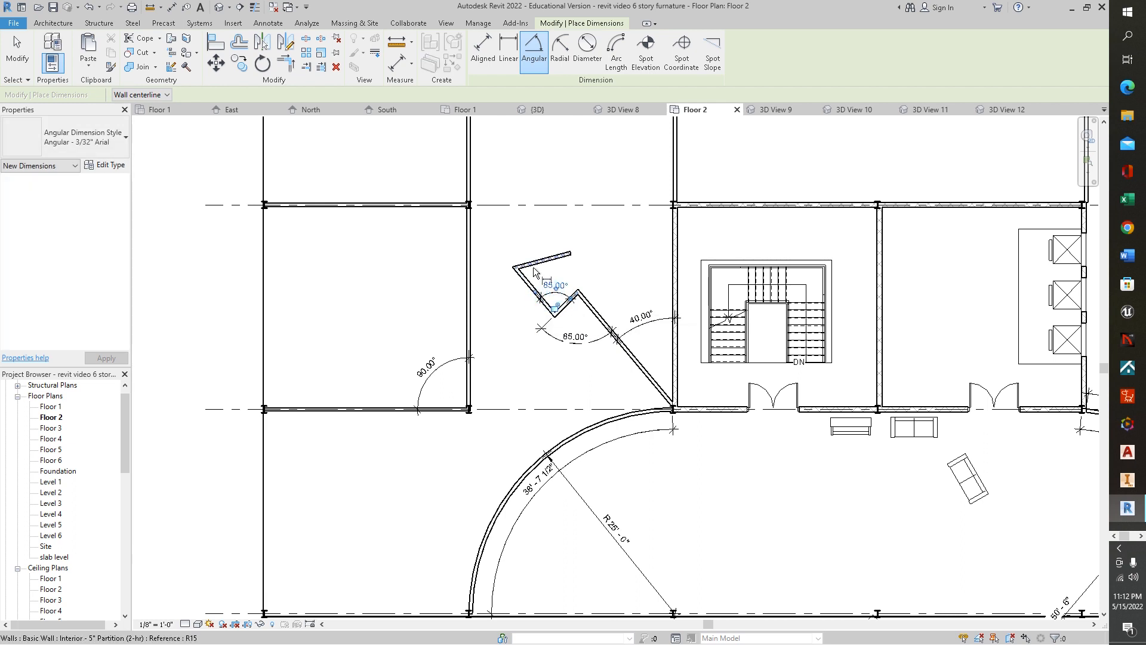
left_click(525, 282)
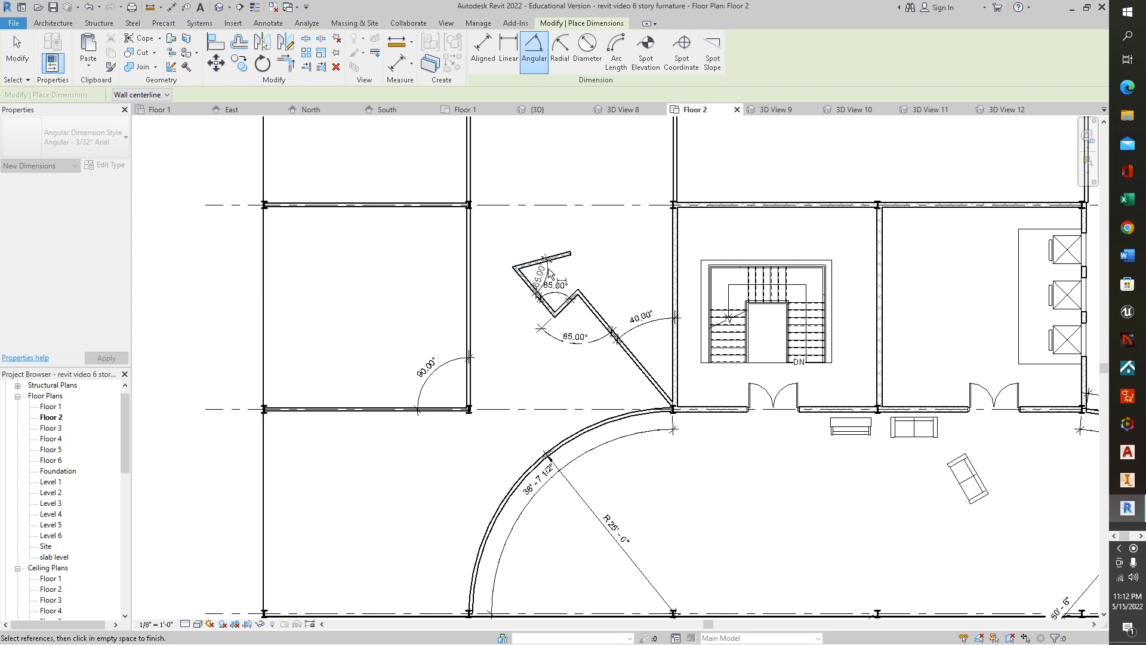
left_click(549, 274)
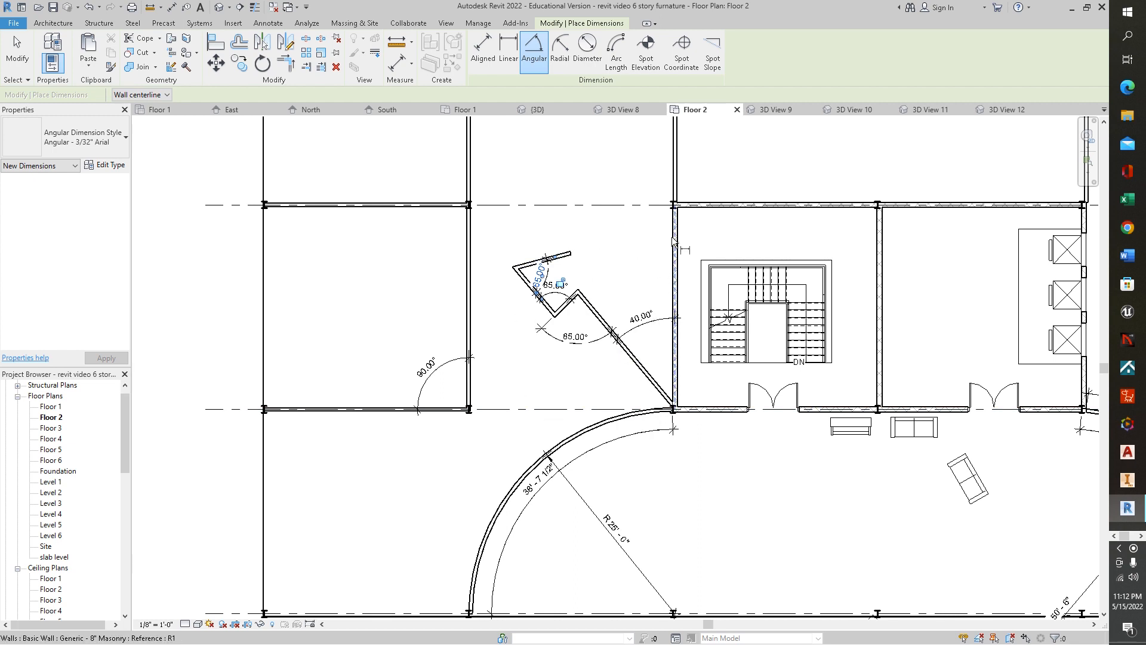
- Add an angular dimension between the entrance's top wall and the angled sofa
scroll(711, 475, "down", 2)
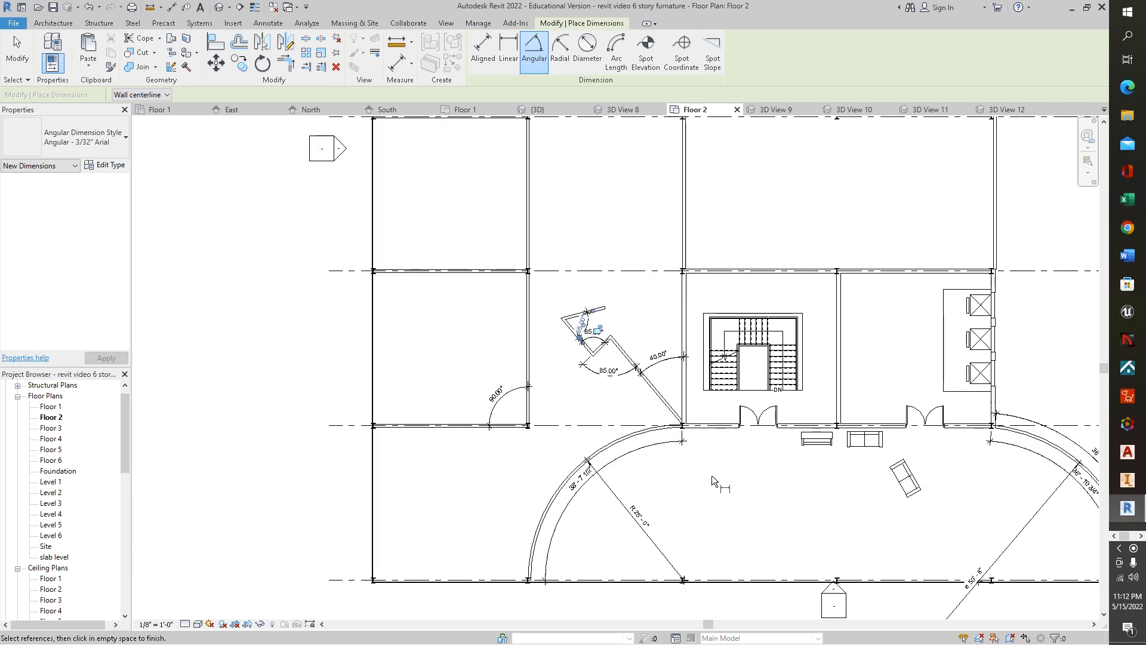
middle_click_drag(793, 495, 544, 349)
scroll(652, 332, "up", 2)
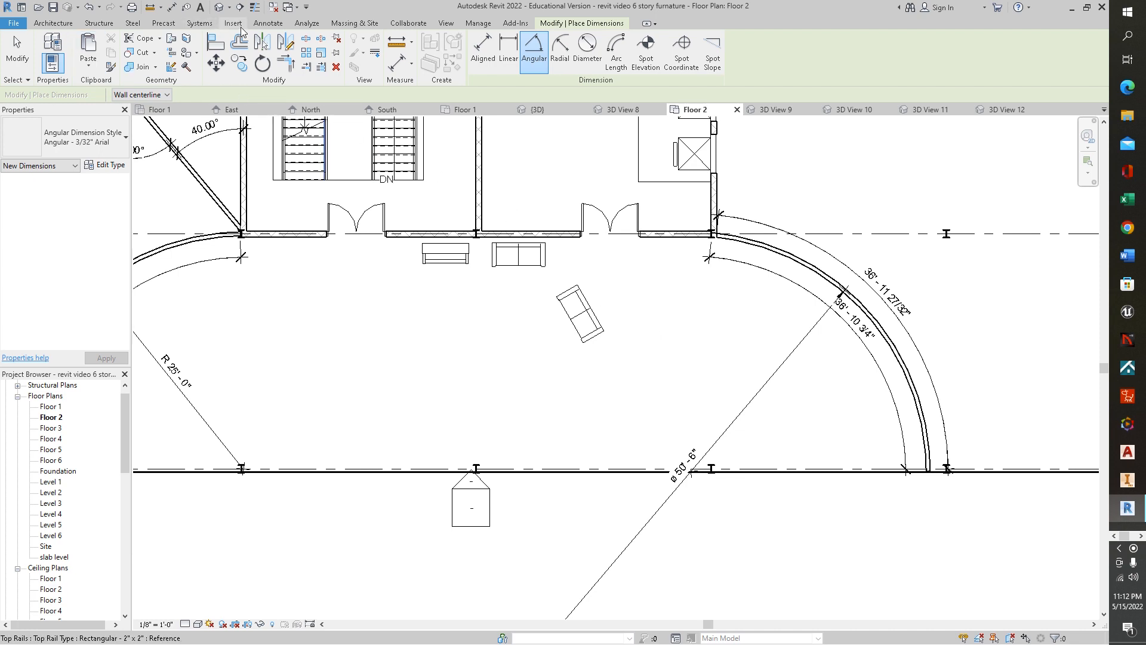
left_click(268, 23)
left_click(98, 54)
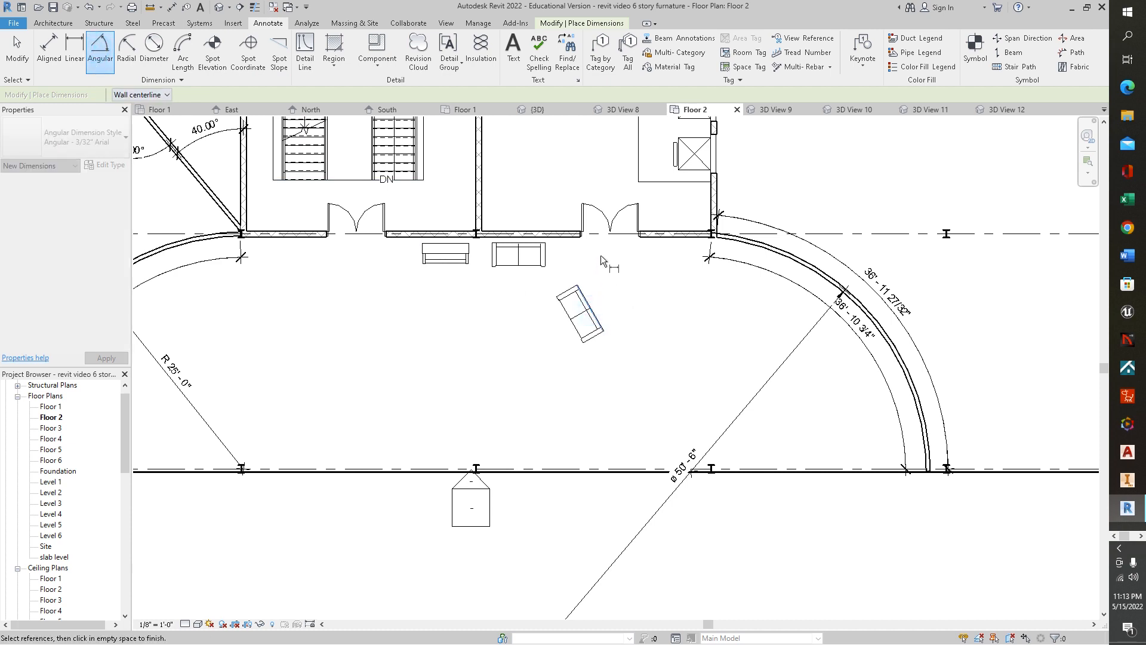
left_click(650, 237)
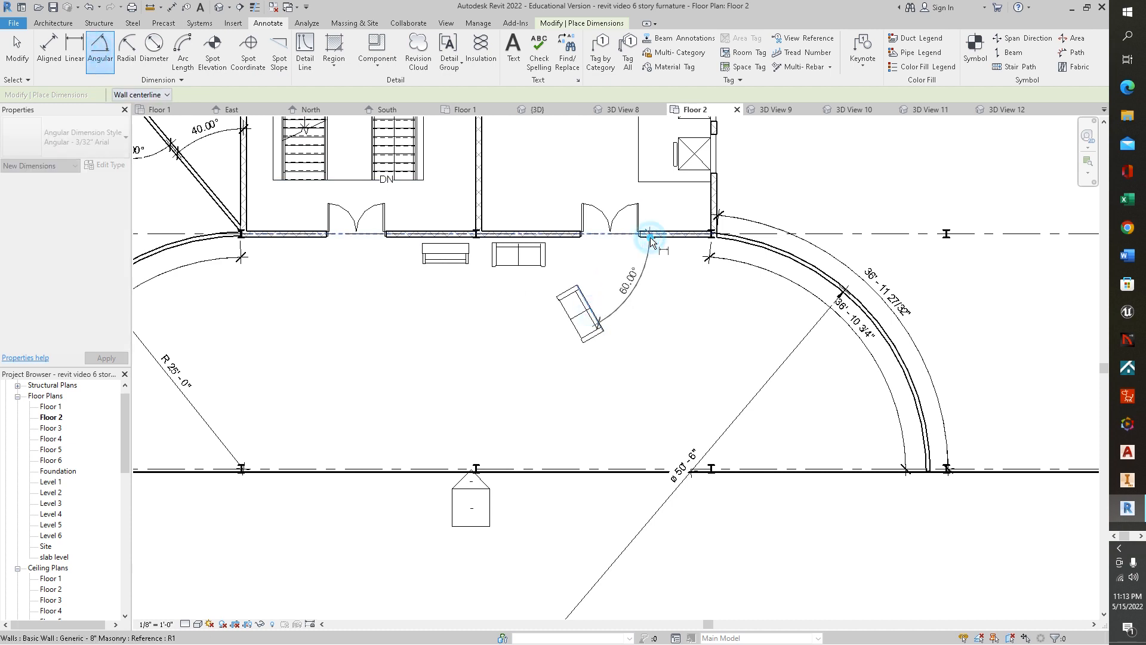
left_click(656, 246)
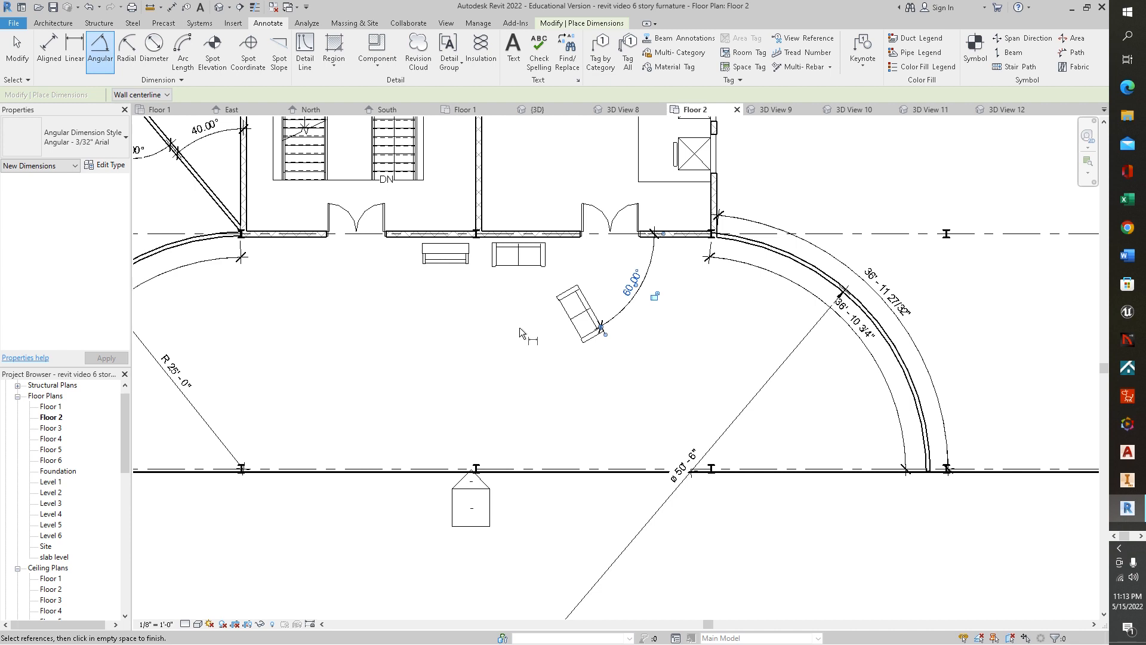
left_click(52, 47)
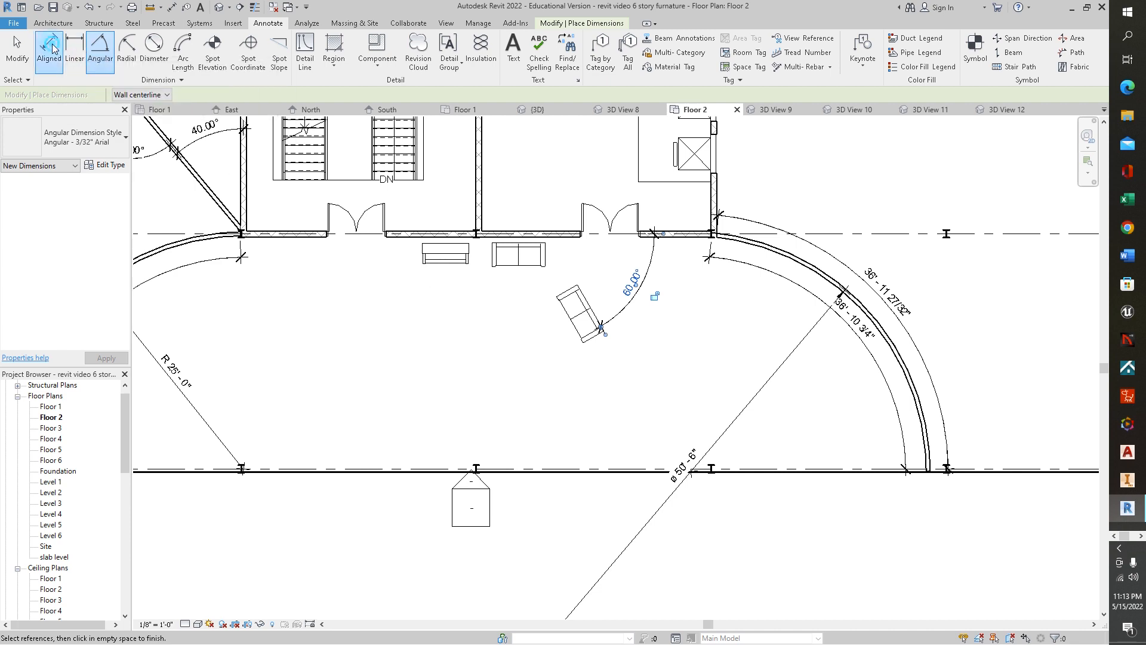
left_click(575, 239)
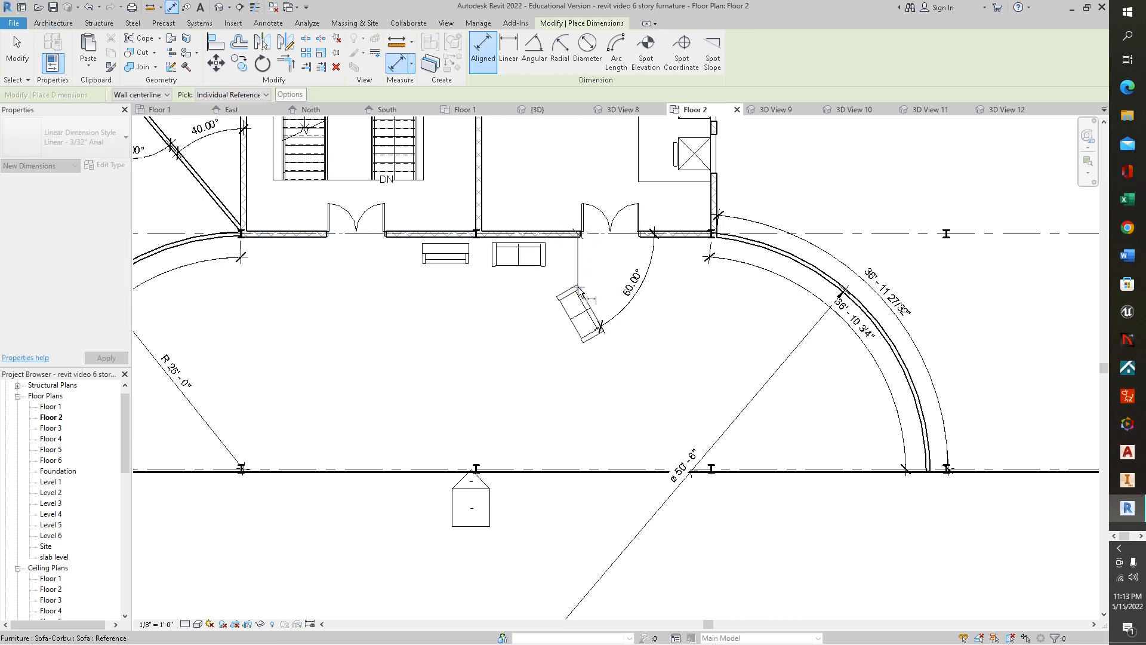
key("Escape")
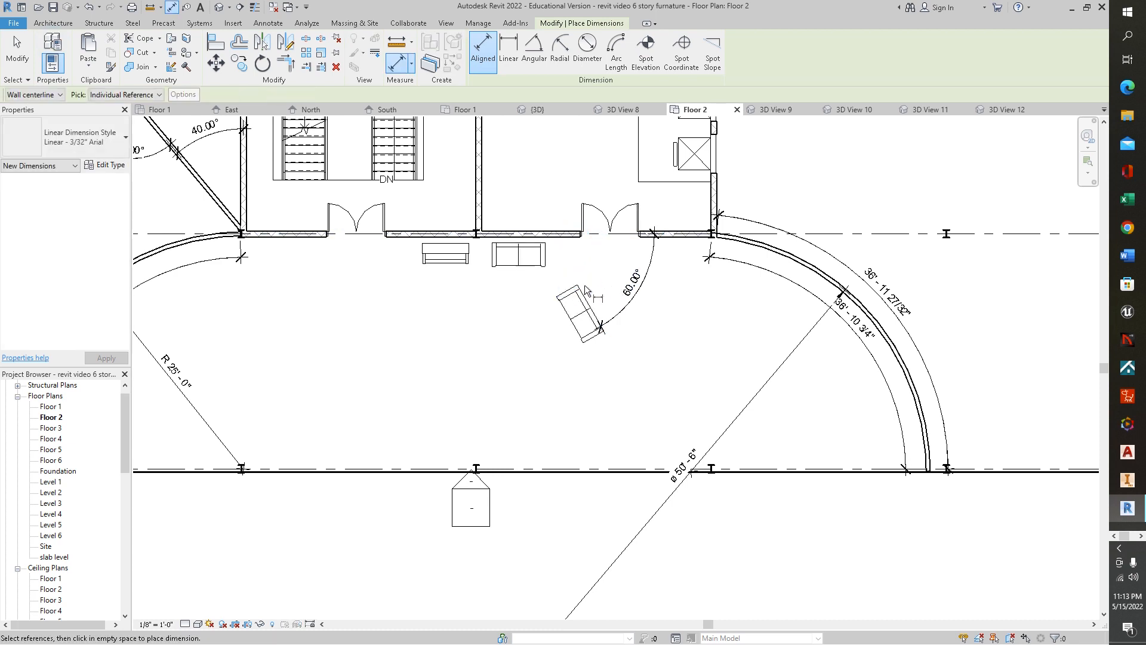
left_click(578, 293)
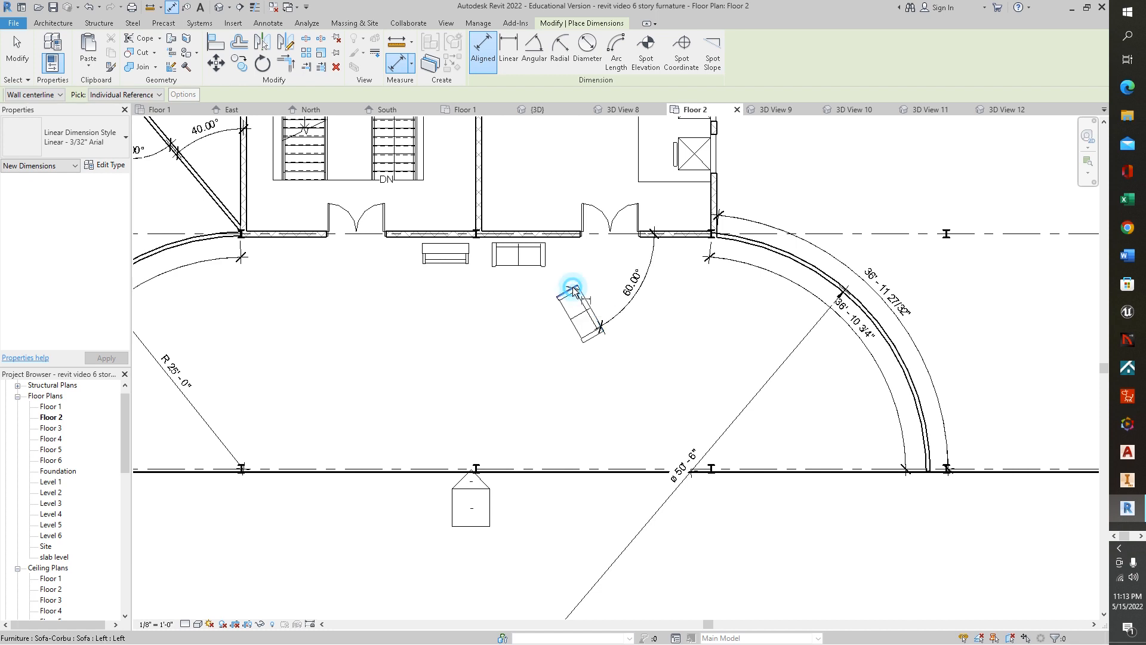
left_click(568, 234)
left_click(569, 233)
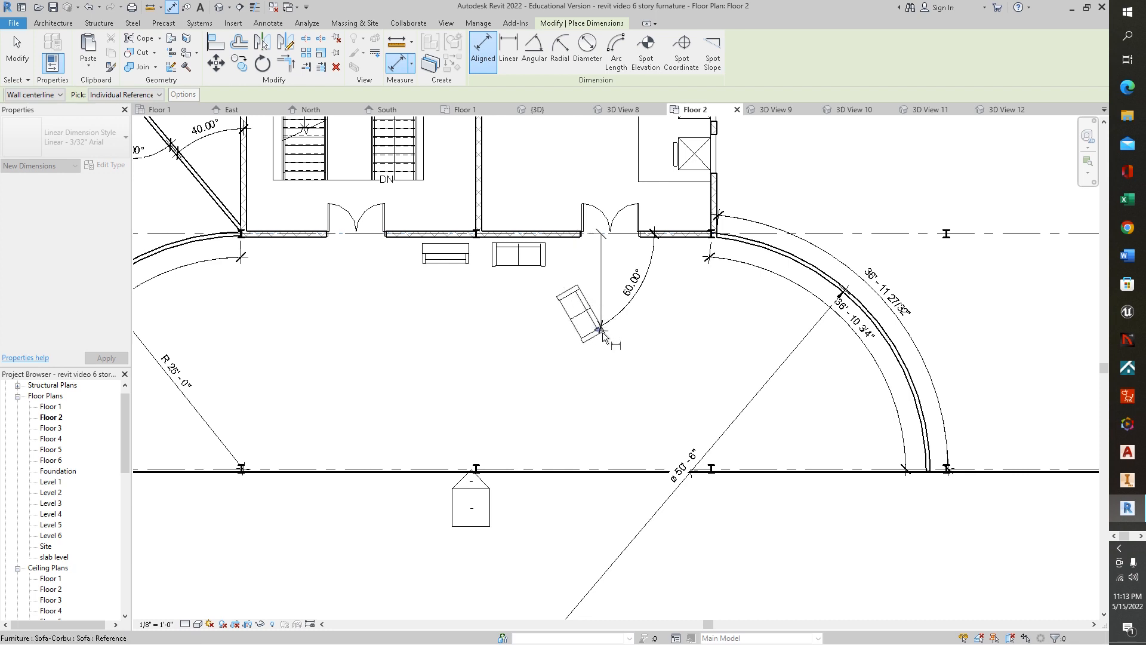
key("Escape")
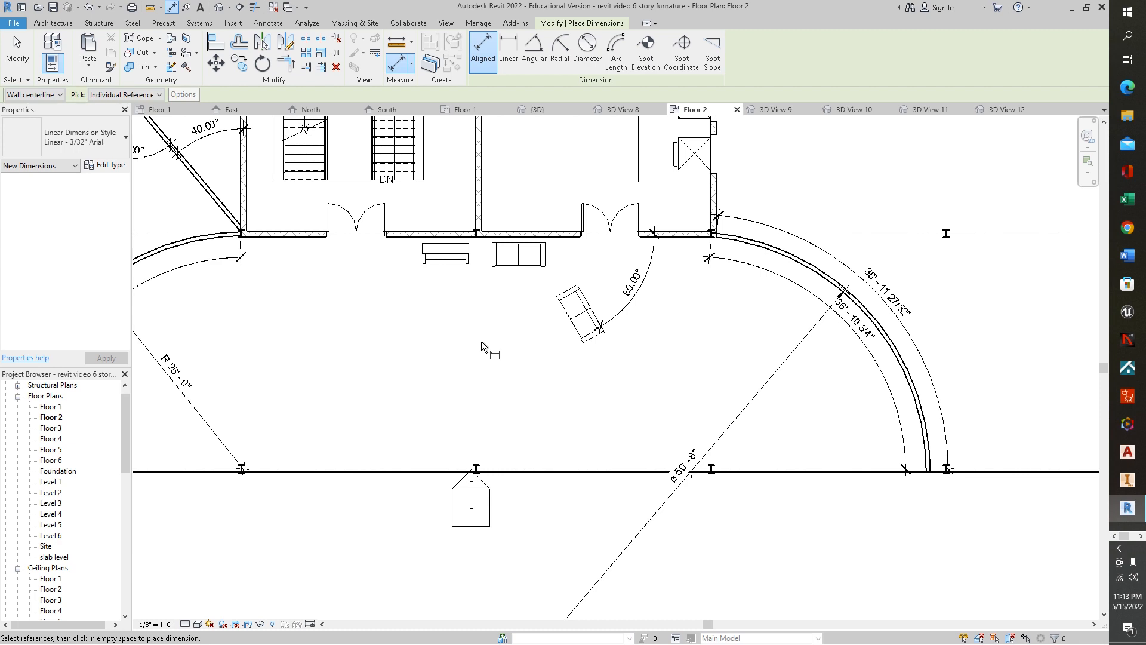
- Add a chained aligned dimension along the wall beside the elevator shaft, from its top wall to the corridor wall
scroll(601, 328, "down", 6)
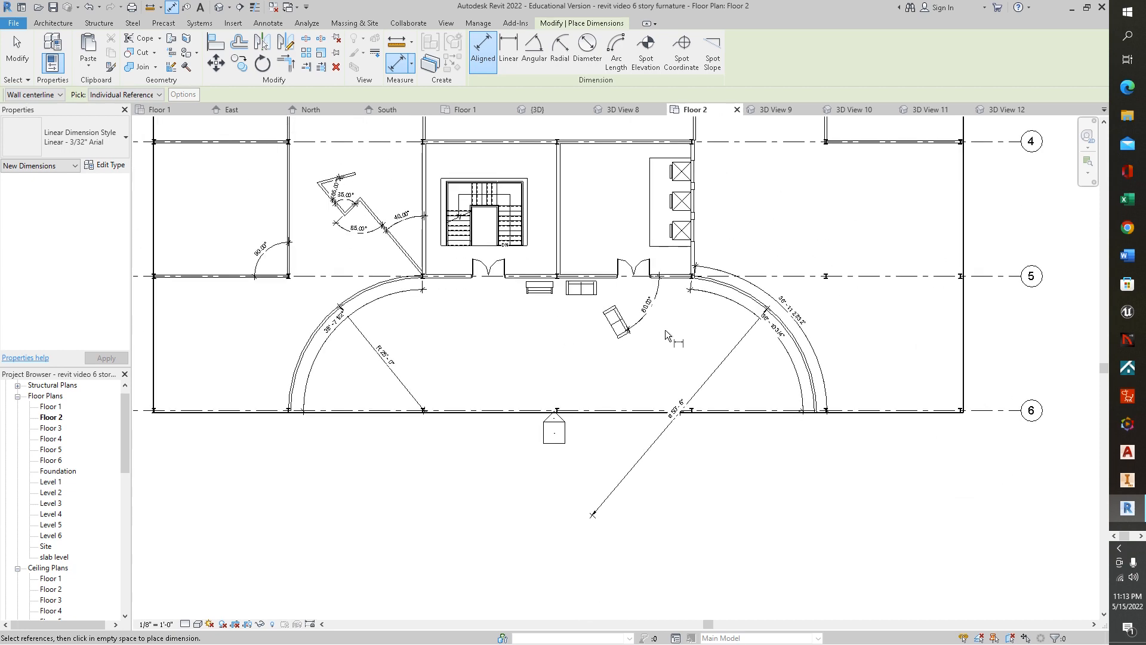
middle_click_drag(630, 252, 687, 434)
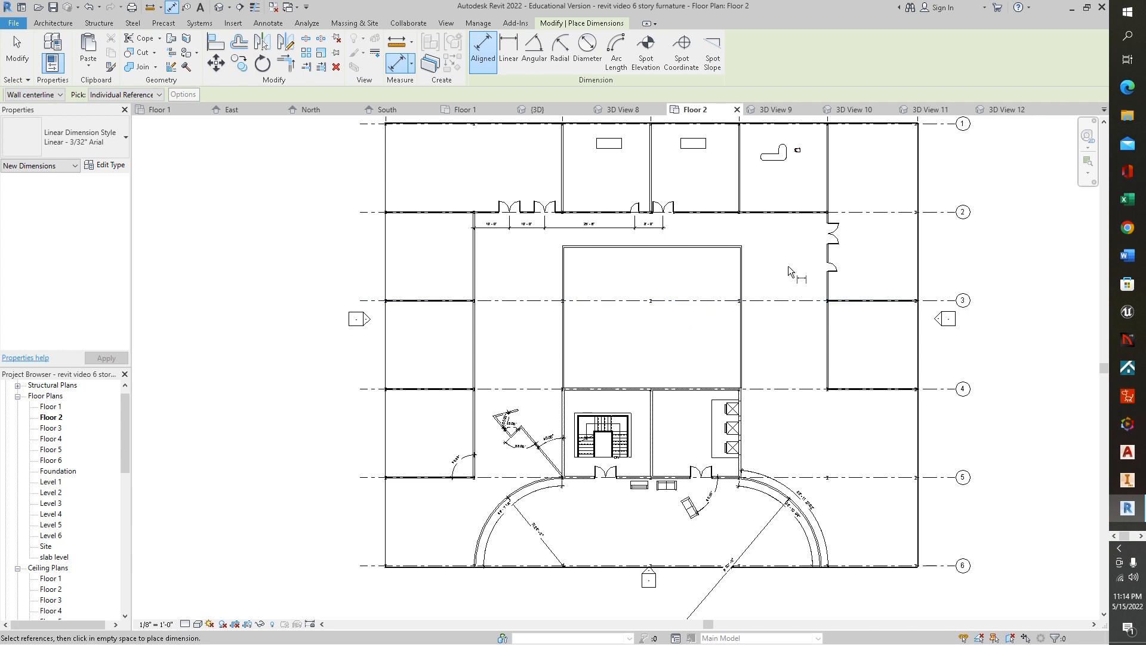
middle_click_drag(785, 200, 852, 218)
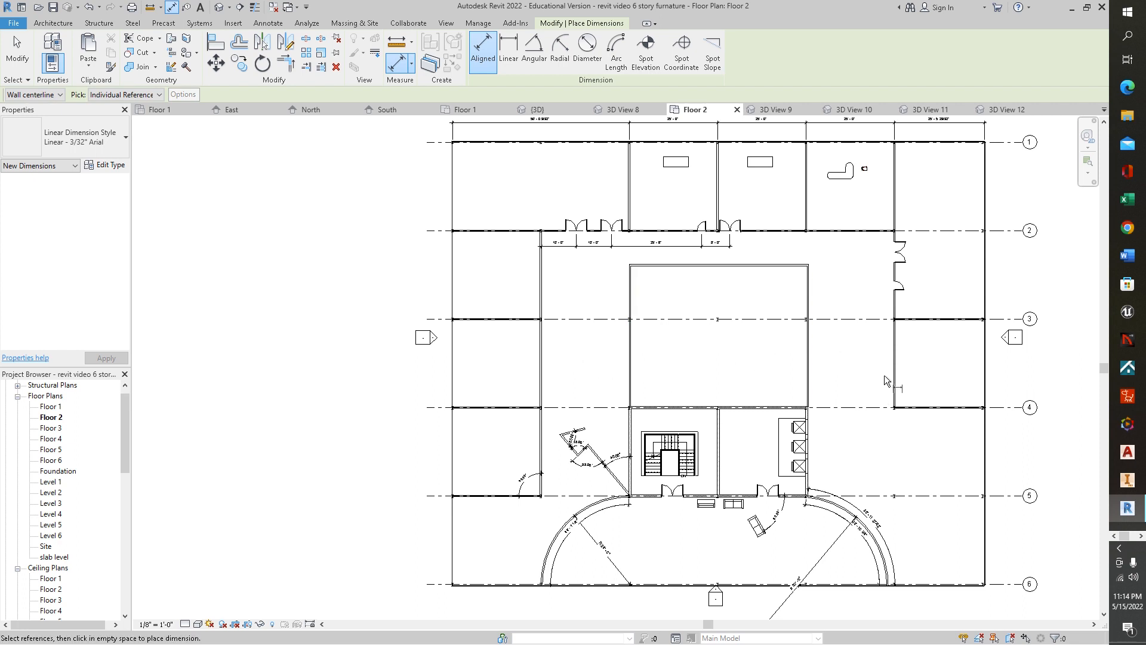
middle_click_drag(868, 401, 749, 423)
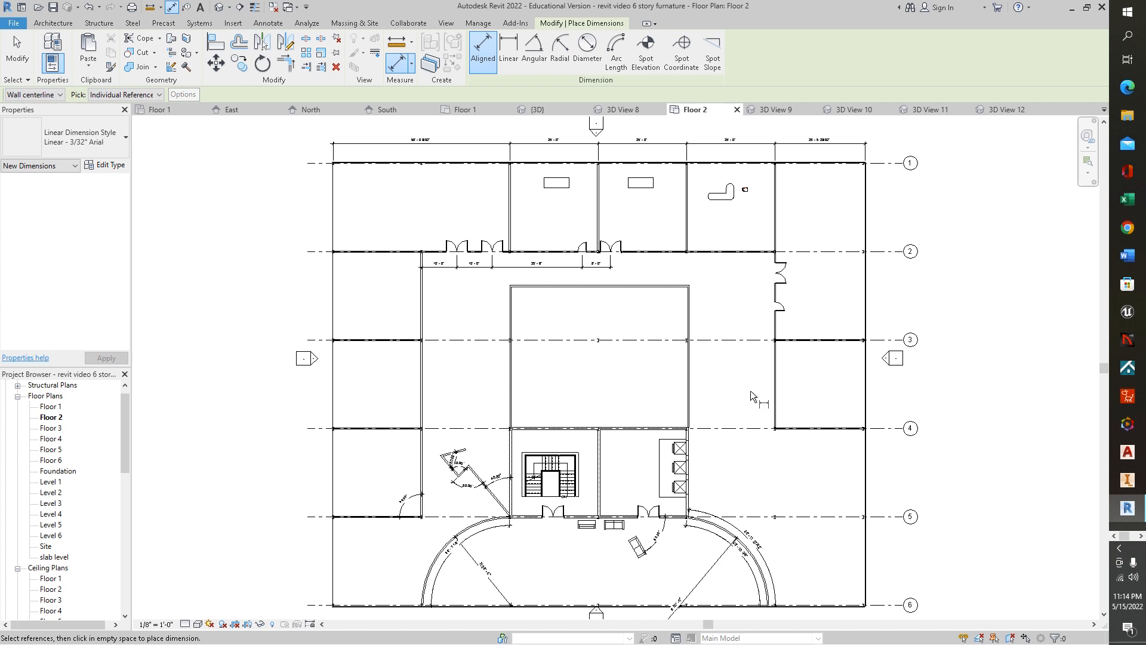
scroll(707, 467, "up", 4)
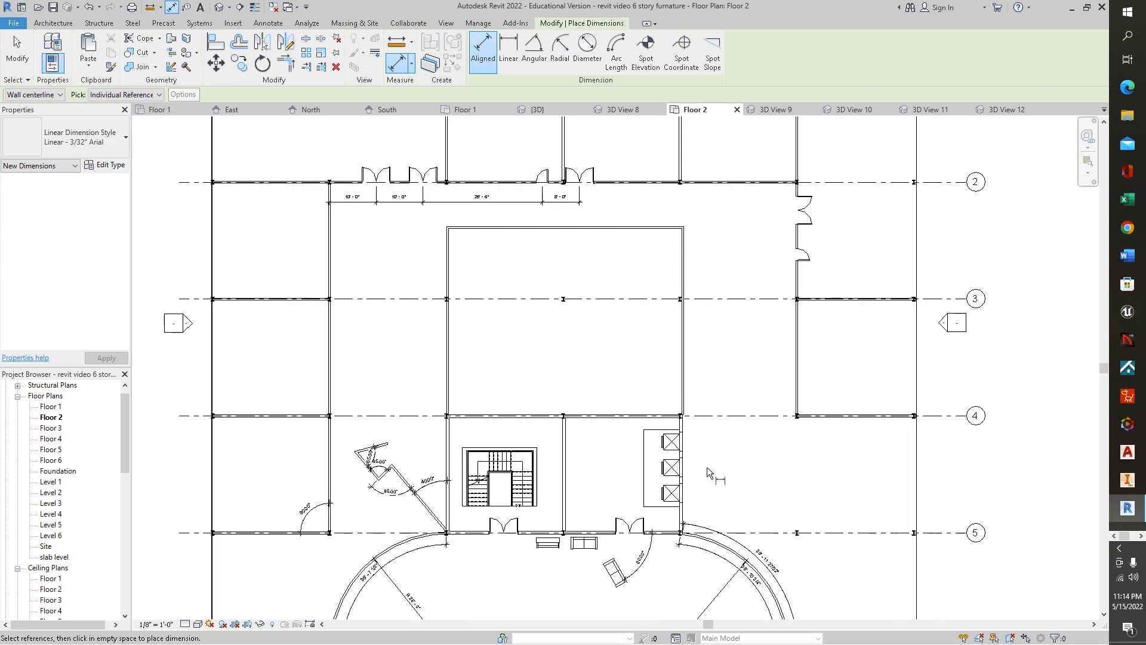
left_click(268, 23)
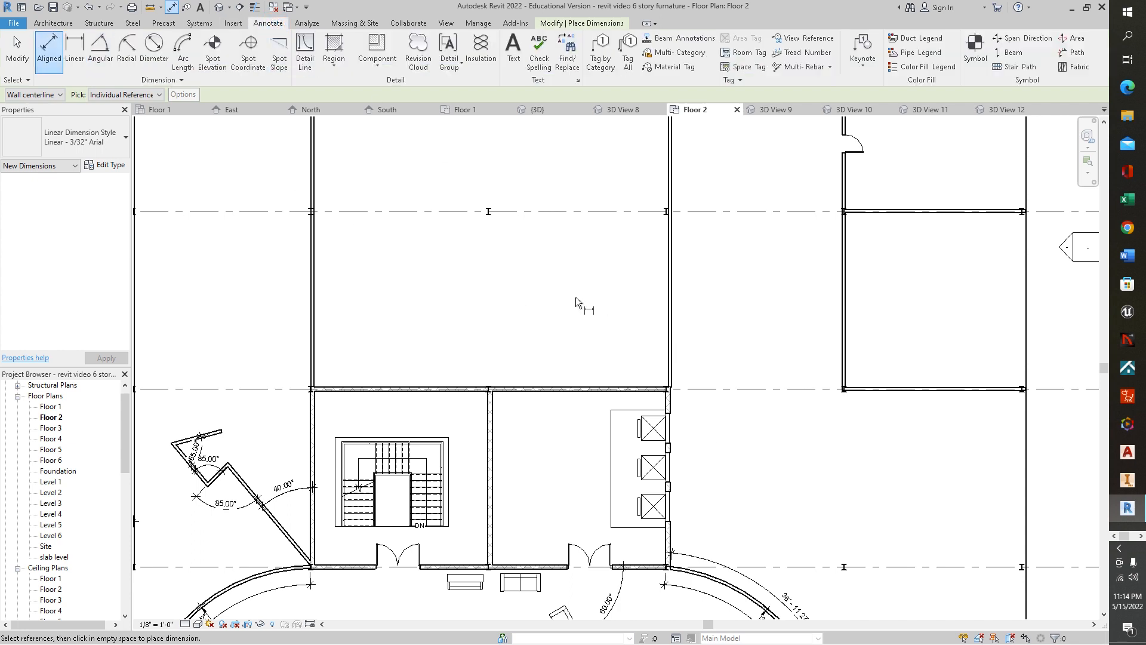
left_click(671, 390)
left_click(675, 429)
left_click(673, 469)
left_click(671, 506)
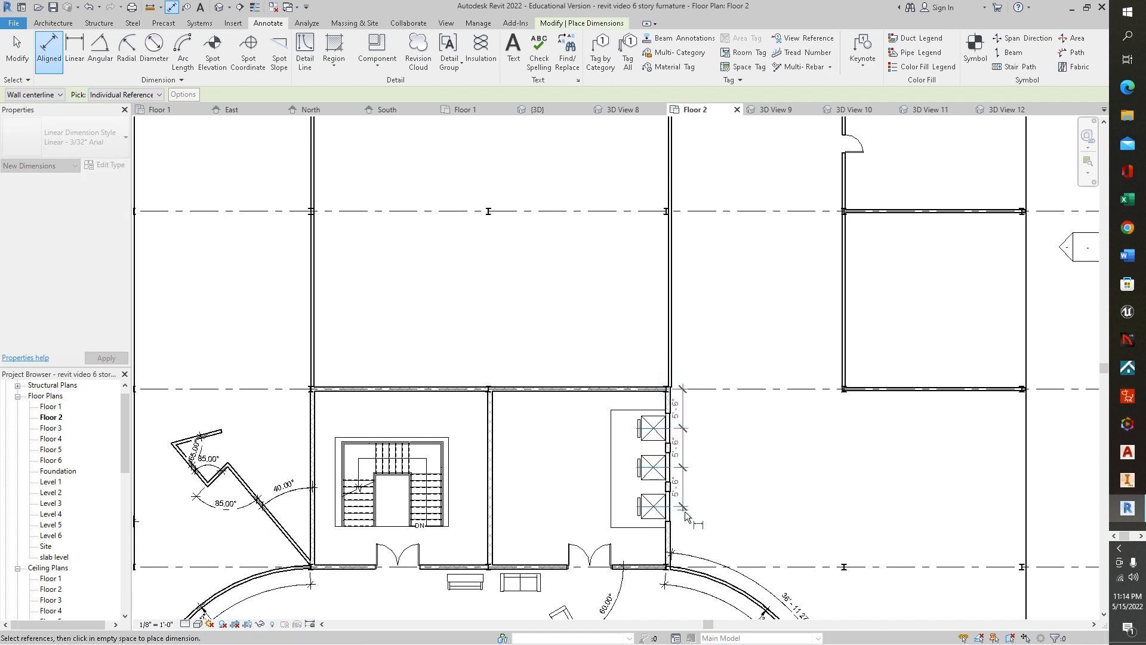
left_click(670, 566)
left_click(733, 567)
left_click(754, 477)
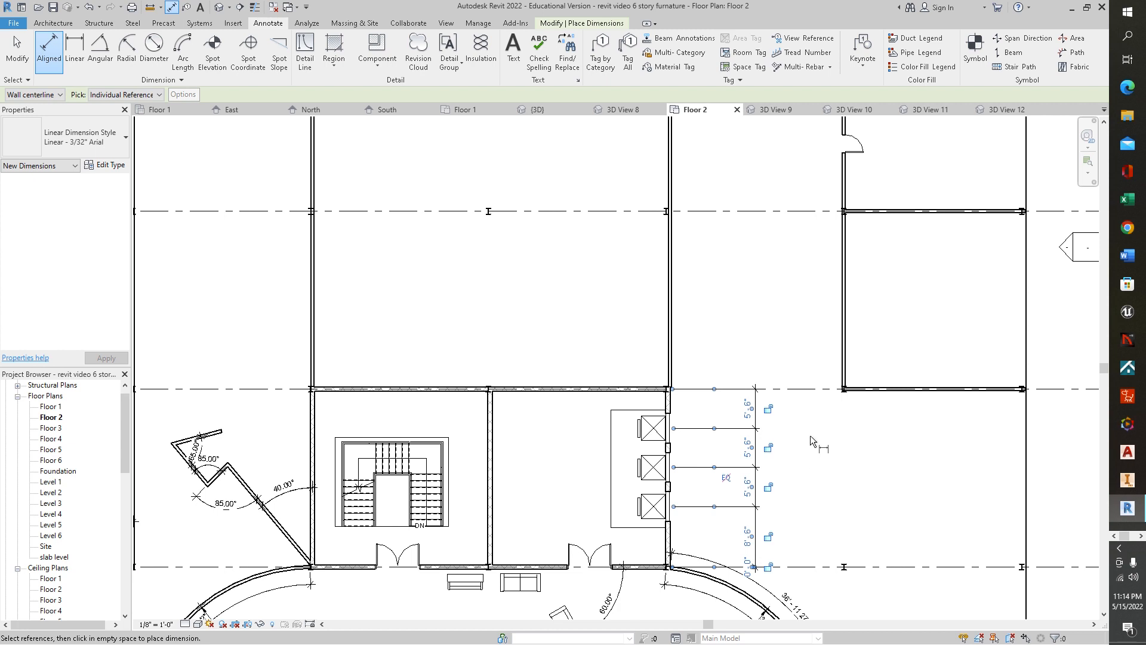
- Add a chained aligned dimension along the right corridor wall from grid 2 to grid 4, through both door openings
middle_click_drag(926, 470, 877, 604)
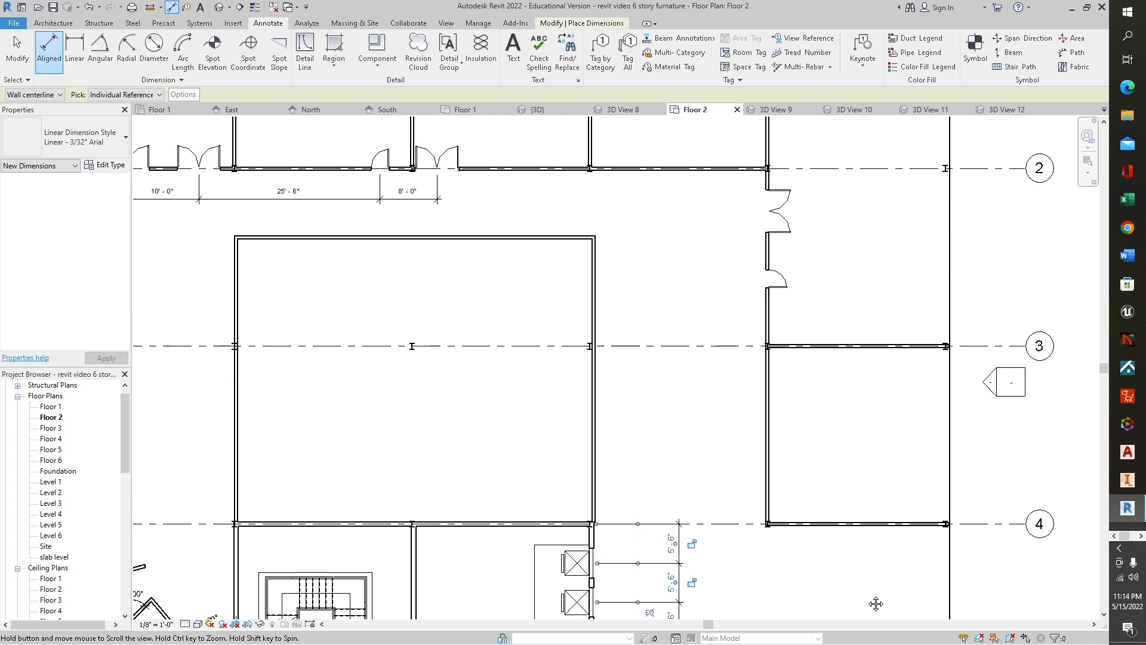
left_click(761, 169)
left_click(767, 213)
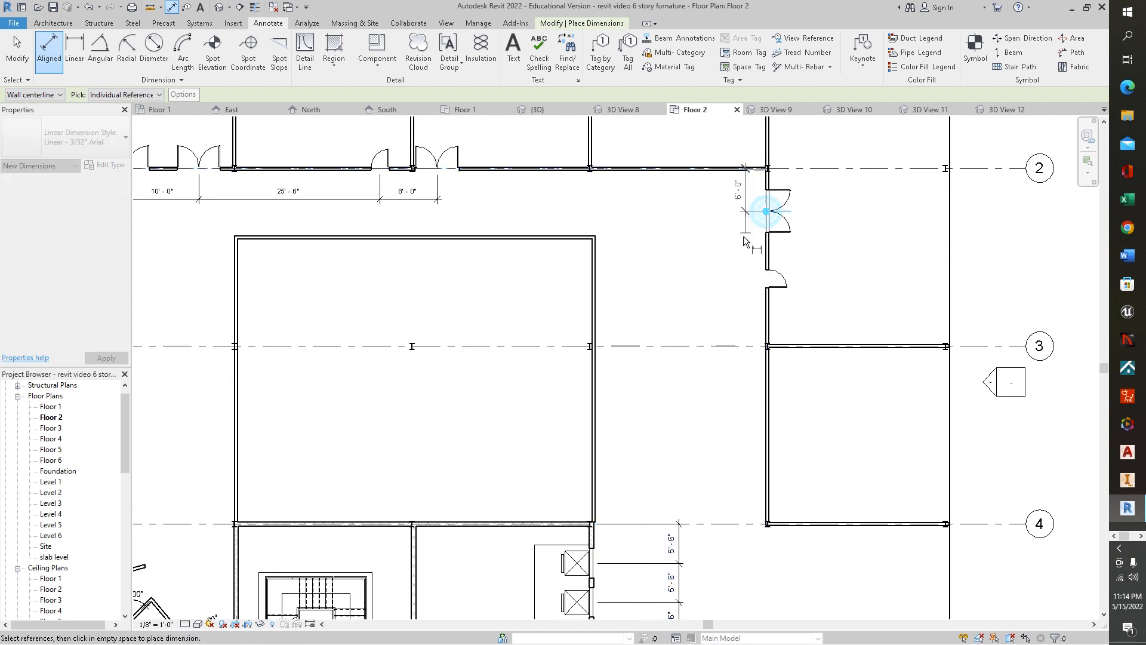
left_click(764, 281)
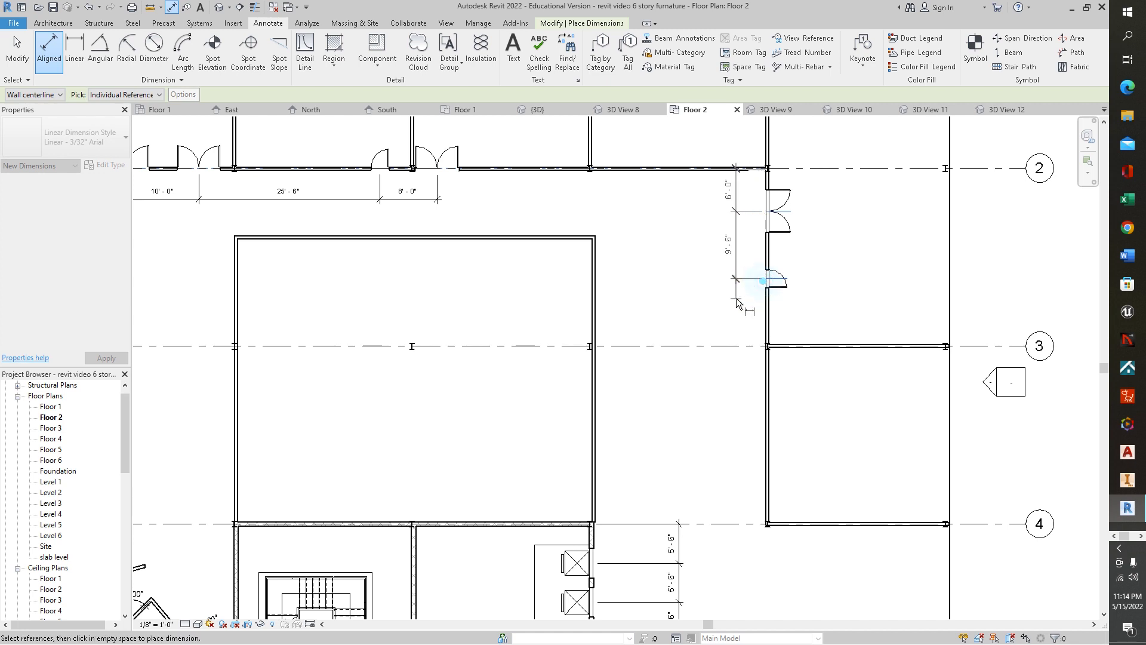
left_click(764, 347)
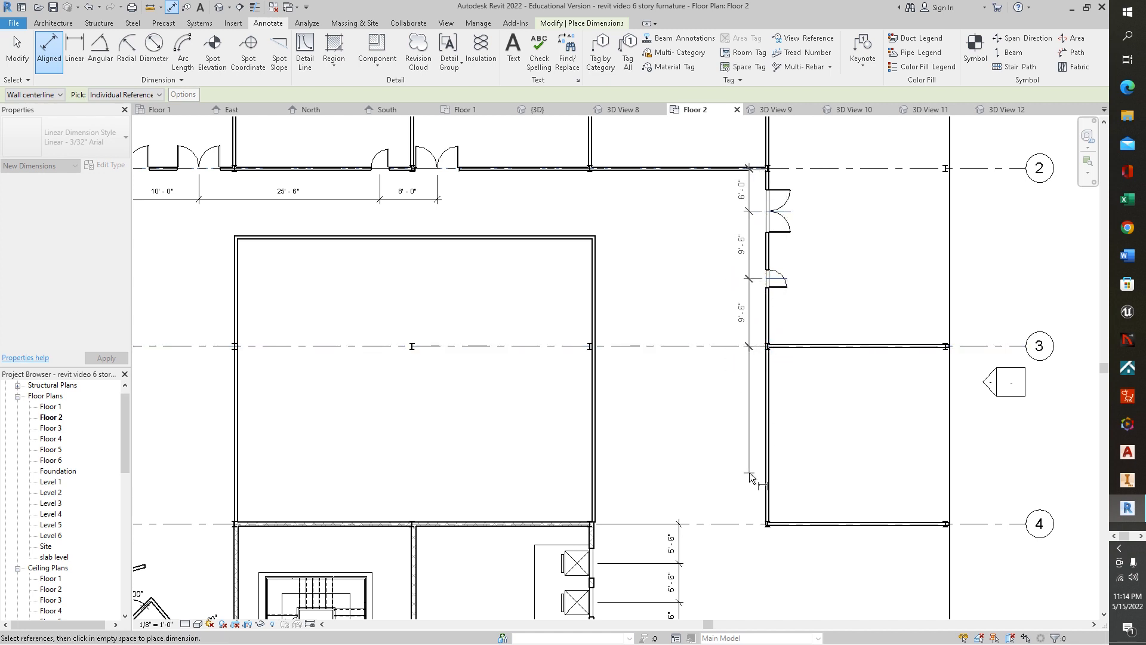
left_click(764, 524)
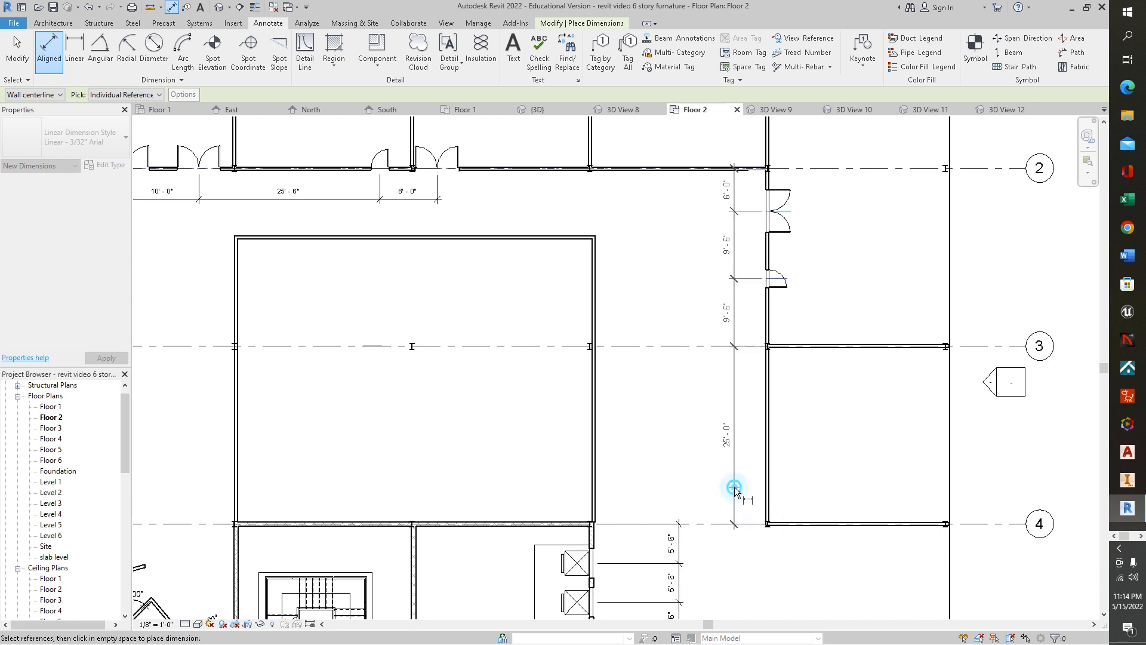
left_click(734, 486)
- Add a chained aligned dimension along the building's right exterior wall from grid 1 down to grid 6
scroll(862, 402, "up", 2)
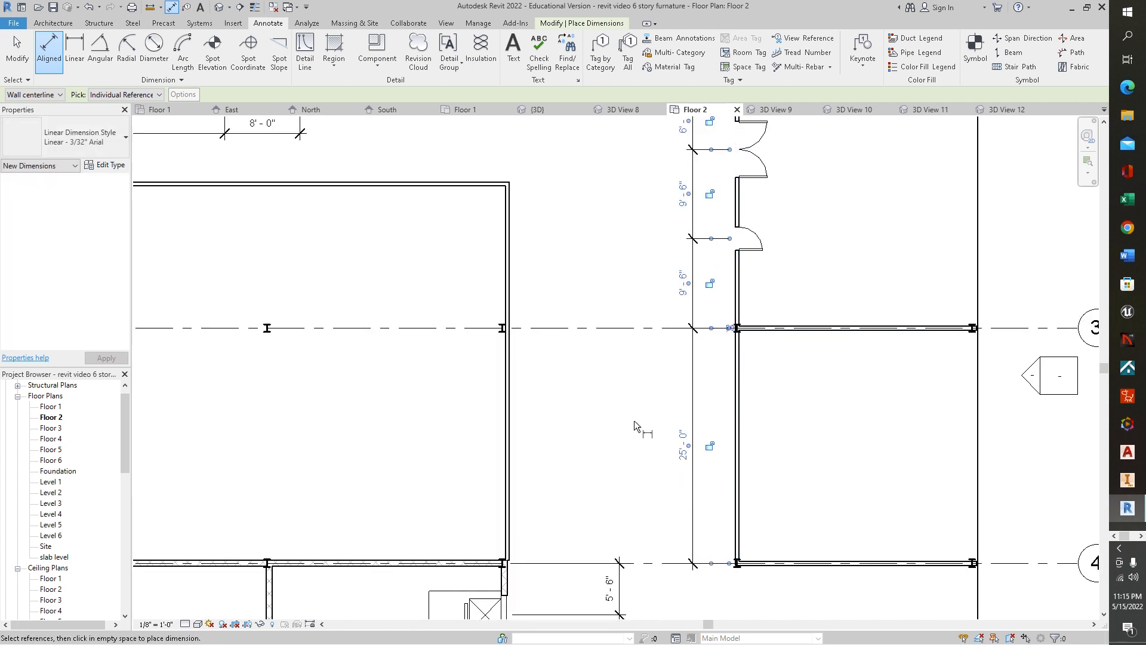
scroll(582, 402, "down", 4)
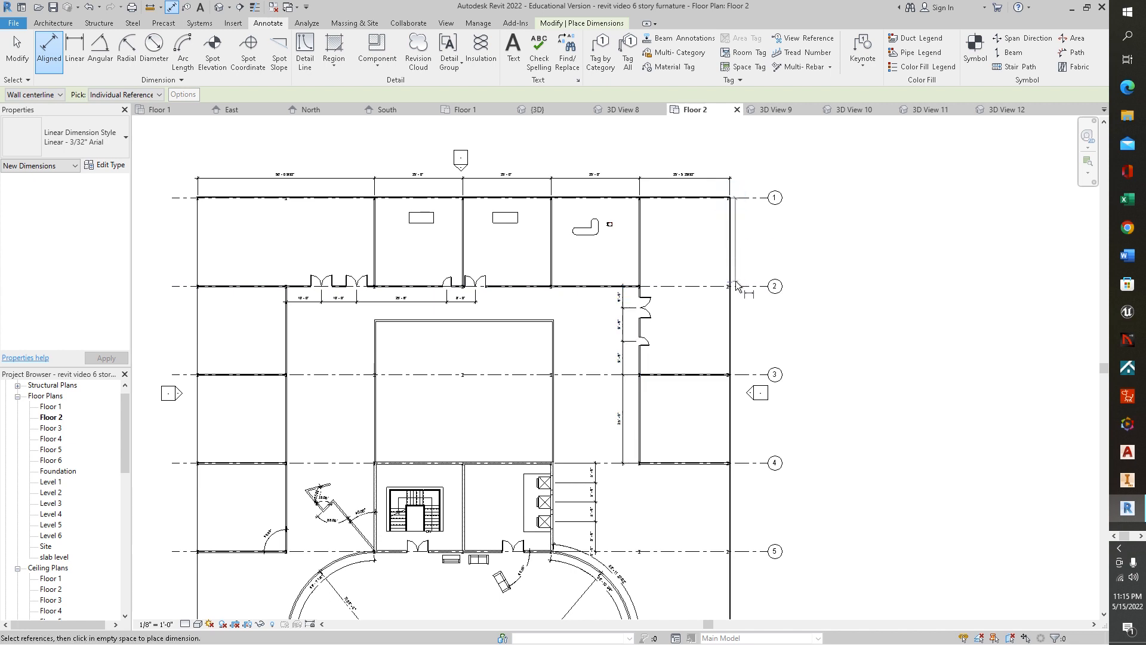
left_click(730, 198)
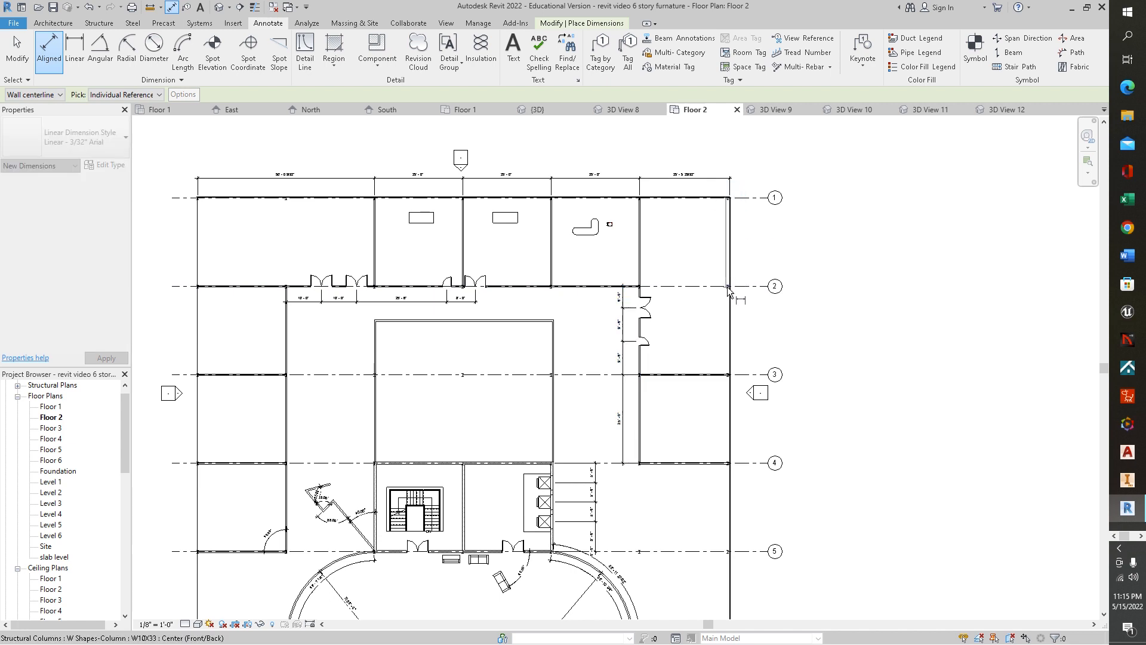
left_click(729, 374)
left_click(729, 462)
middle_click_drag(731, 572, 721, 281)
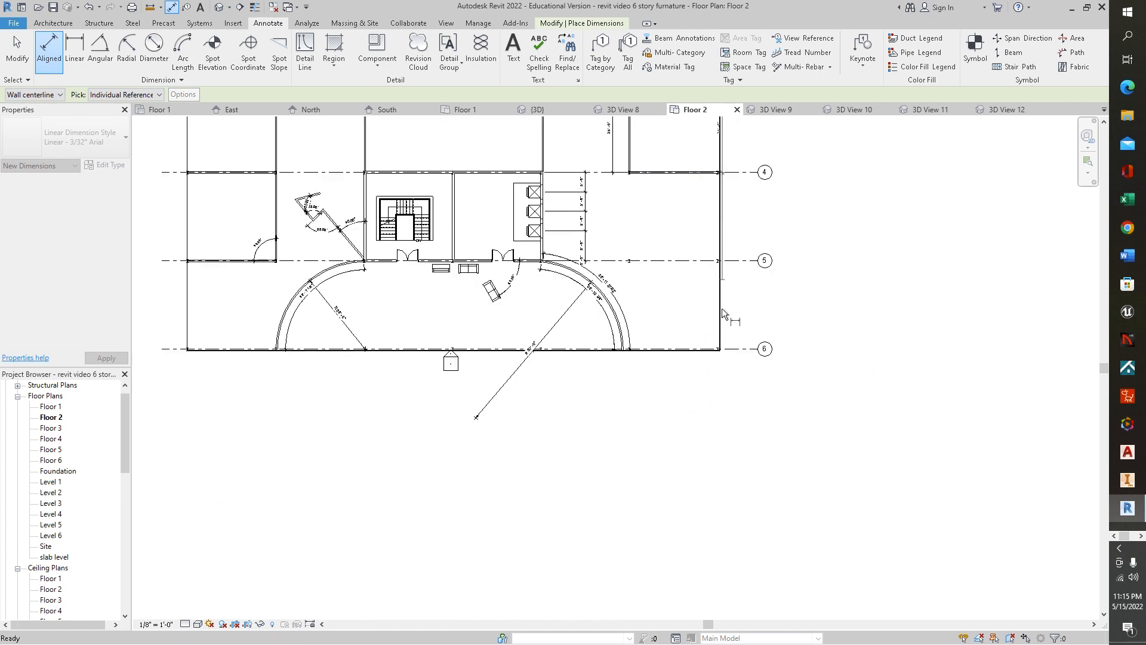
left_click(721, 352)
left_click(827, 351)
middle_click_drag(898, 341, 877, 563)
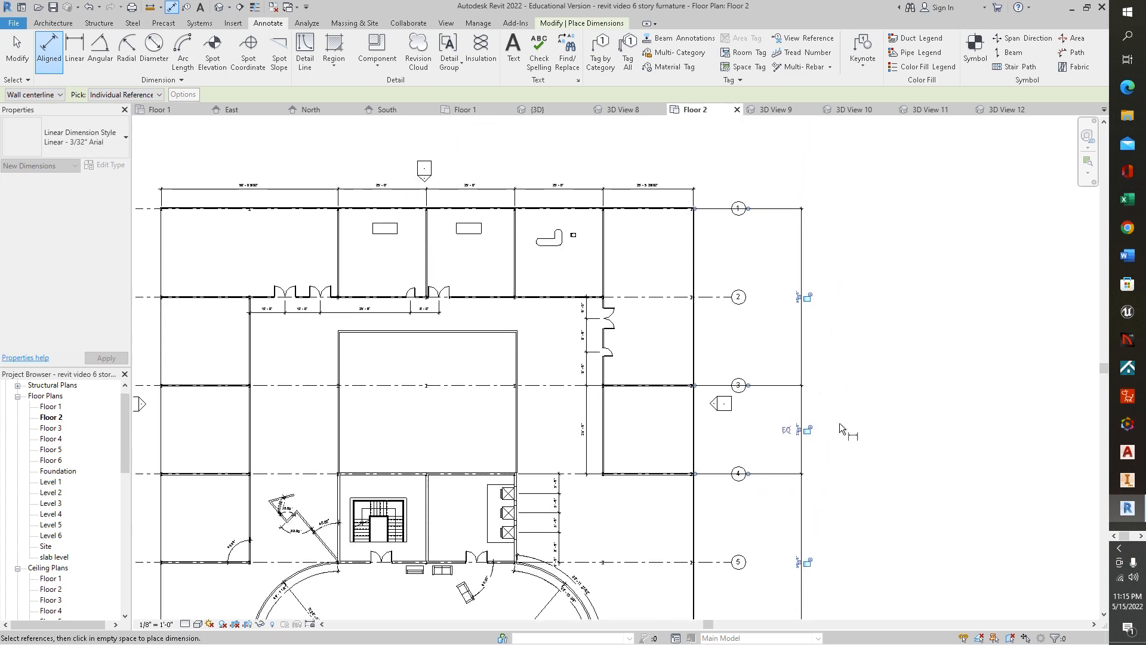
key("Escape")
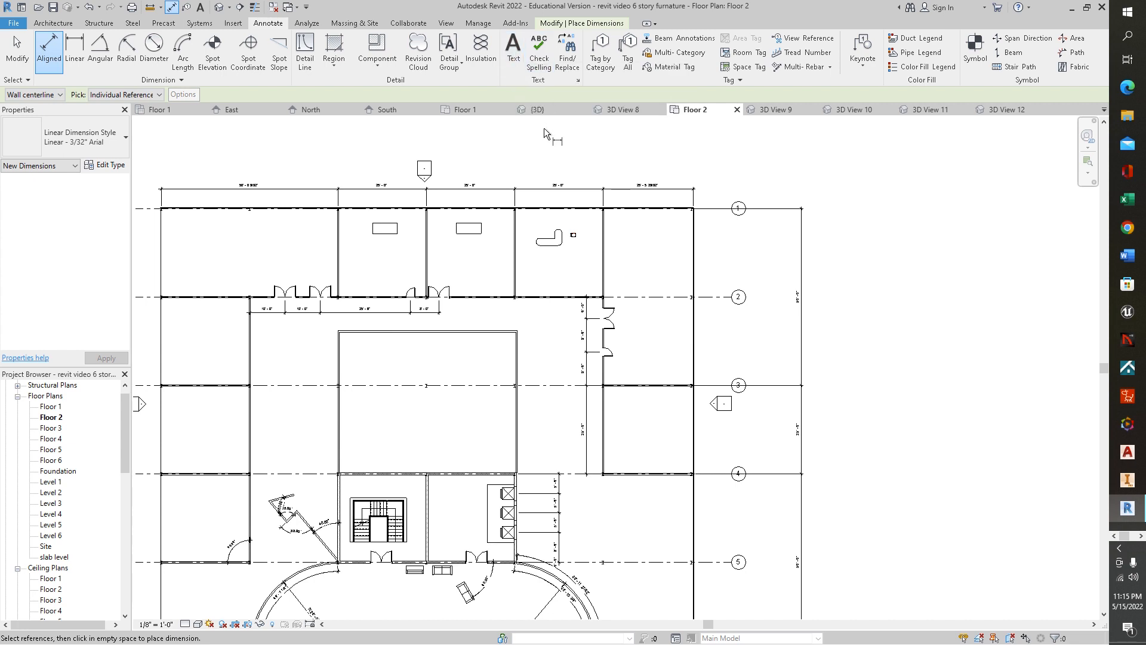
- Place the text label "Board room" inside the upper-left room
left_click(512, 49)
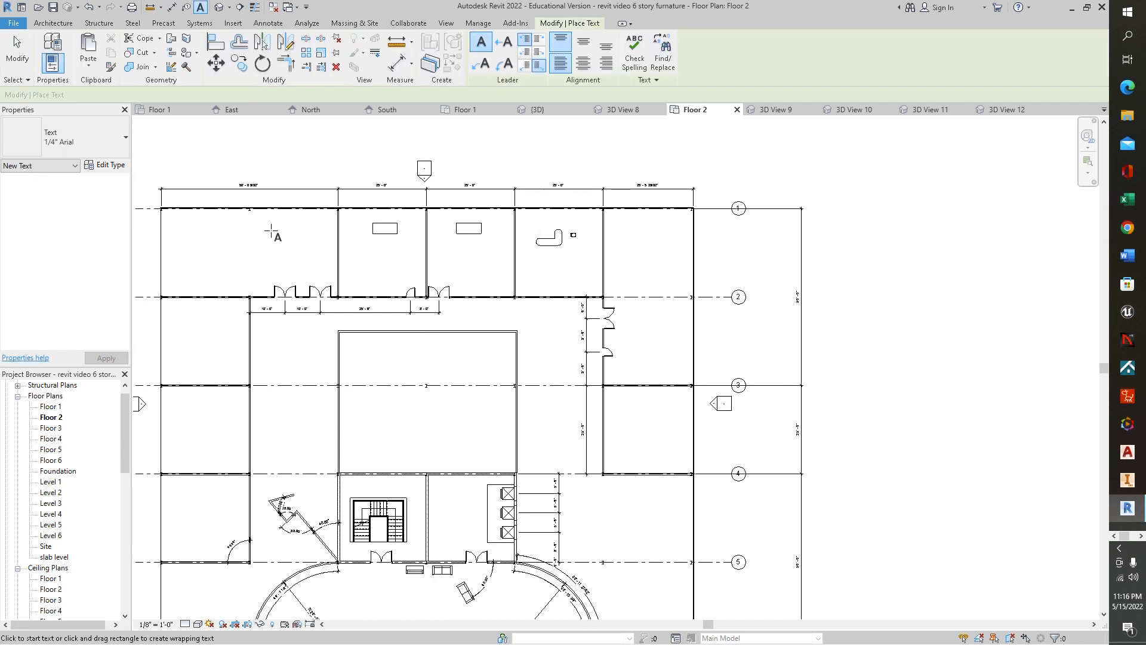
left_click(202, 242)
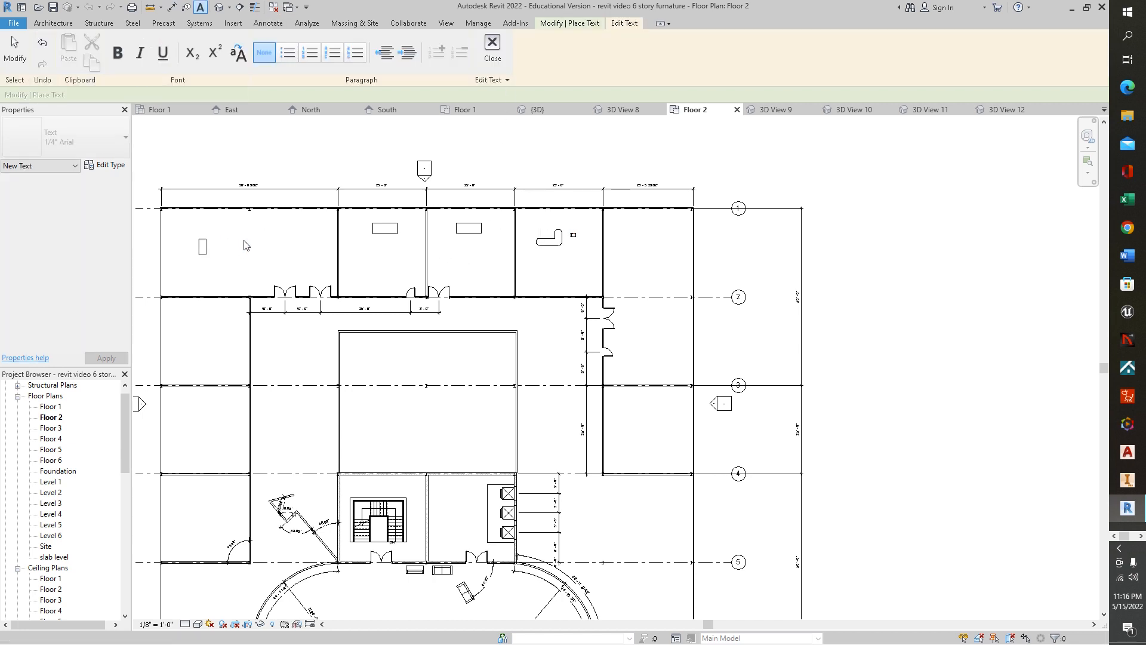
type("B oard room")
left_click_drag(208, 250, 214, 254)
left_click(211, 242)
key("BackSpace")
left_click(260, 247)
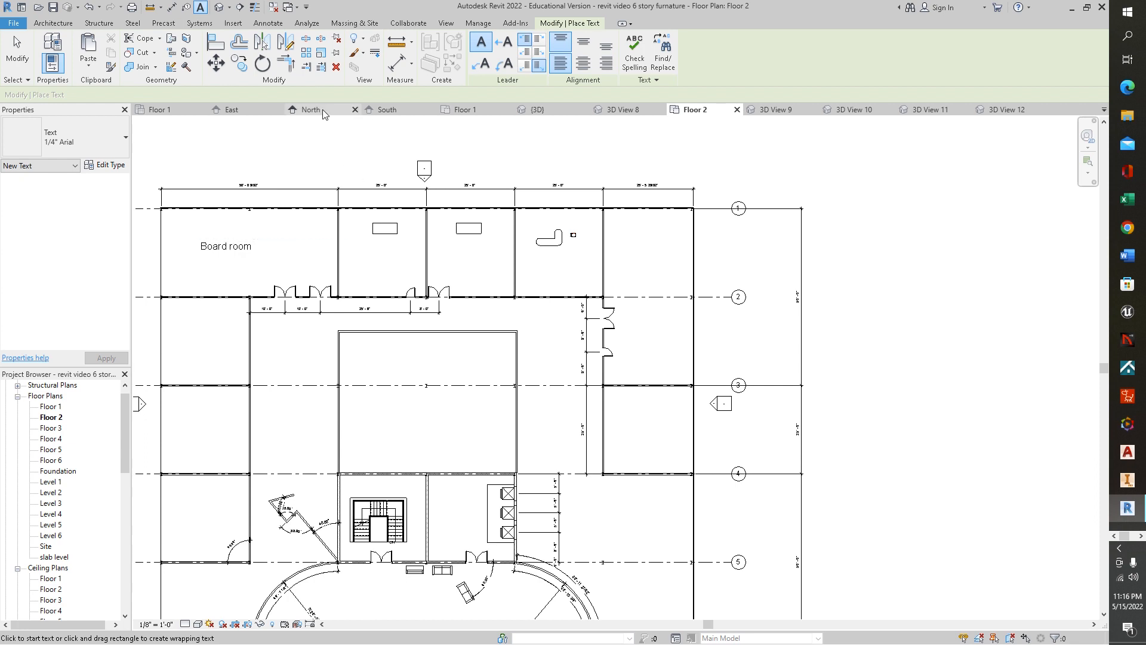
- Add the text note "E1" with a bent leader pointing to the elevator shaft
left_click(481, 63)
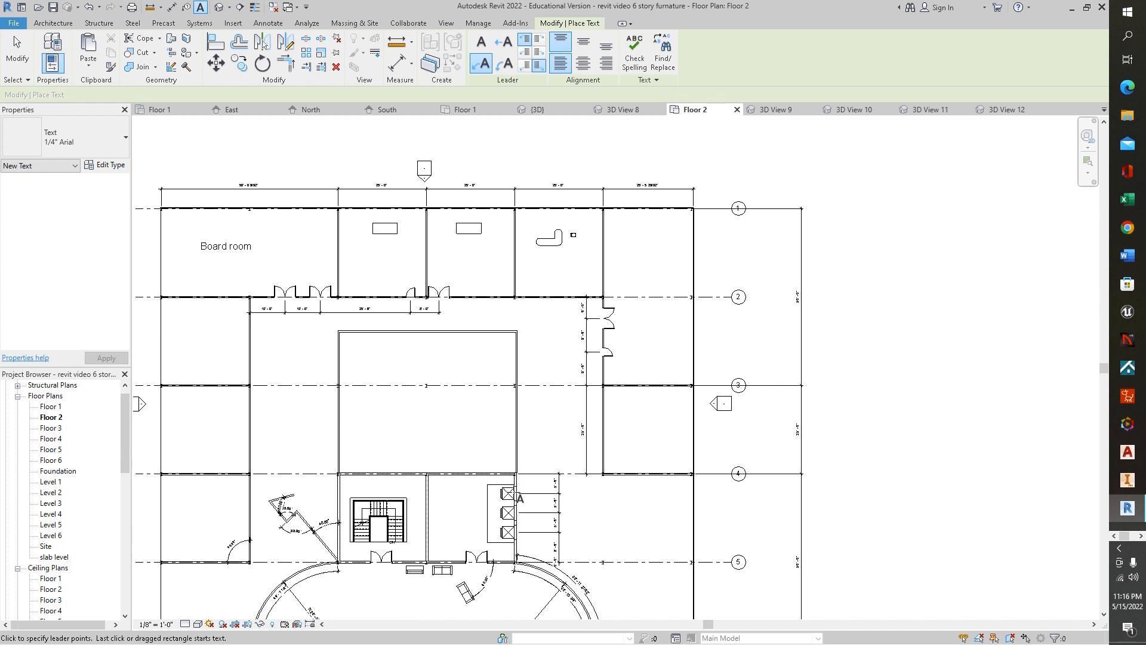
left_click(516, 485)
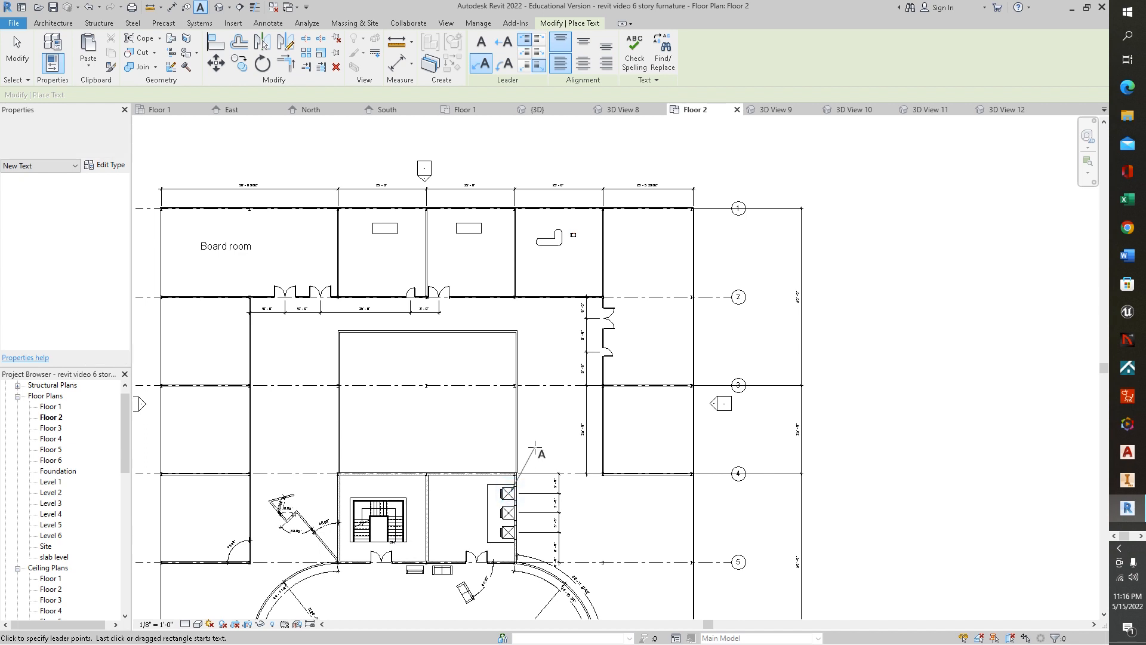
left_click(538, 449)
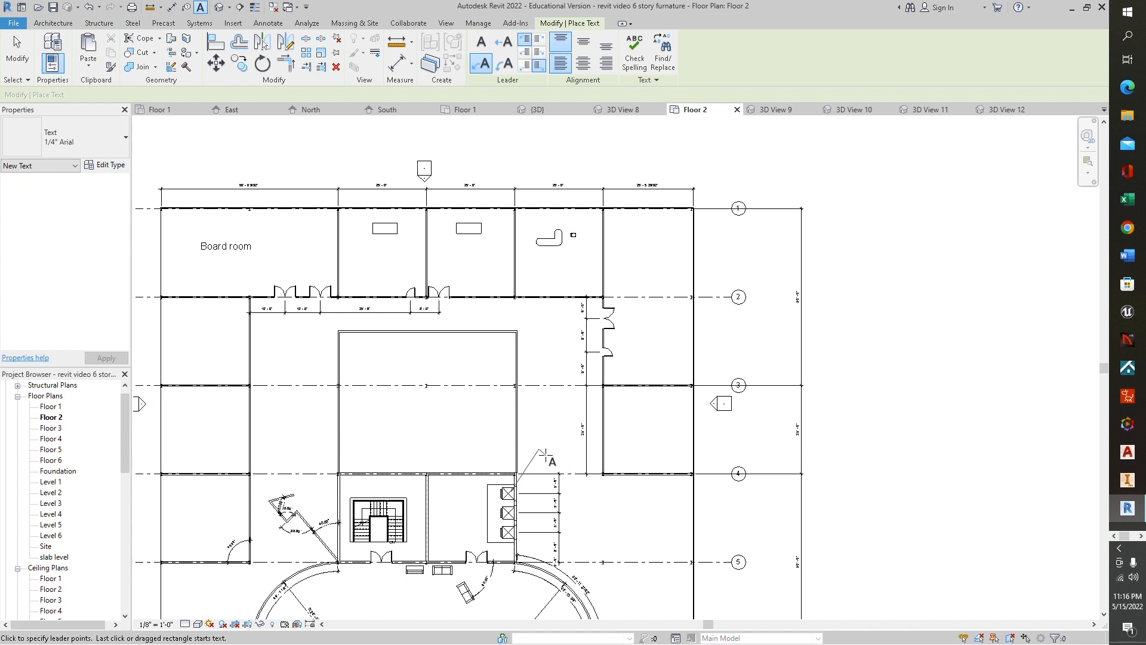
left_click(557, 453)
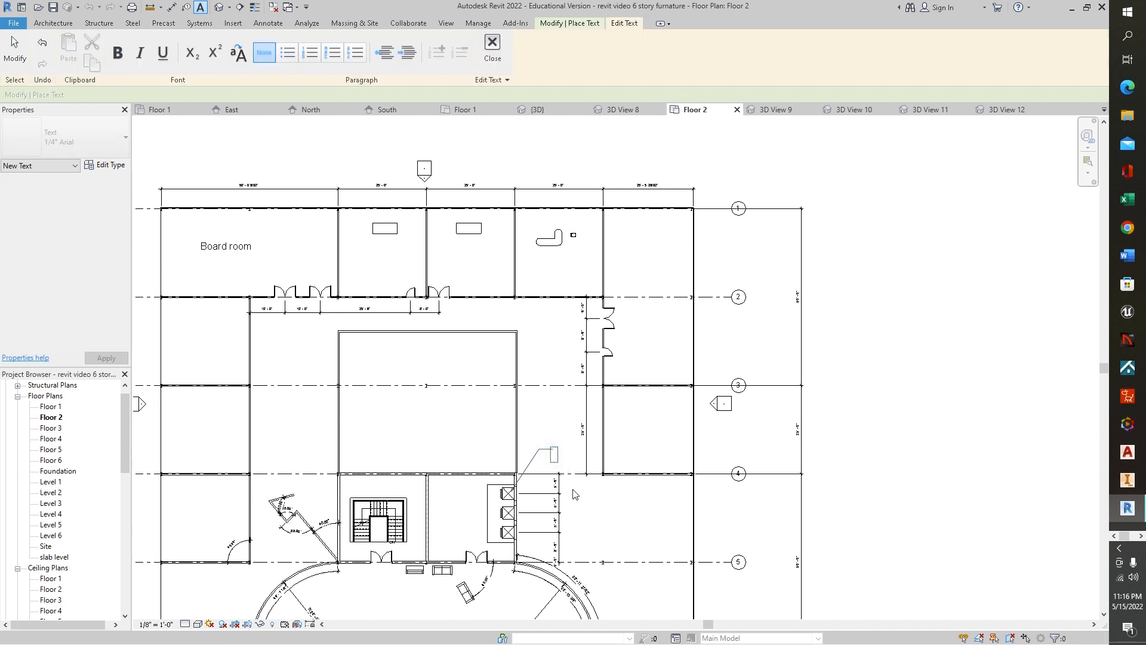
type("E1")
key("Return")
left_click(596, 512)
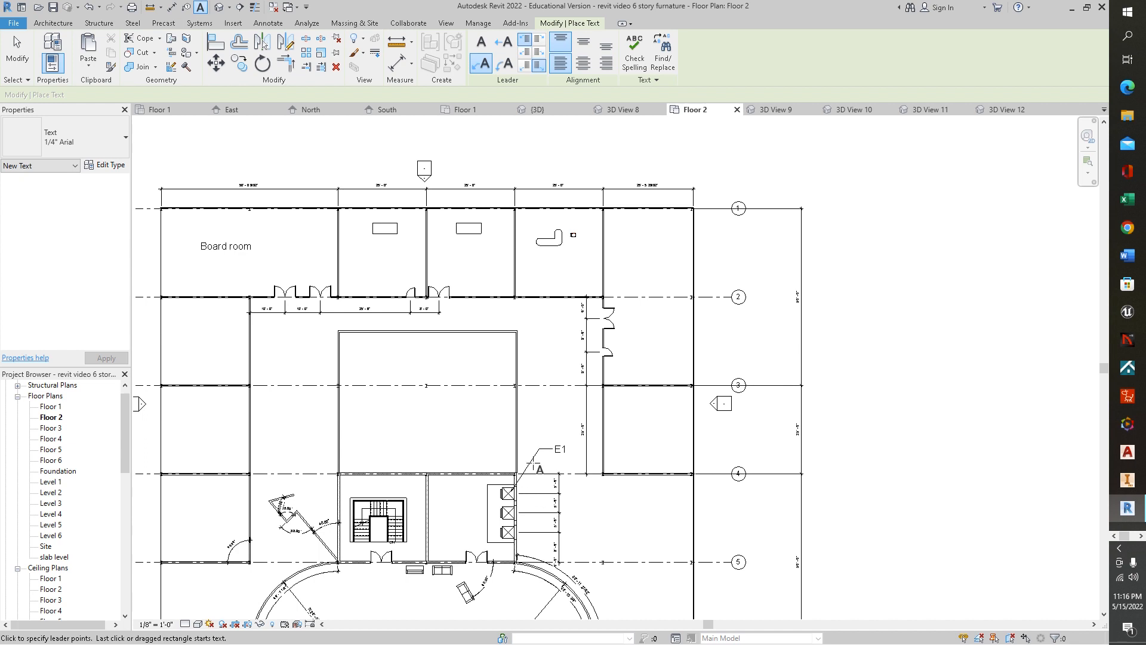
left_click(505, 62)
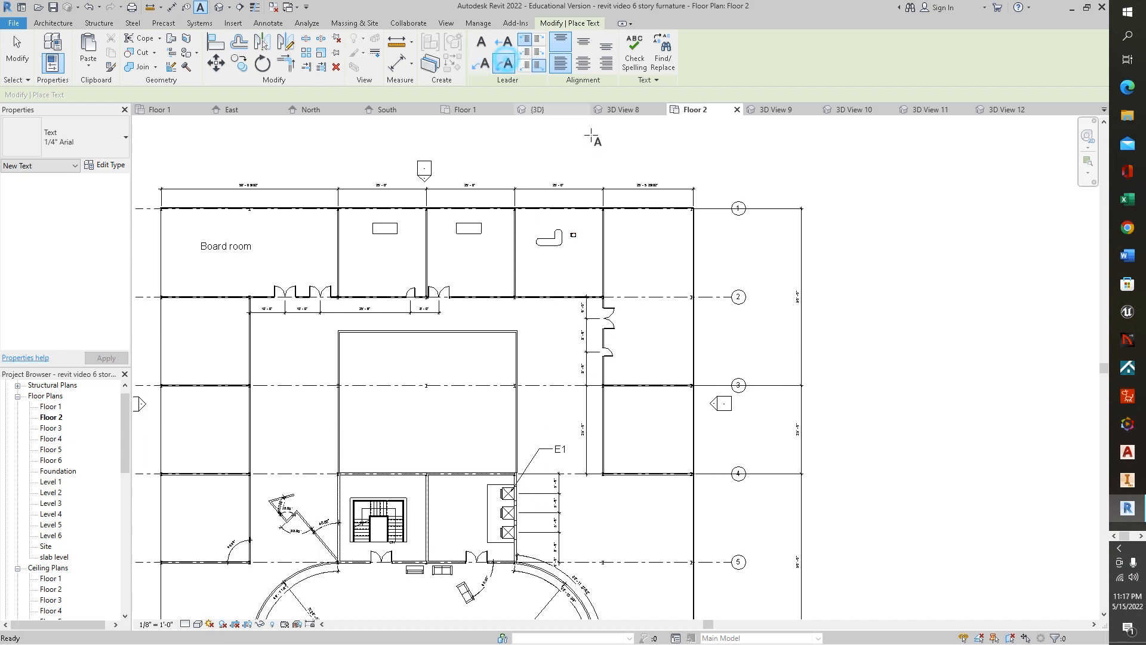
- Add the text note "E2" with a leader pointing to the elevator shaft below E1
left_click(518, 510)
left_click(599, 490)
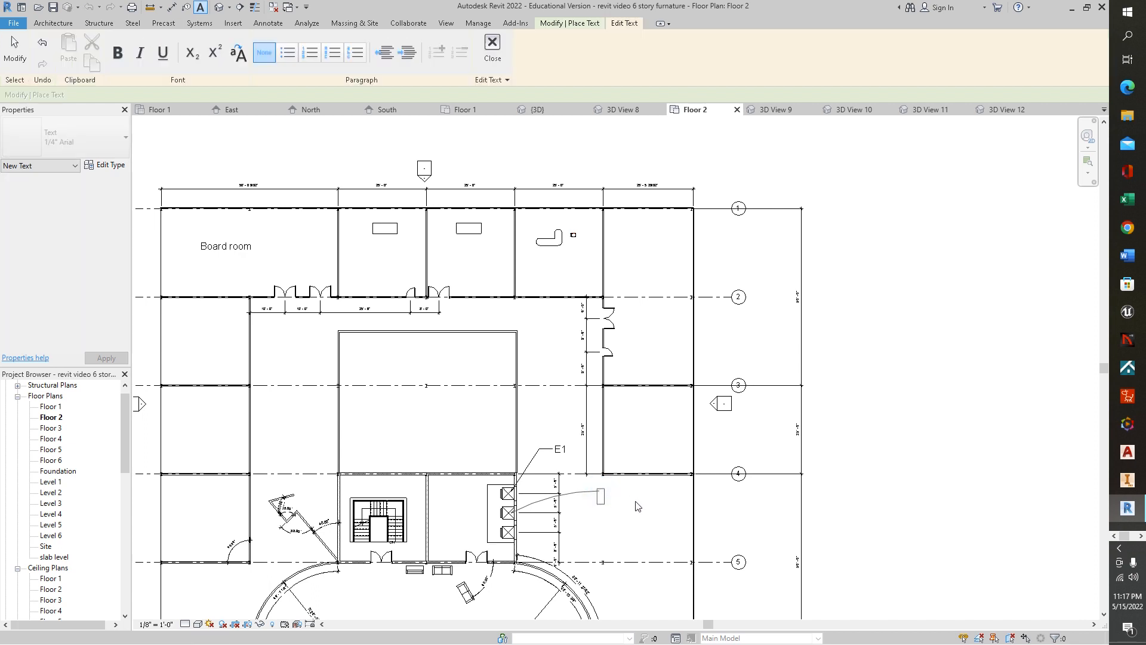
type("e2")
key("BackSpace")
key("BackSpace")
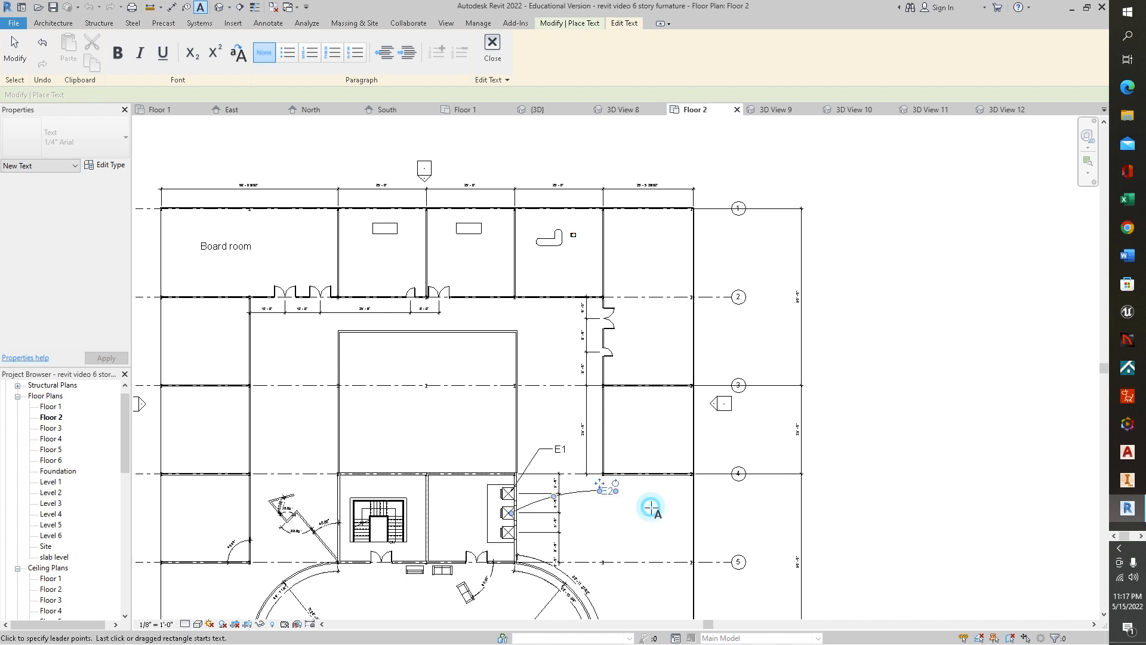
left_click(654, 508)
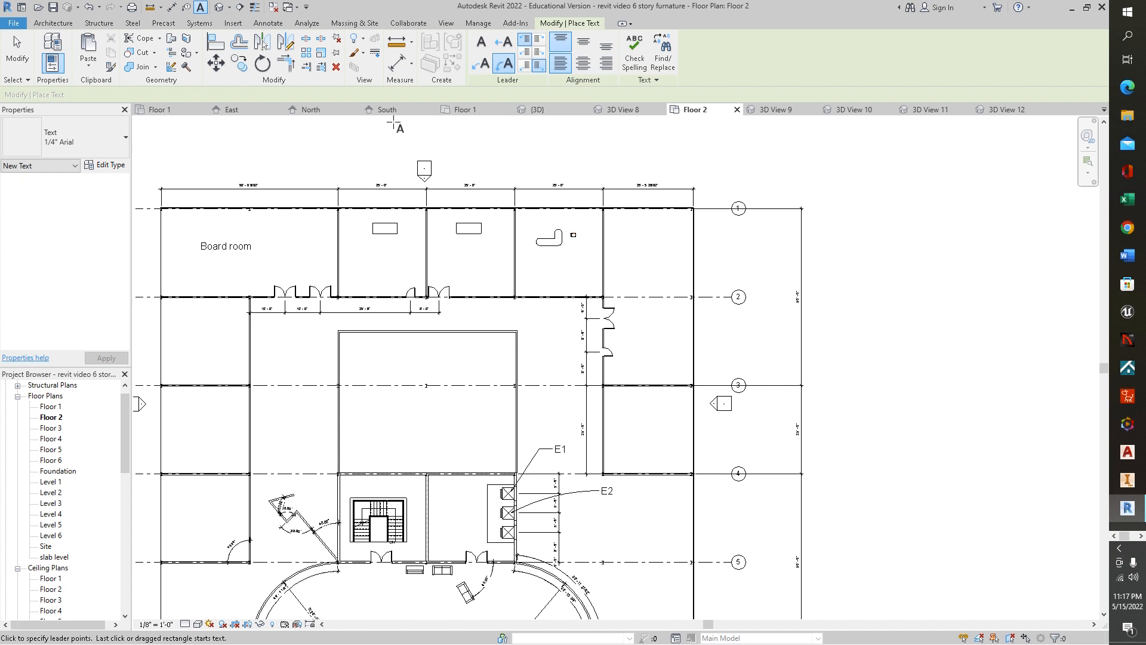
- Measure the distances between walls of the rooms along the top row of the plan
left_click(412, 43)
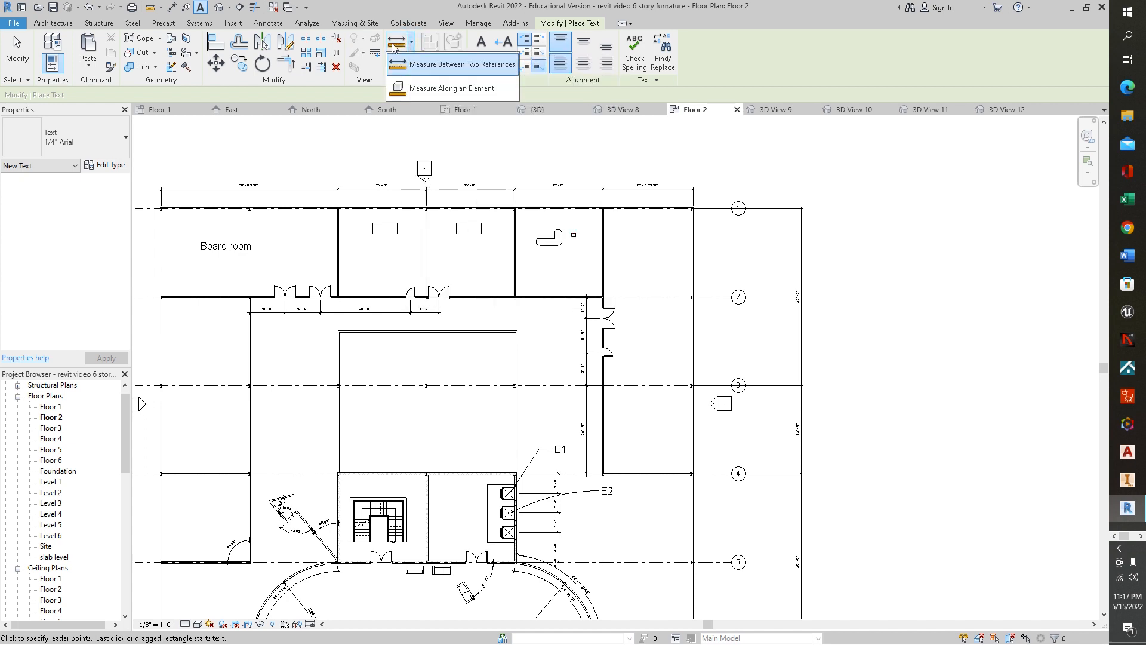
left_click(454, 64)
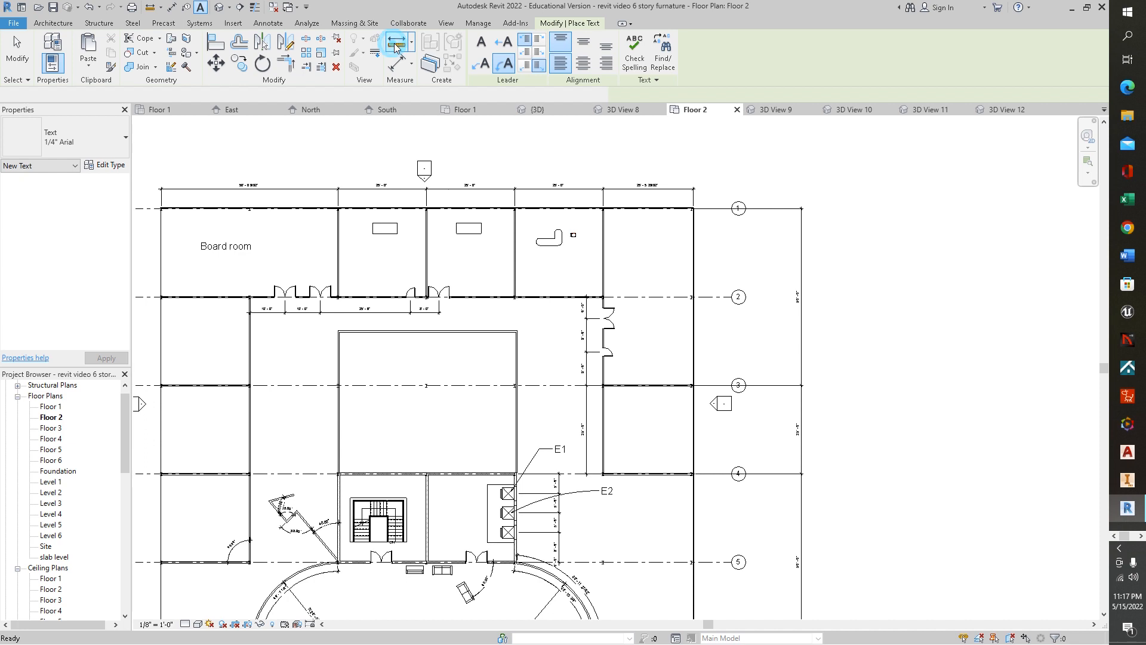
left_click(427, 216)
left_click(516, 216)
scroll(515, 258, "up", 1)
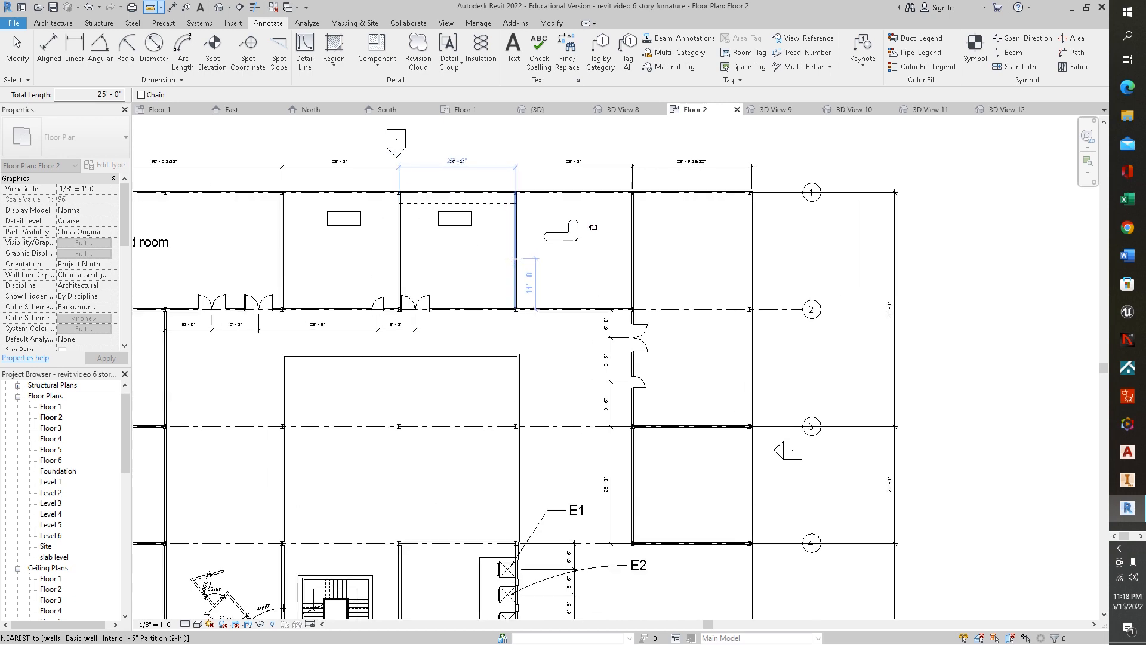
scroll(512, 258, "up", 1)
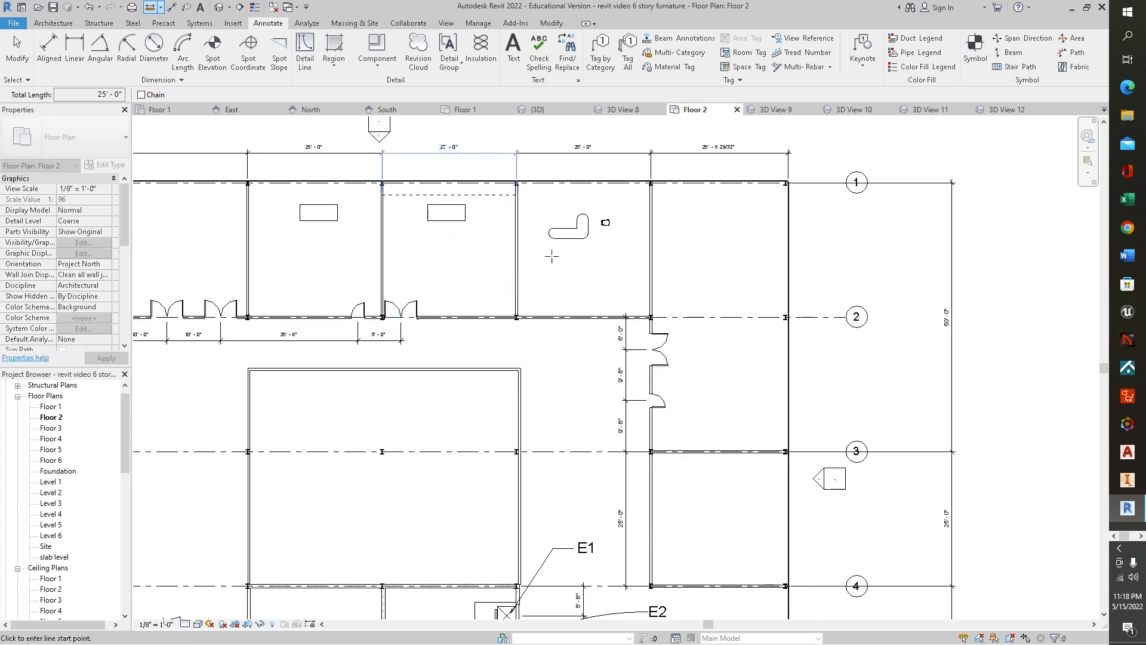
left_click(550, 228)
left_click(517, 228)
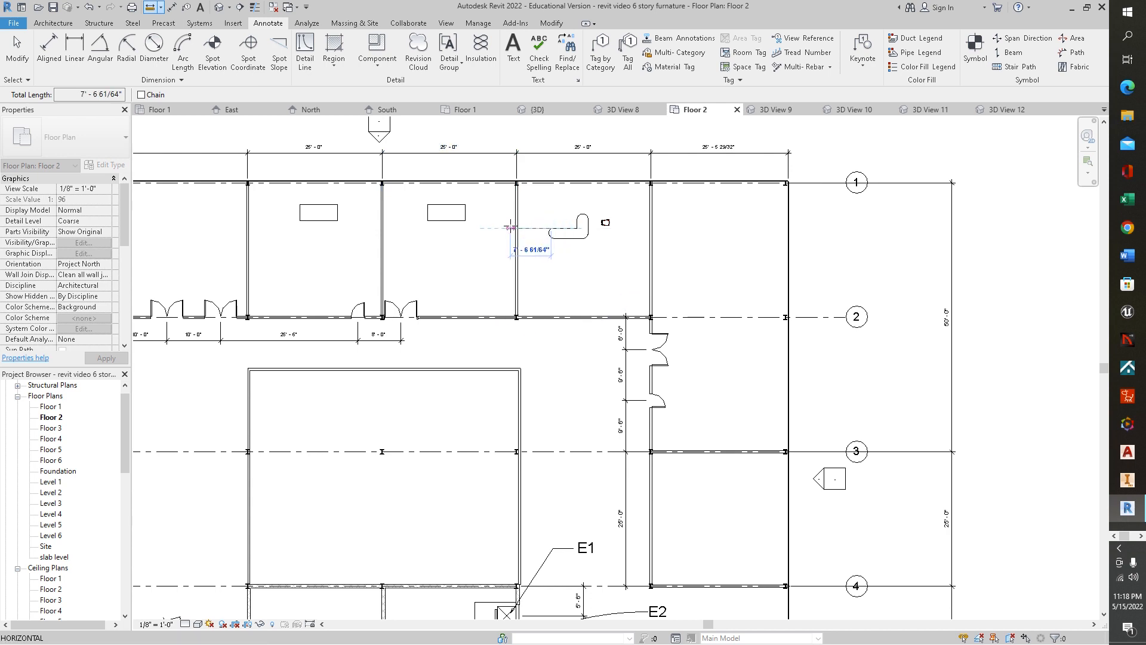
scroll(570, 300, "up", 1)
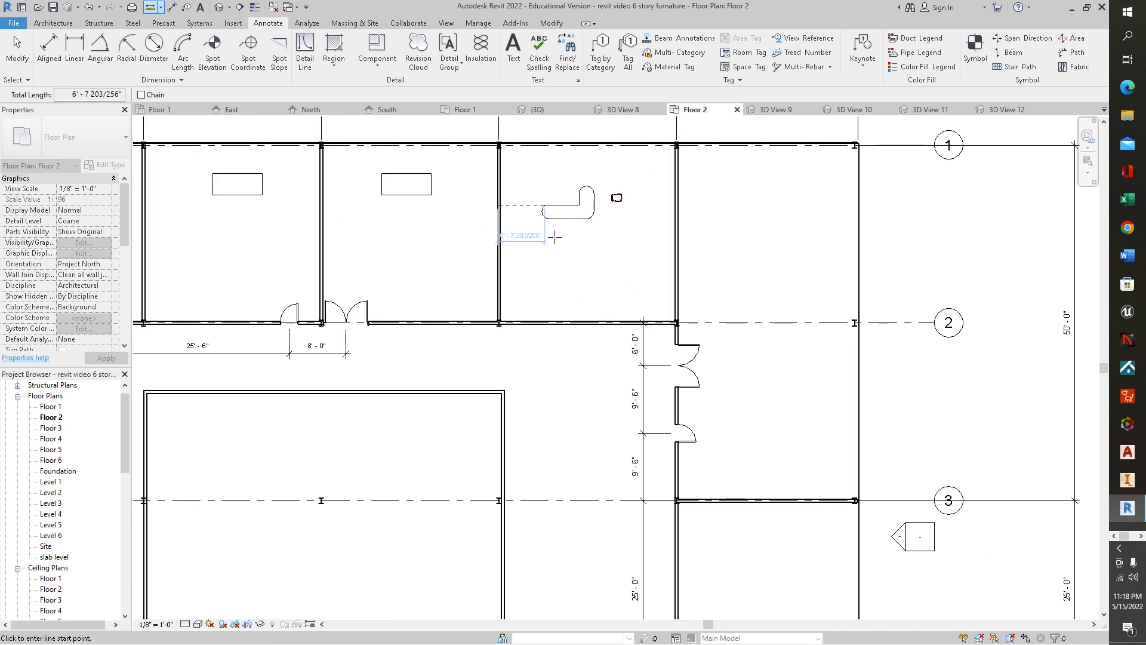
key("Escape")
key("Escape")
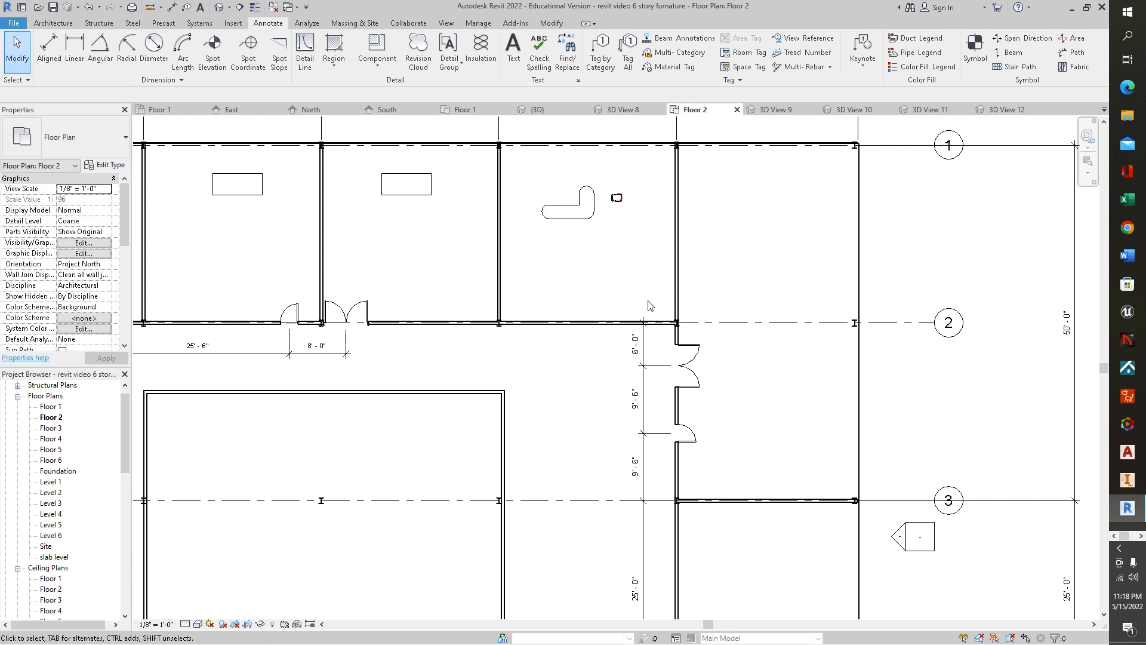
scroll(444, 209, "down", 5)
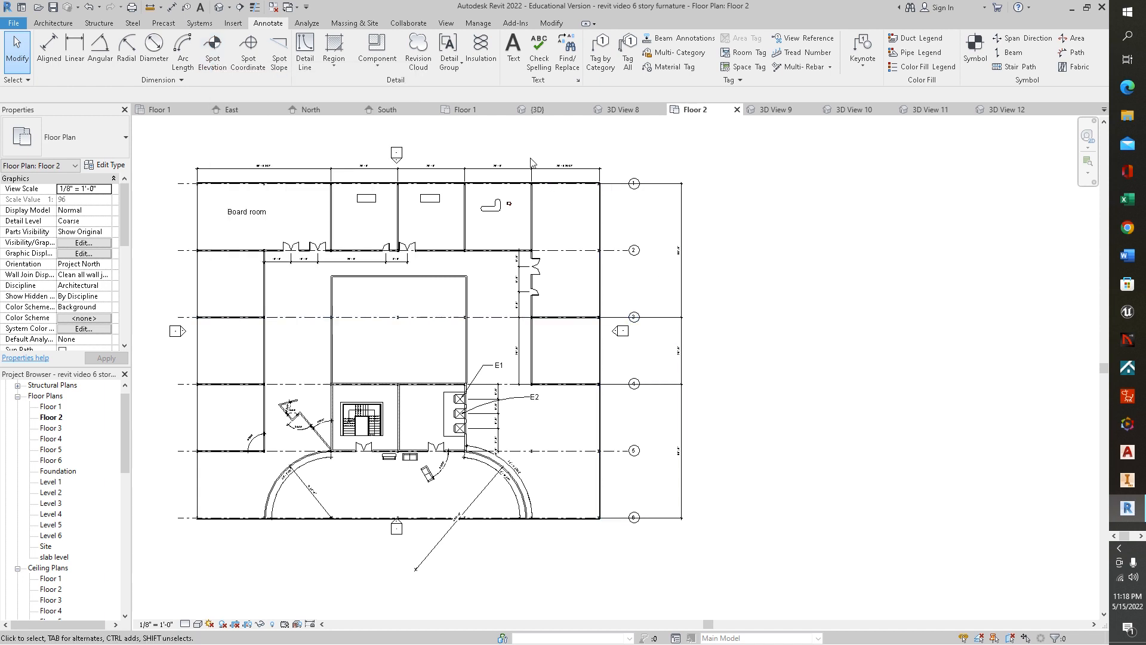
- Open the 3D view and place a spot elevation with a leader on the Floor 2 desk top
left_click(538, 110)
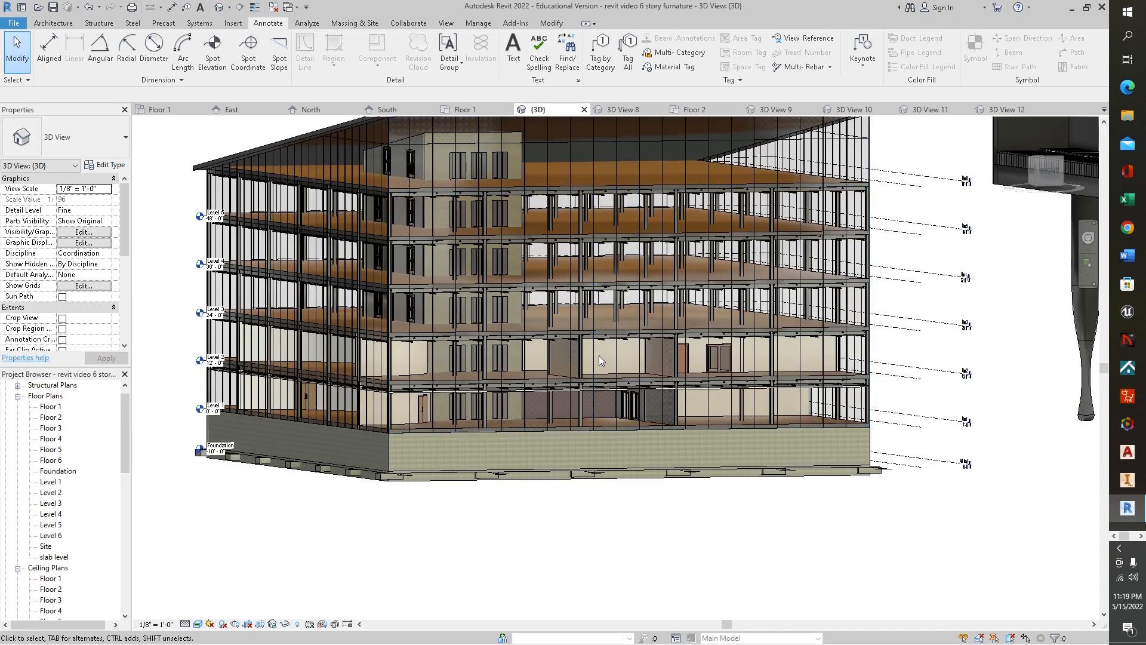
scroll(598, 358, "up", 5)
middle_click_drag(596, 360, 445, 392, "shift")
scroll(466, 398, "up", 3)
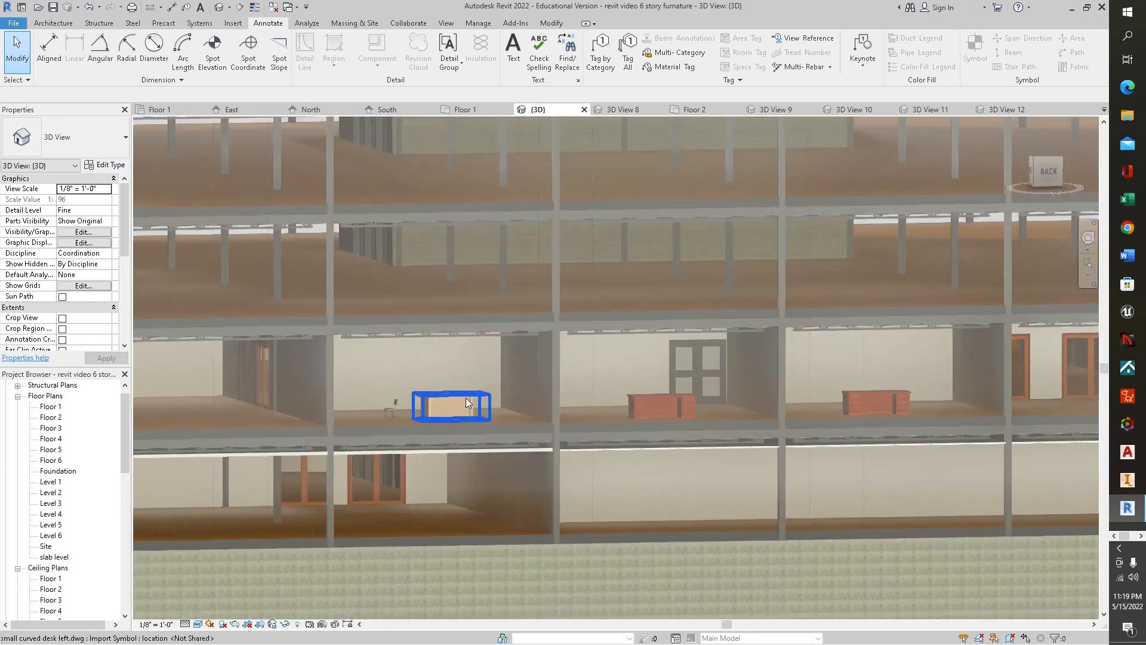
scroll(493, 392, "up", 2)
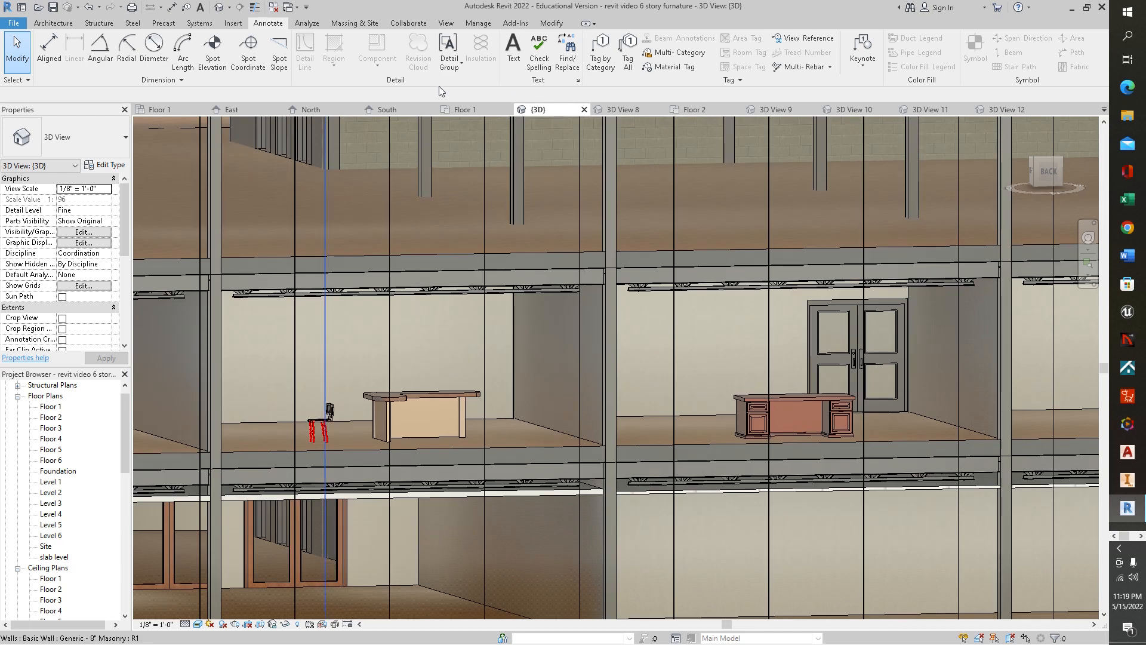
left_click(217, 48)
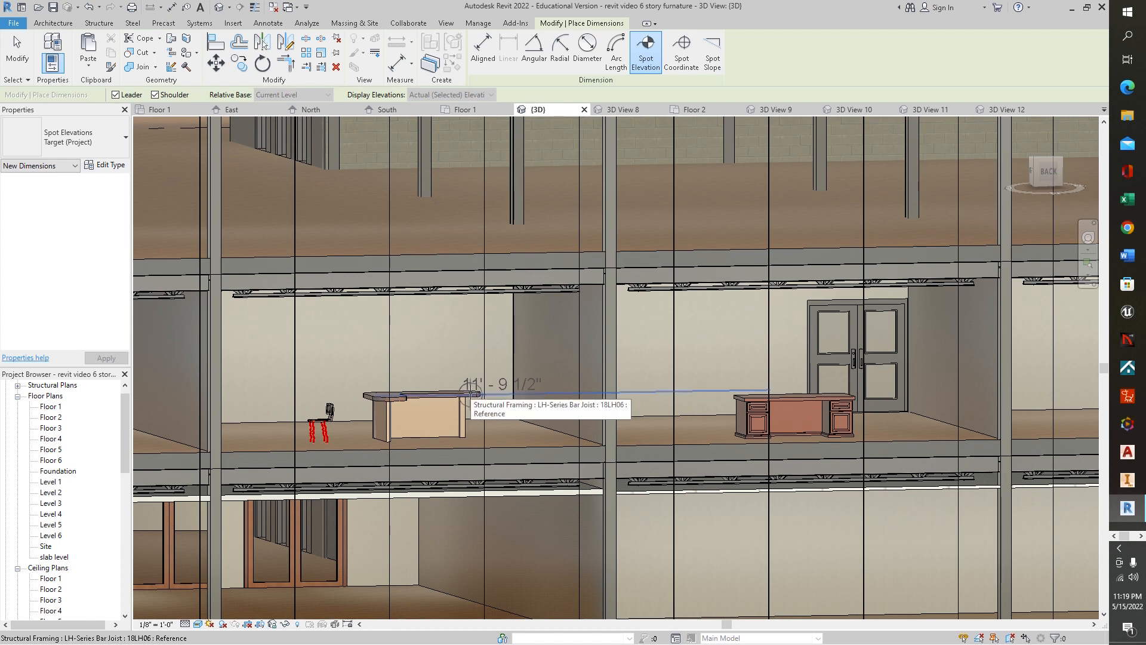
left_click(380, 389)
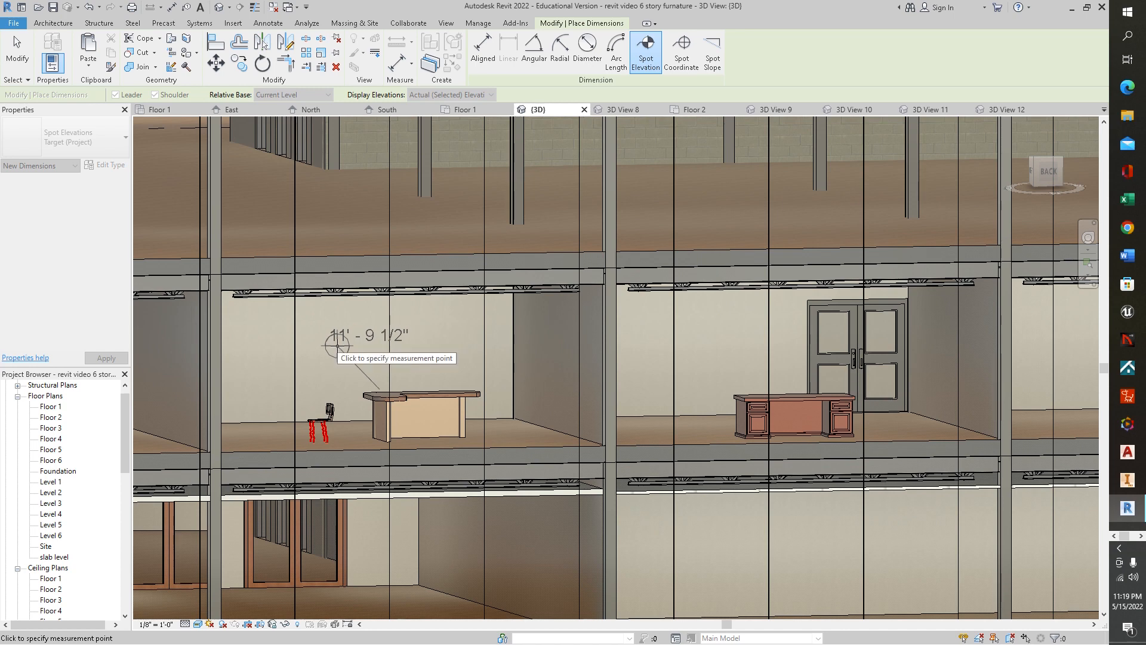
left_click(335, 346)
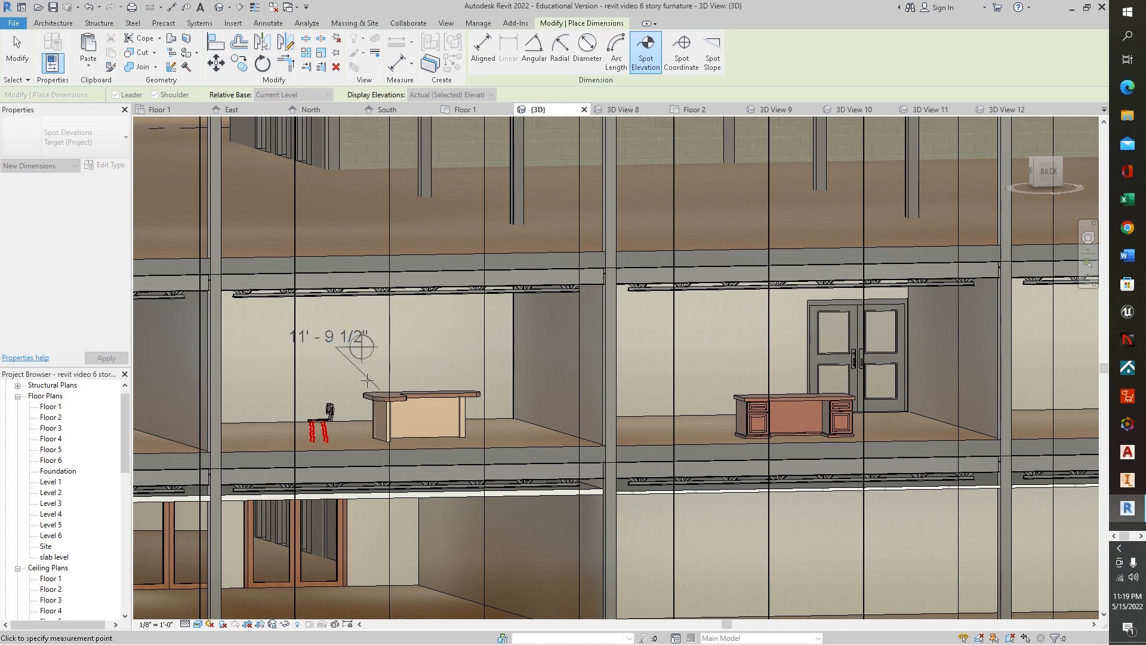
left_click(447, 361)
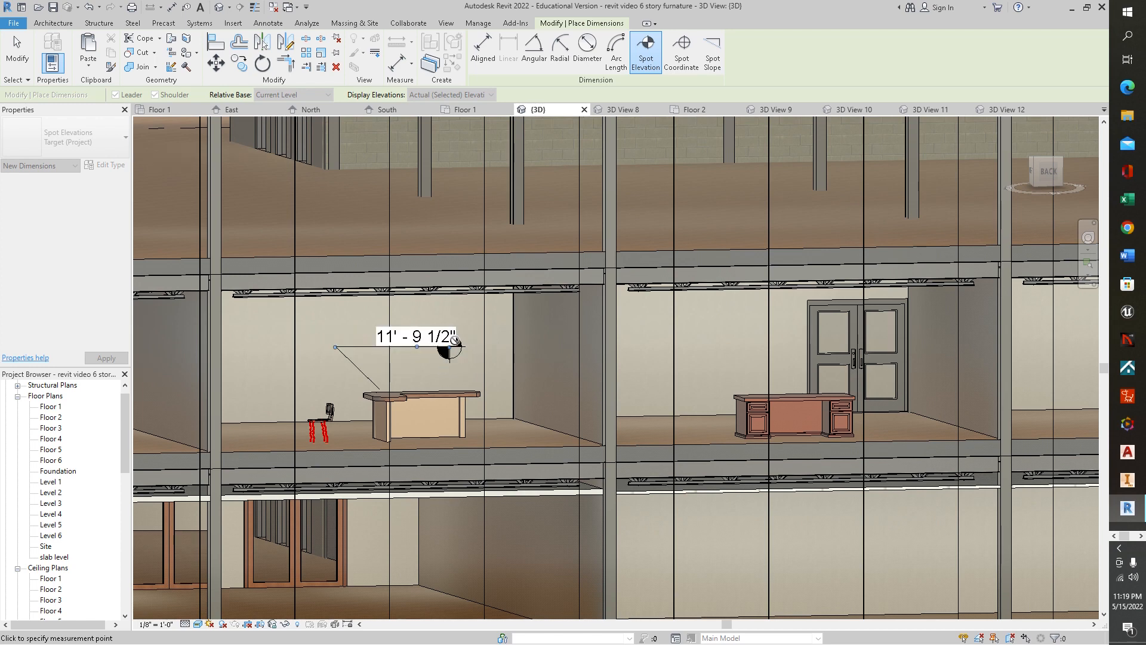
- Place a second spot elevation with a leader on the floor slab edge near Level 5
scroll(513, 387, "up", 2)
scroll(513, 387, "down", 5)
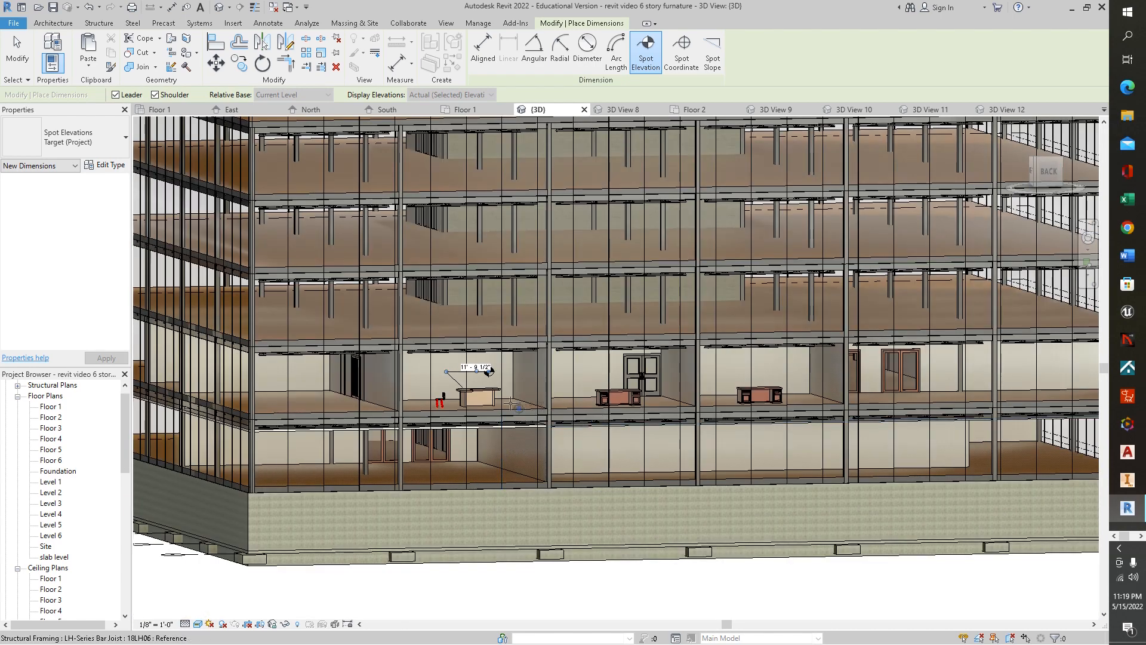
scroll(512, 399, "up", 5)
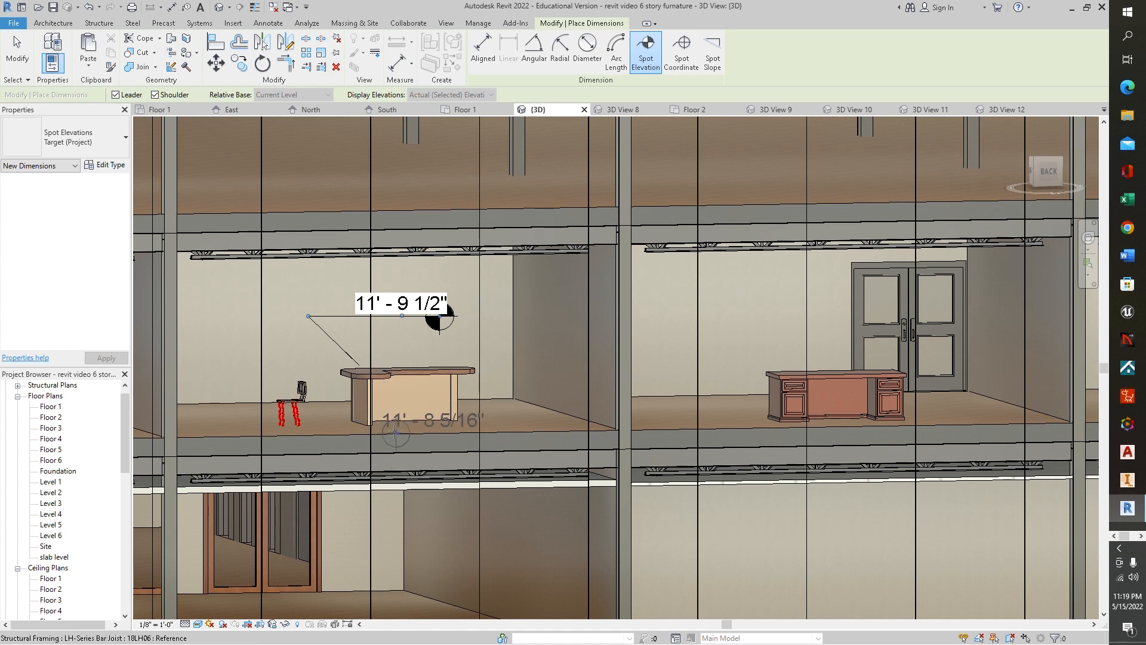
scroll(470, 424, "up", 2)
scroll(470, 424, "down", 3)
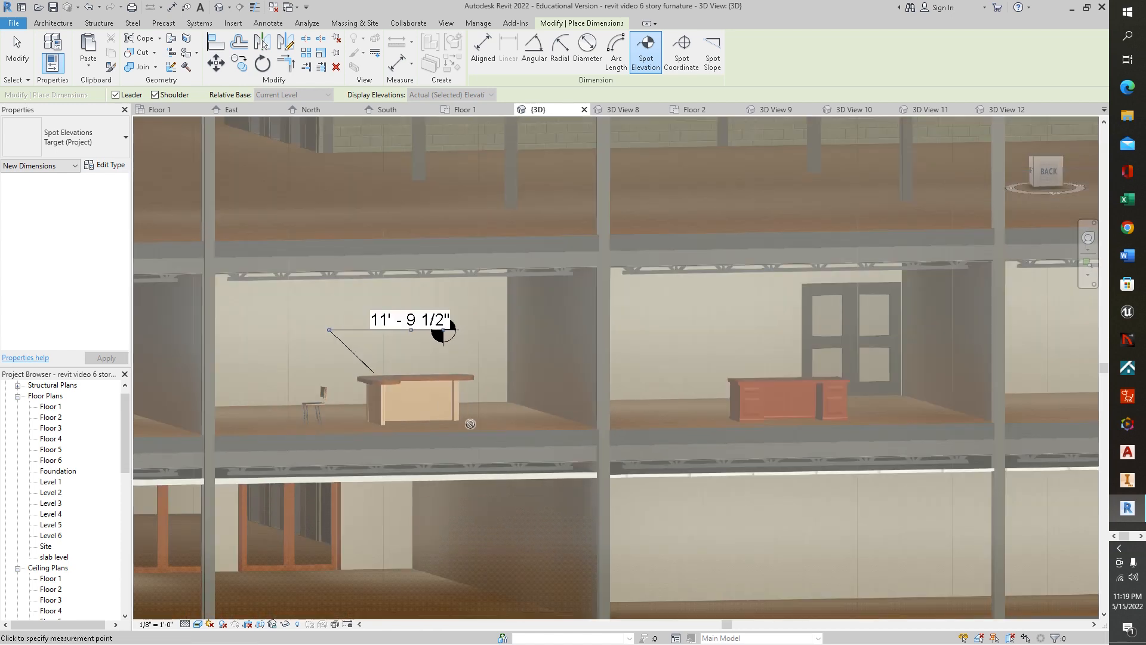
scroll(471, 424, "down", 6)
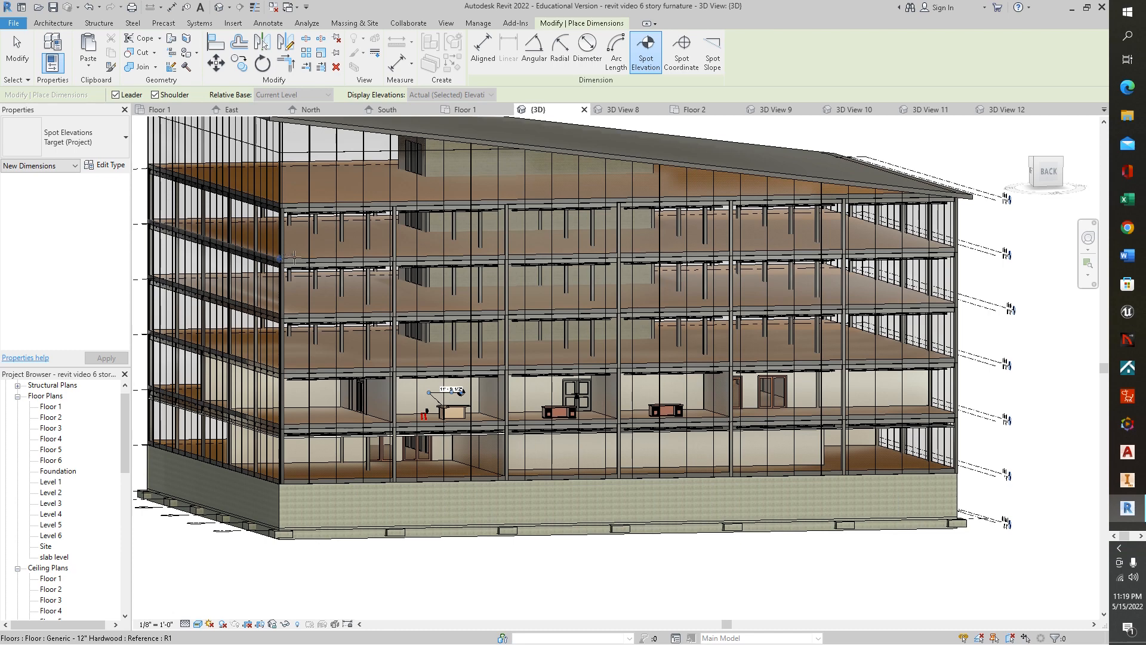
scroll(289, 259, "up", 4)
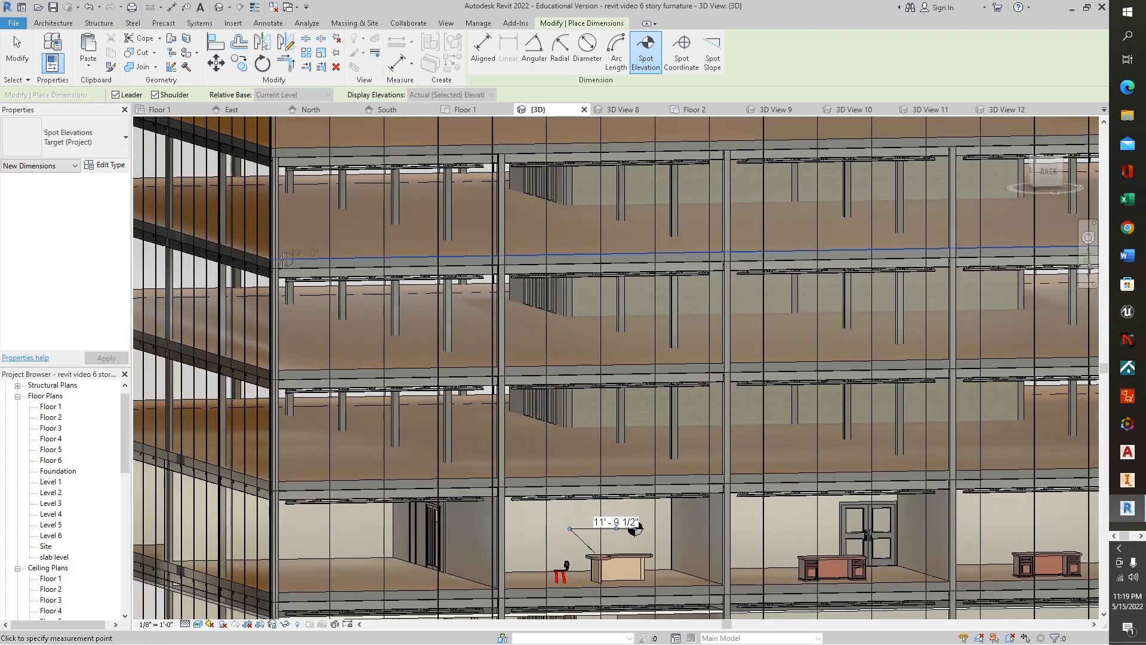
middle_click_drag(362, 237, 725, 216)
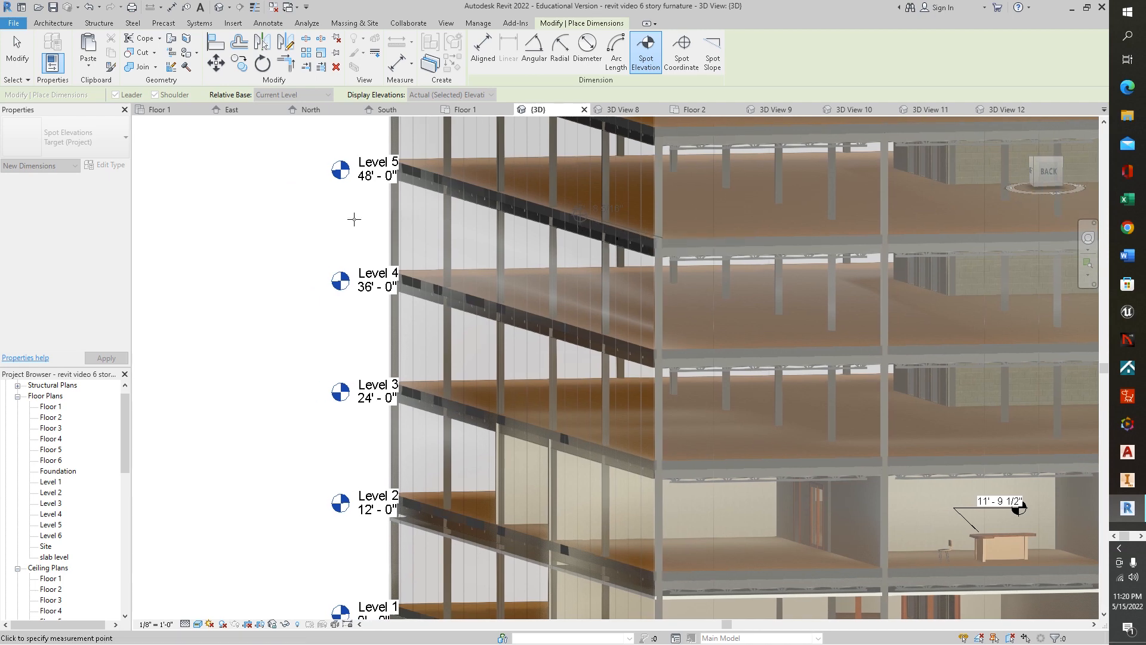
left_click(288, 179)
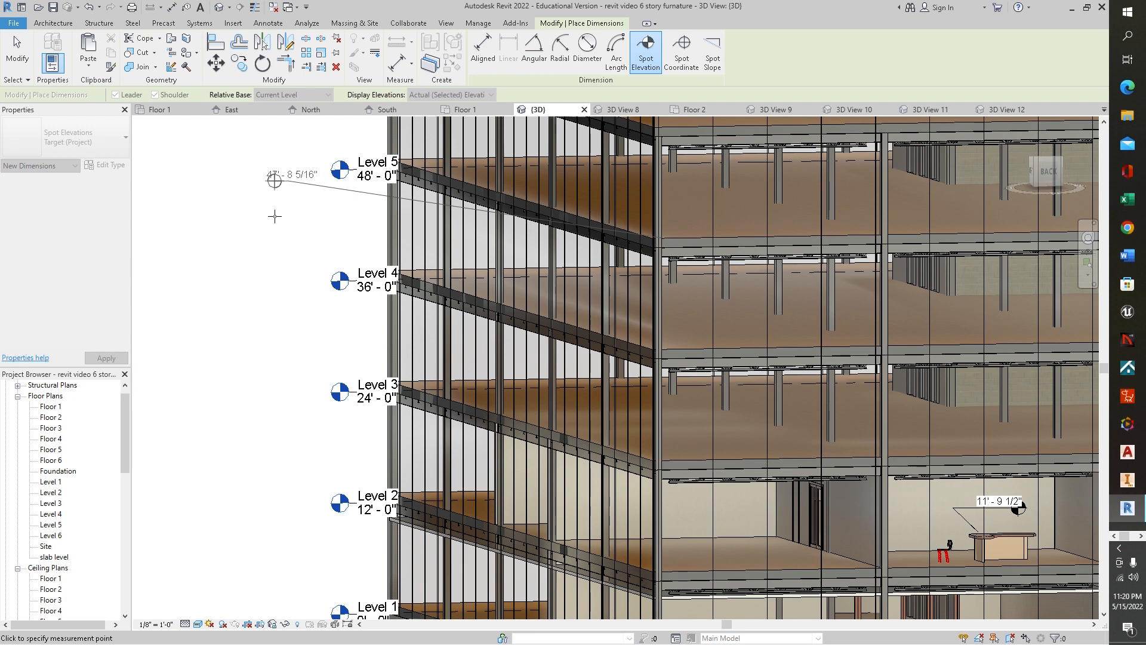
left_click(273, 239)
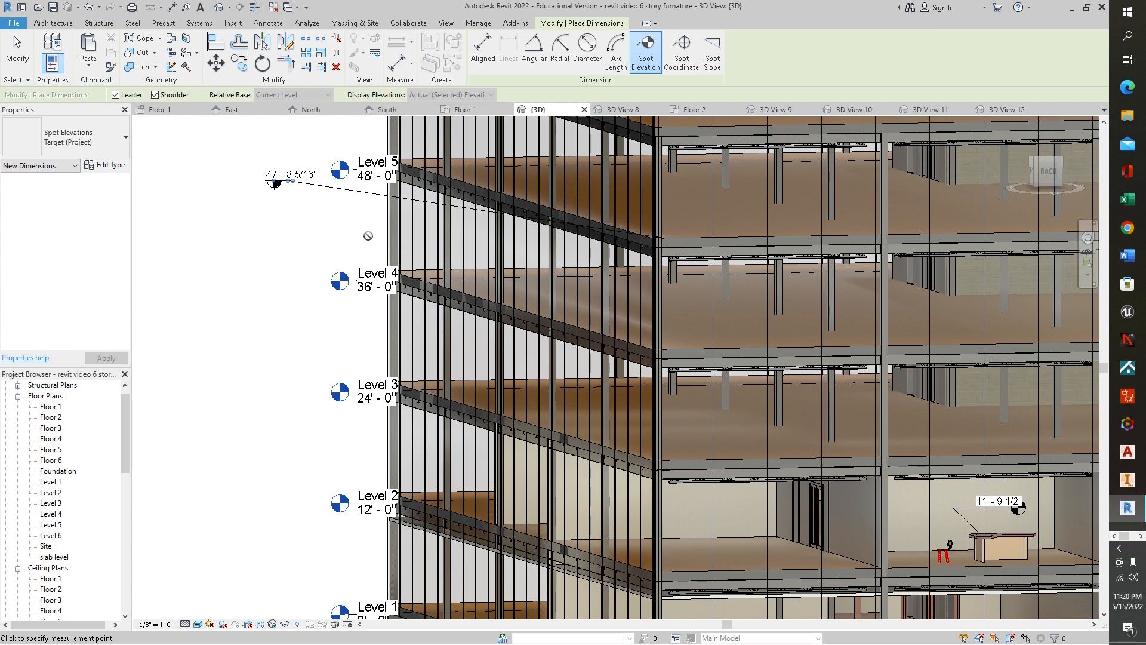
- Undo both spot elevations
left_click(89, 7)
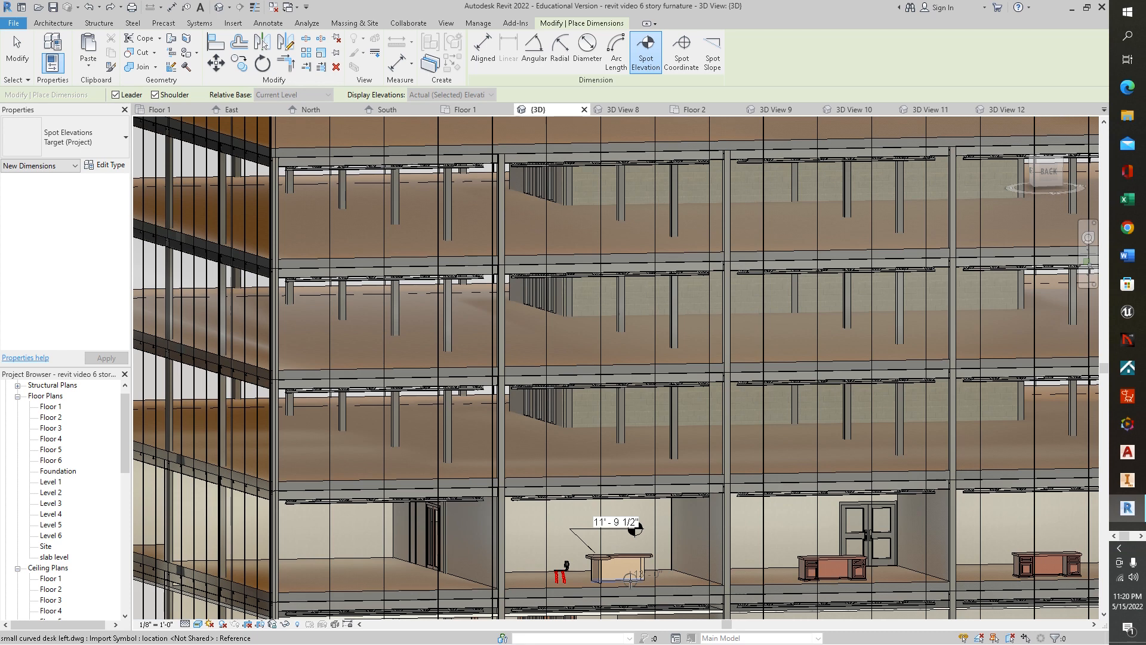
key("Escape")
key("Escape")
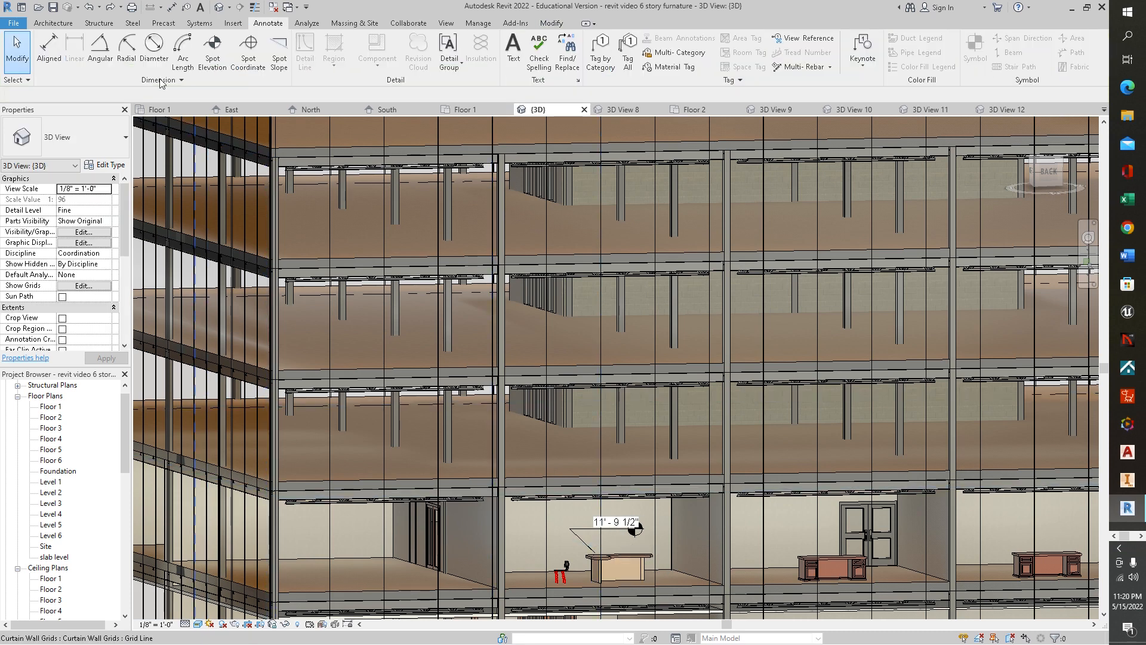
left_click(93, 8)
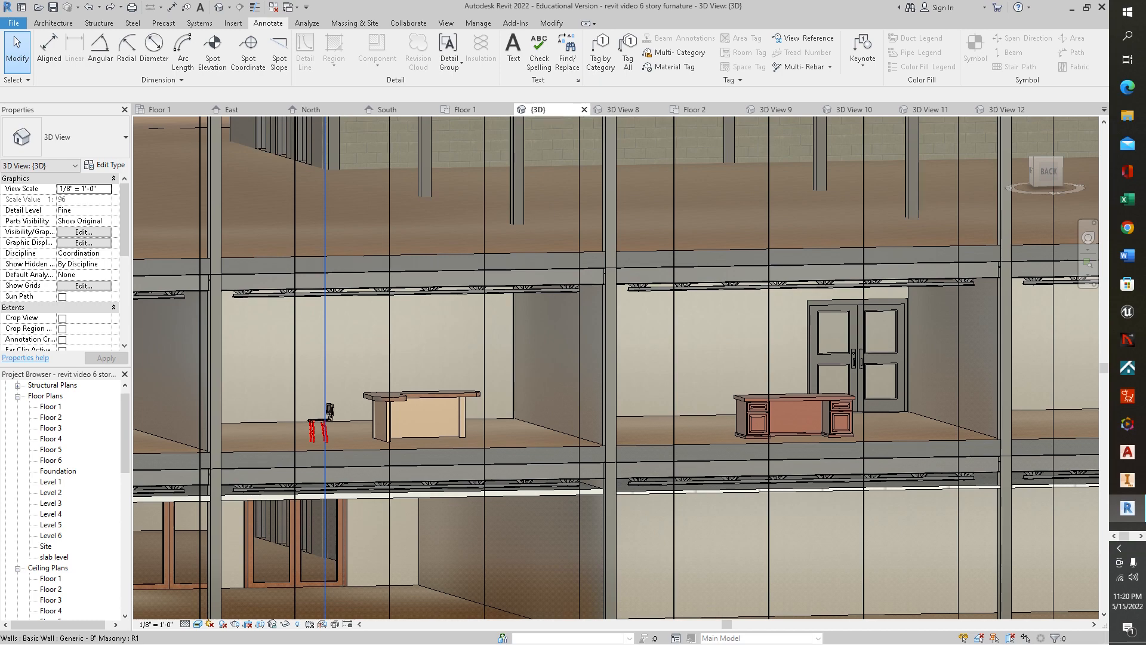
scroll(912, 390, "down", 6)
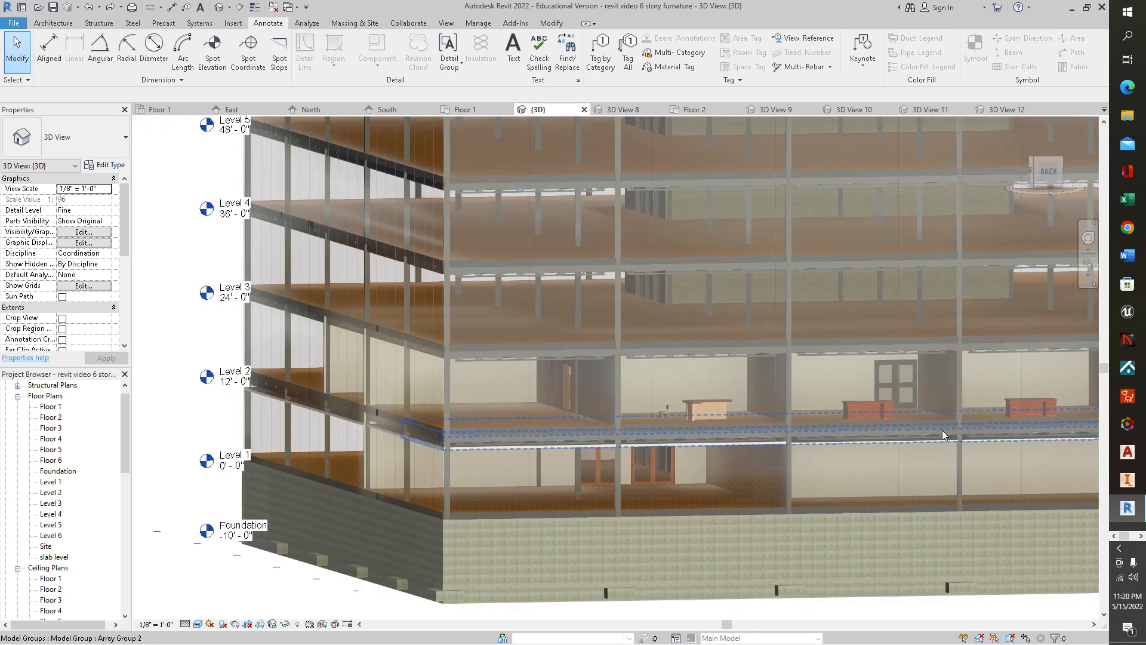
middle_click_drag(942, 430, 463, 438, "shift")
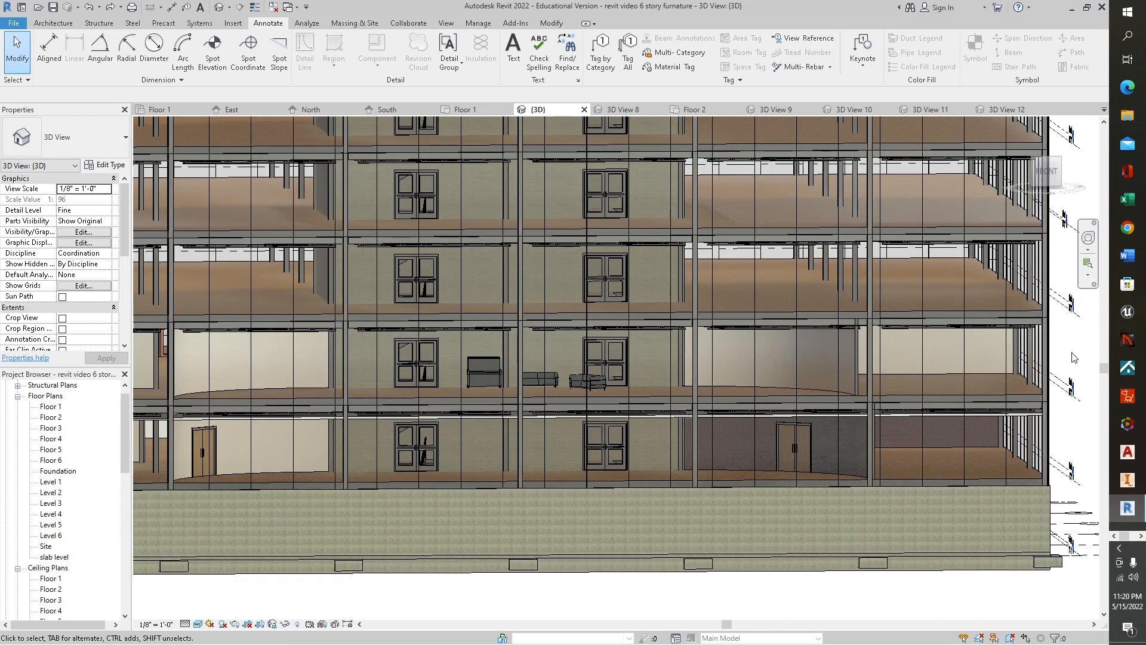
middle_click_drag(1074, 357, 1022, 361)
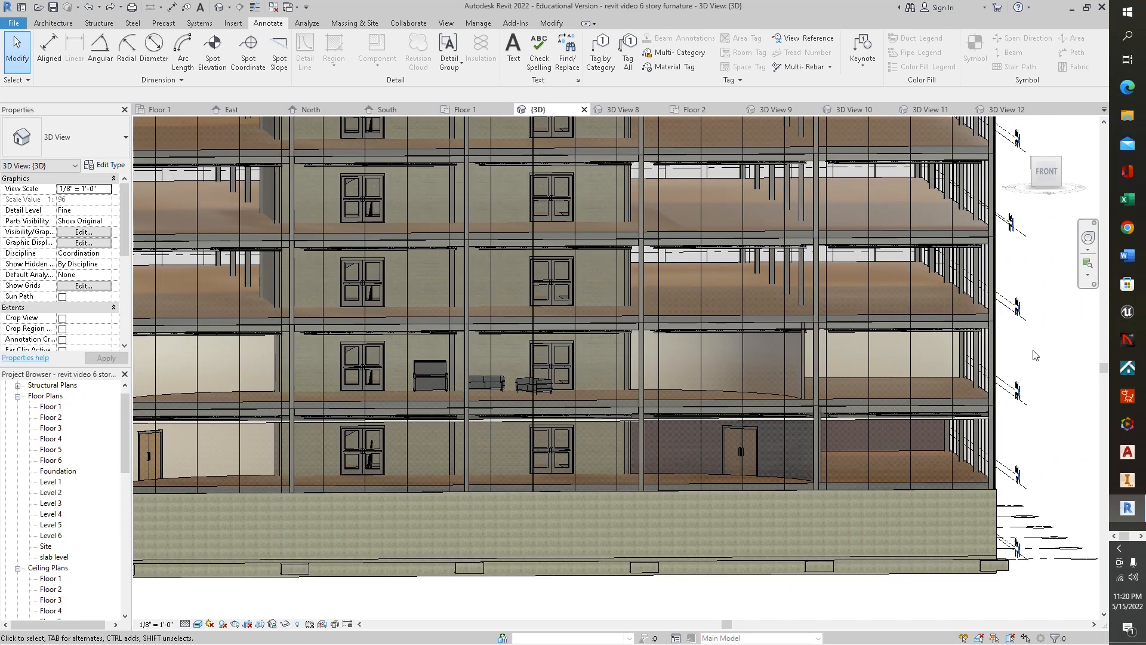
middle_click_drag(1034, 355, 949, 404, "shift")
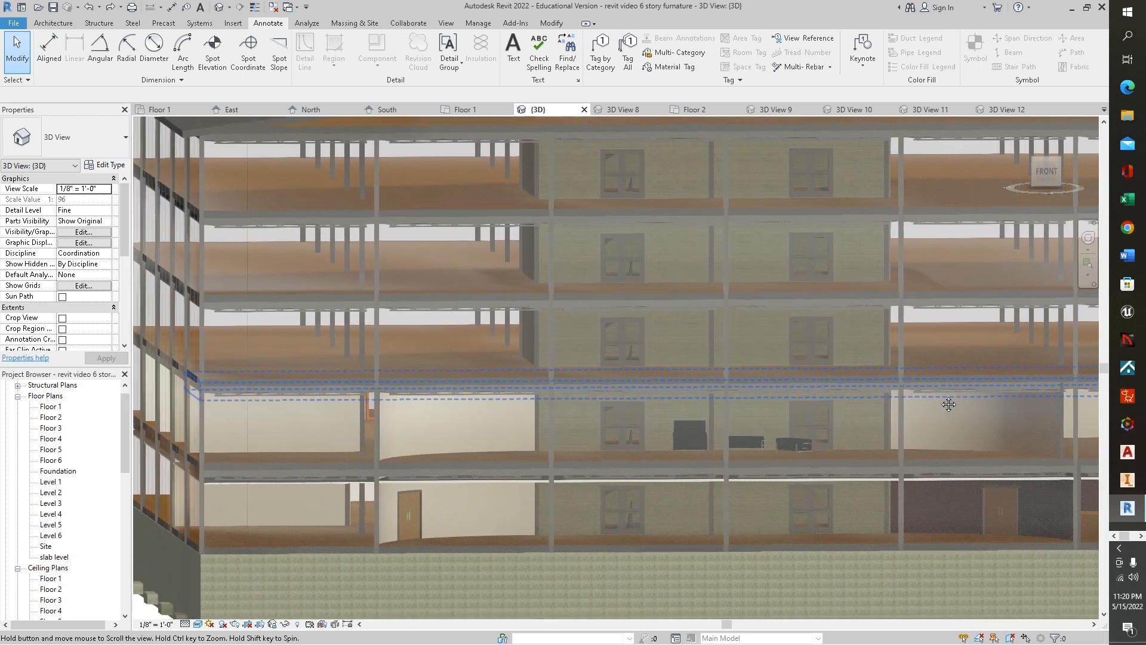